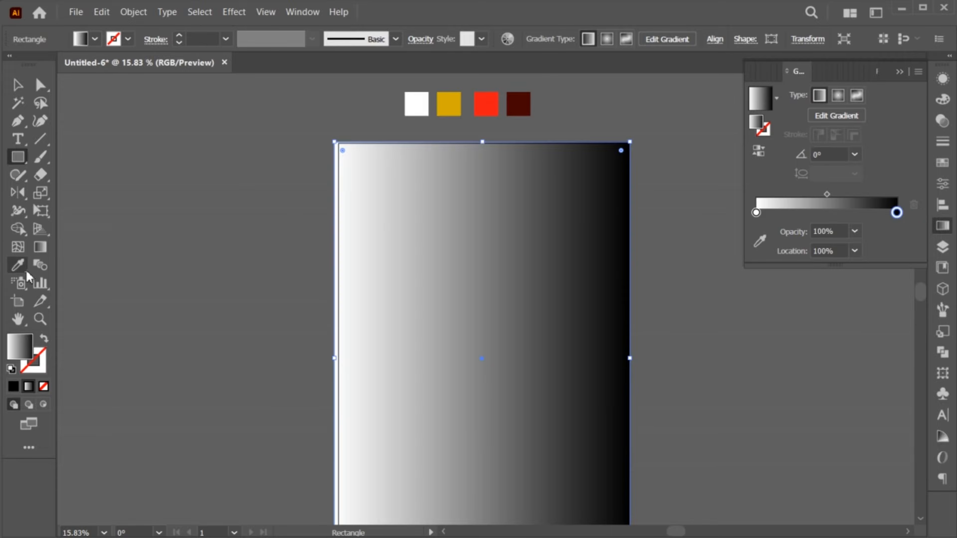
Step: Recolour the rectangle's gradient from the red swatch to the dark maroon swatch and move both end stops slightly inward
click(18, 267)
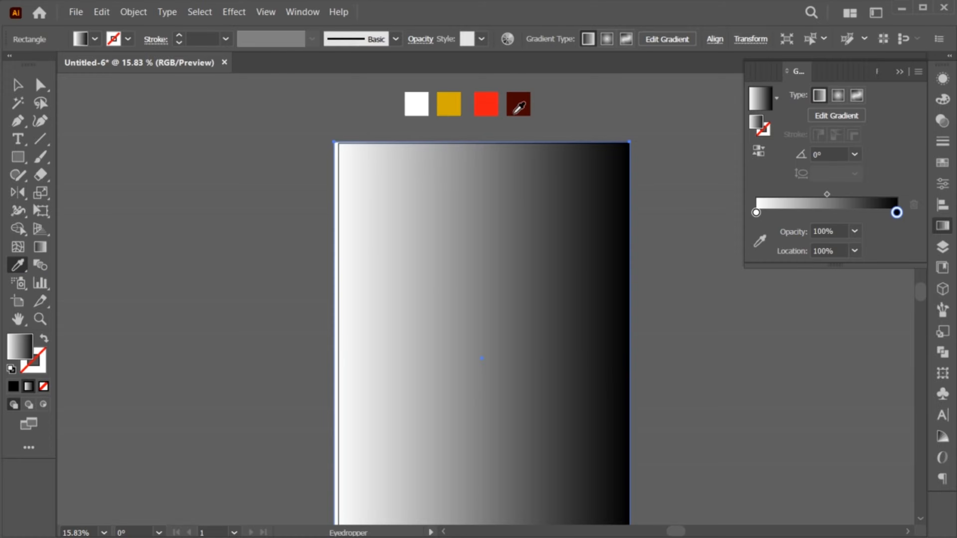
click(514, 112)
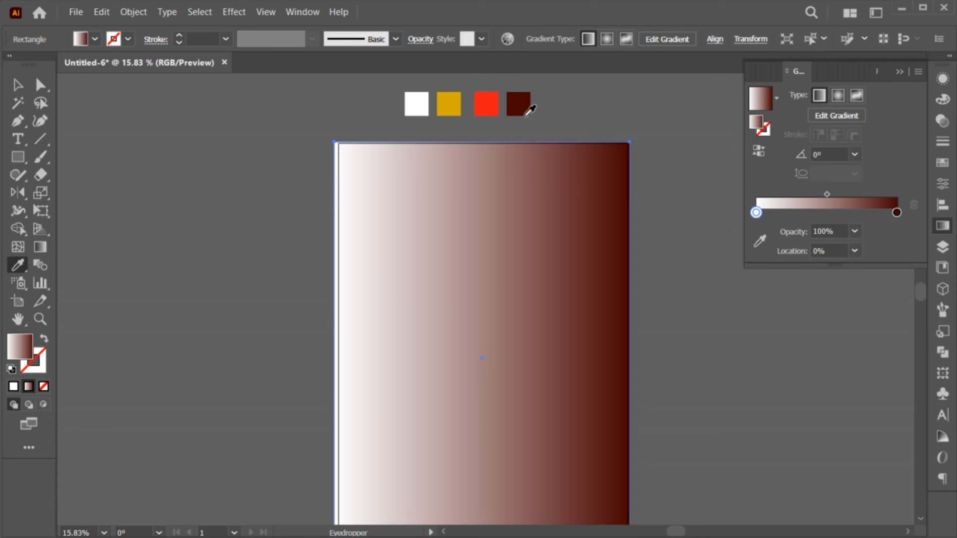
click(486, 106)
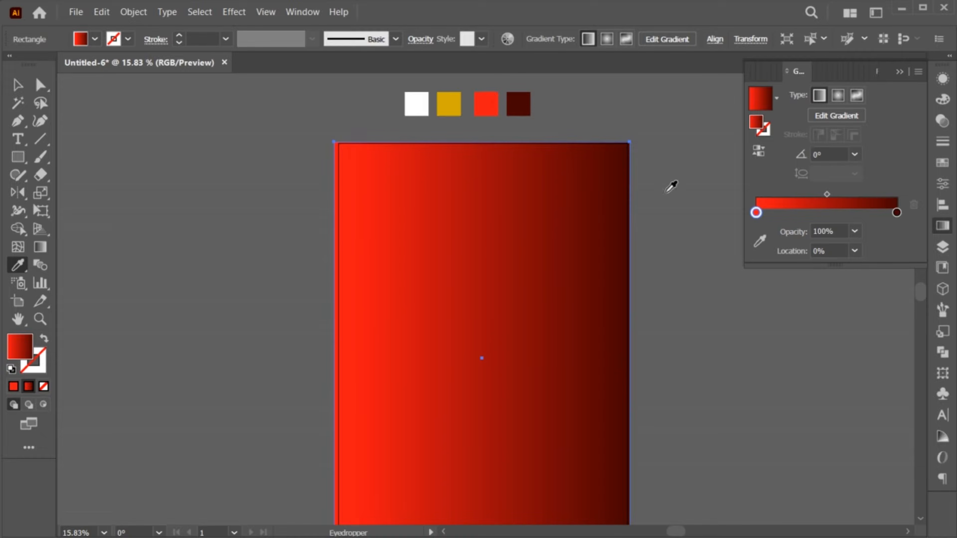
drag(758, 215, 774, 219)
drag(891, 214, 889, 214)
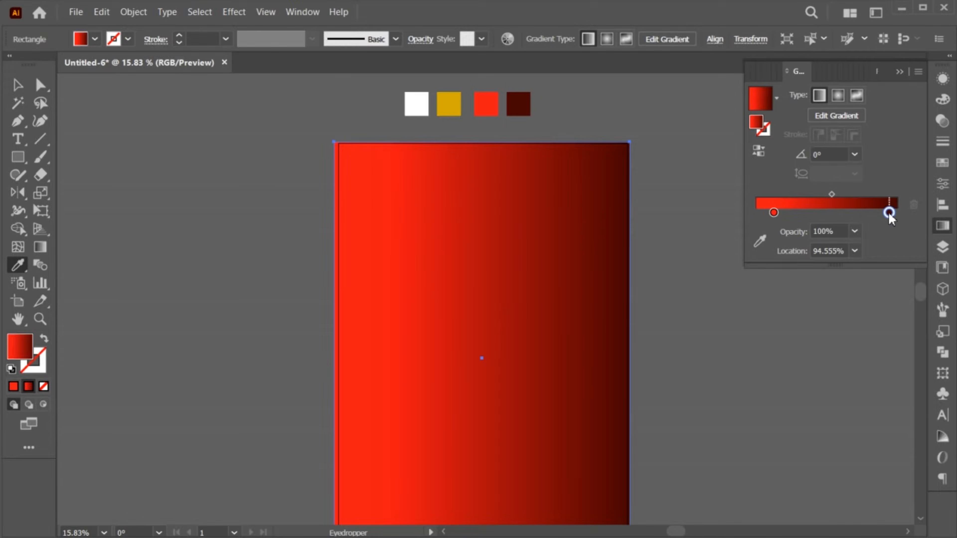
Step: Make the rectangle's gradient radial, starting with red just inside the top centre and fading to maroon at the bottom edge
click(838, 95)
click(899, 72)
key(v)
key(z)
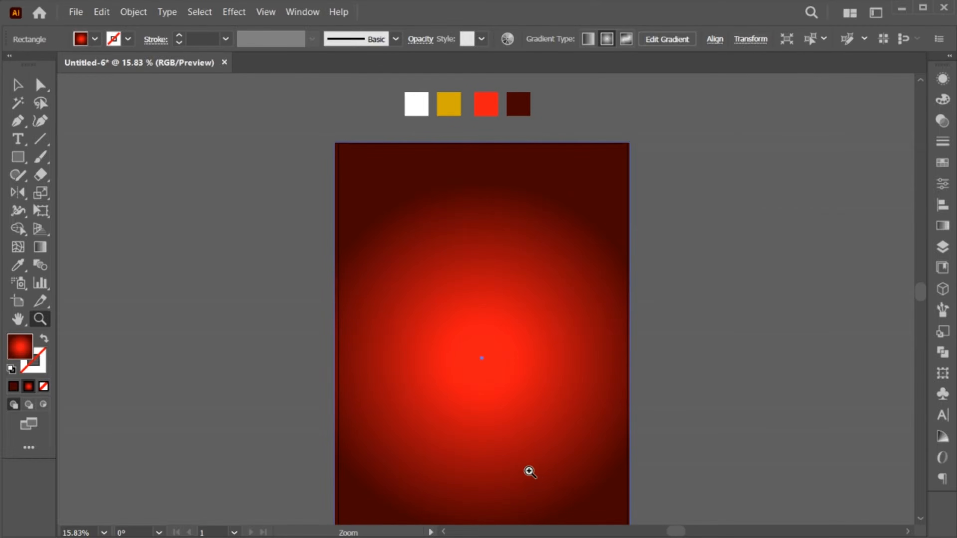
drag(530, 471, 520, 417)
key(space)
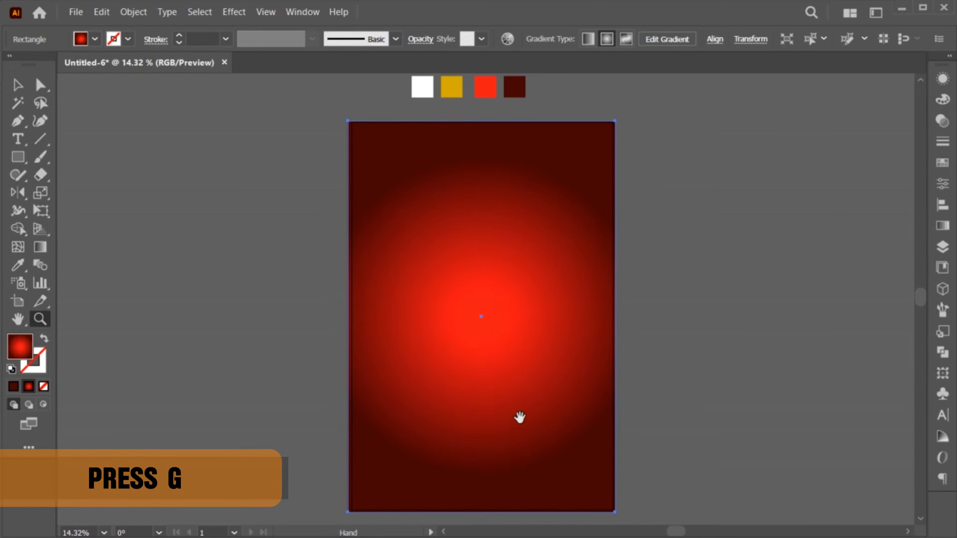
key(g)
drag(478, 128, 475, 504)
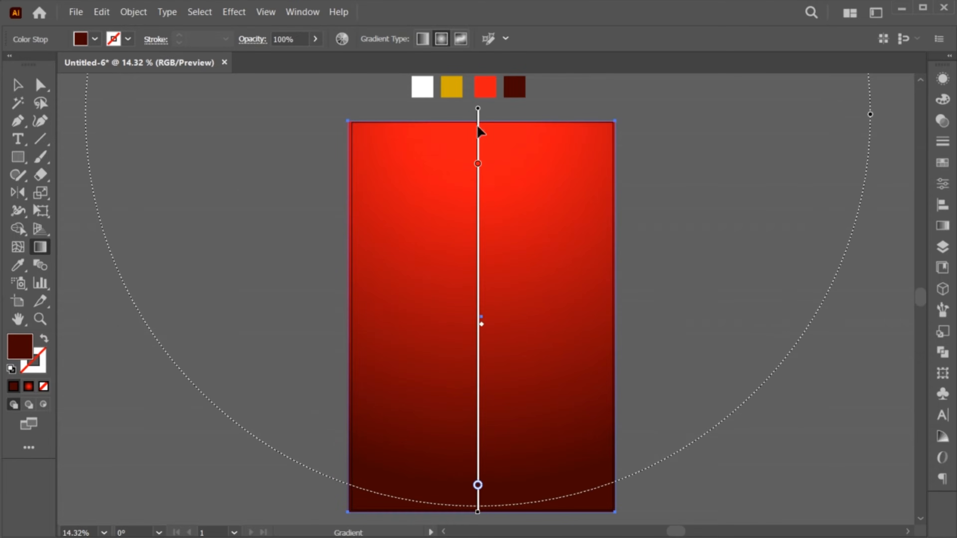
drag(478, 112, 478, 135)
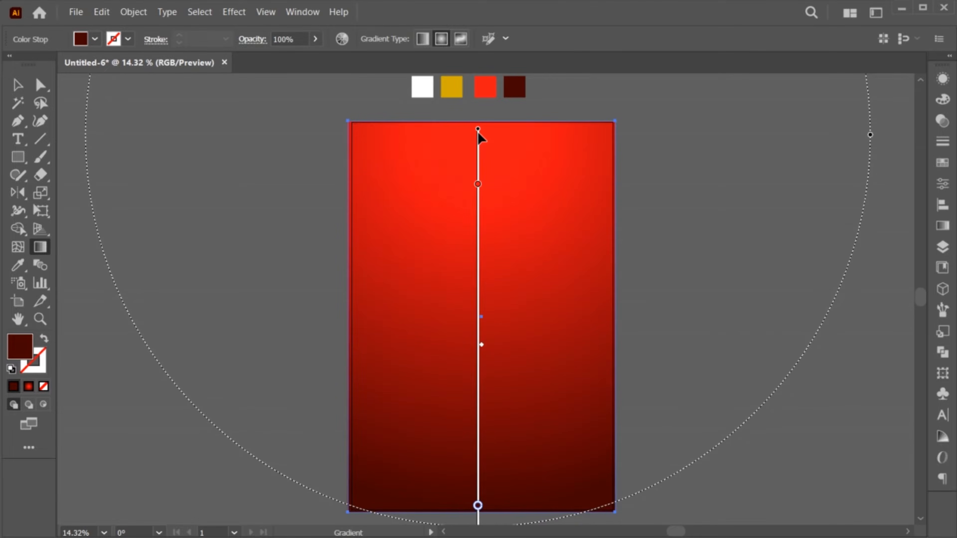
Step: Lock the gradient background rectangle
click(16, 91)
click(131, 14)
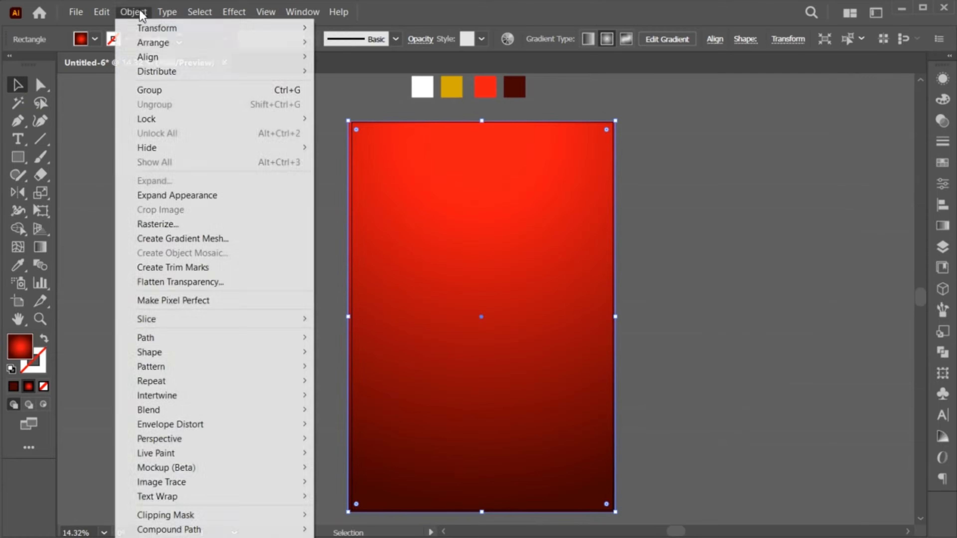
mouse_move(252, 120)
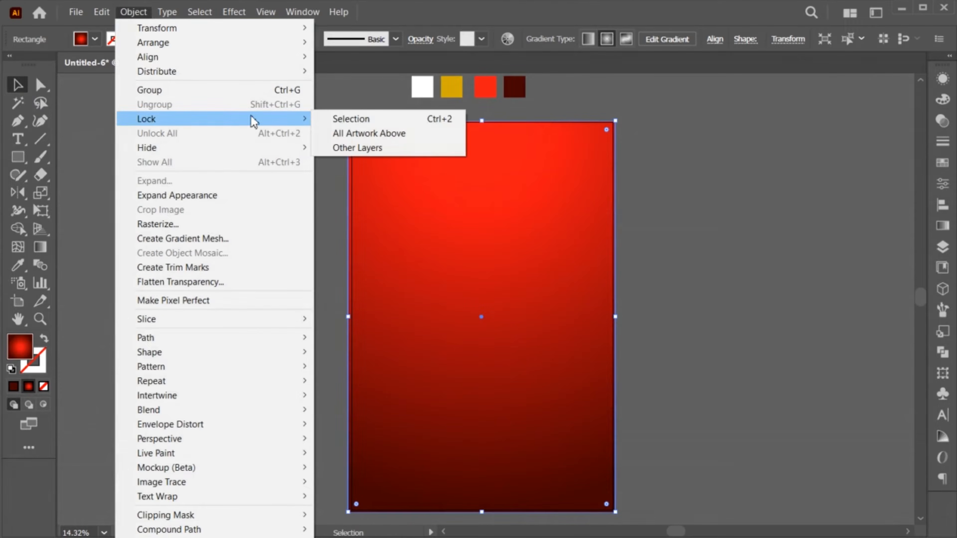
click(396, 120)
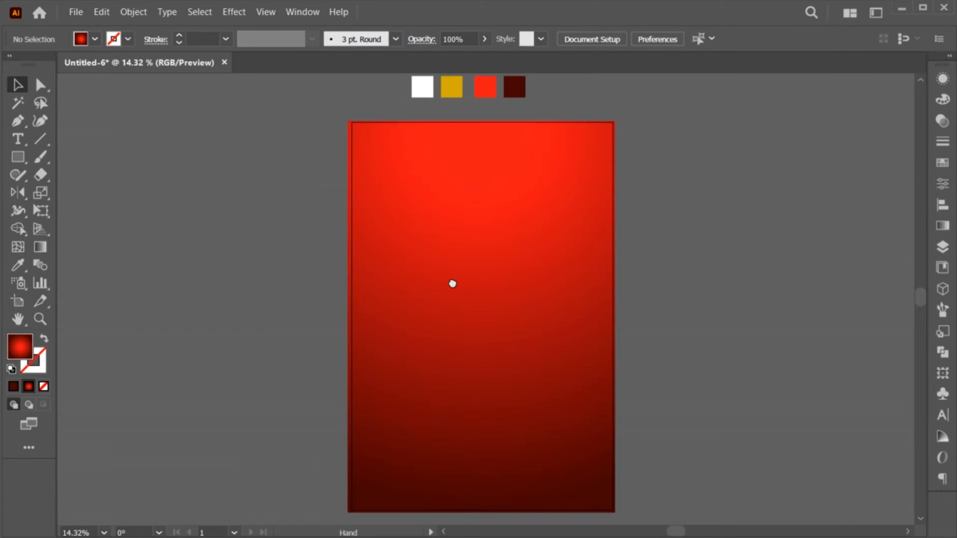
Step: Add the text "merry" at the middle of the artboard and enlarge it to about 328 pt
drag(453, 283, 448, 278)
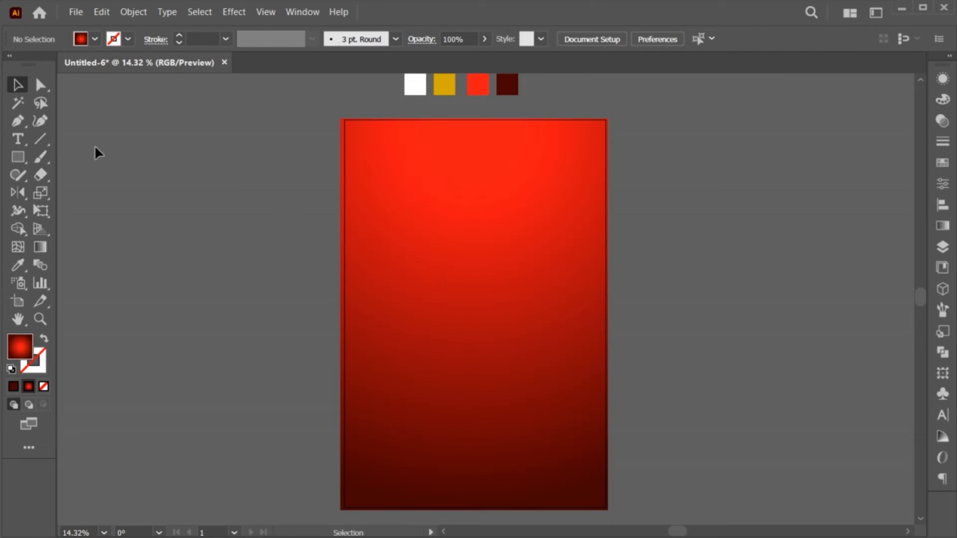
click(19, 140)
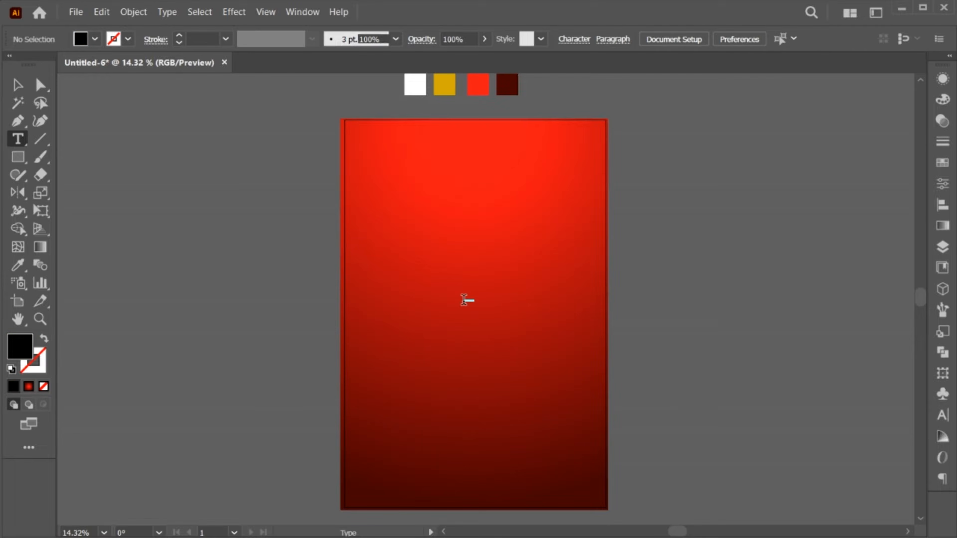
click(466, 302)
click(751, 39)
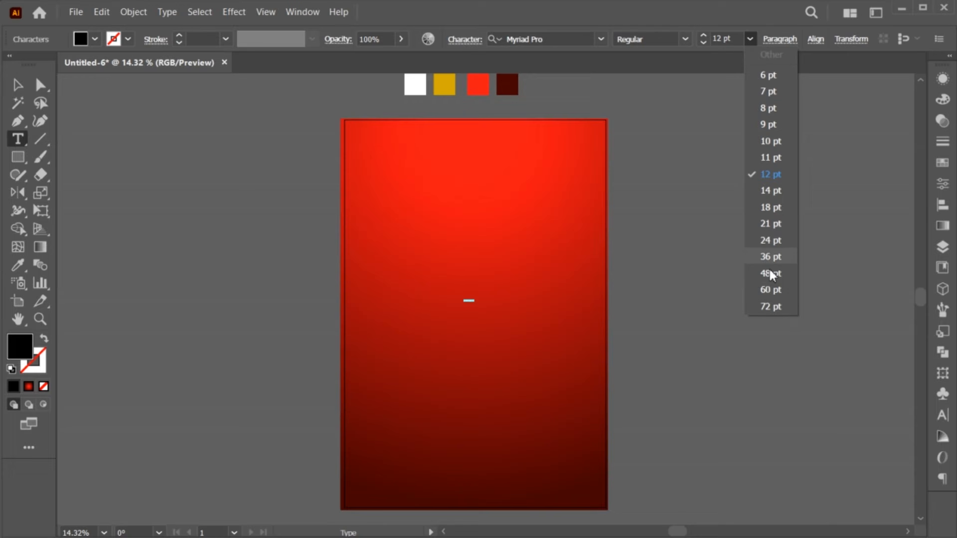
click(774, 313)
key(BackSpace)
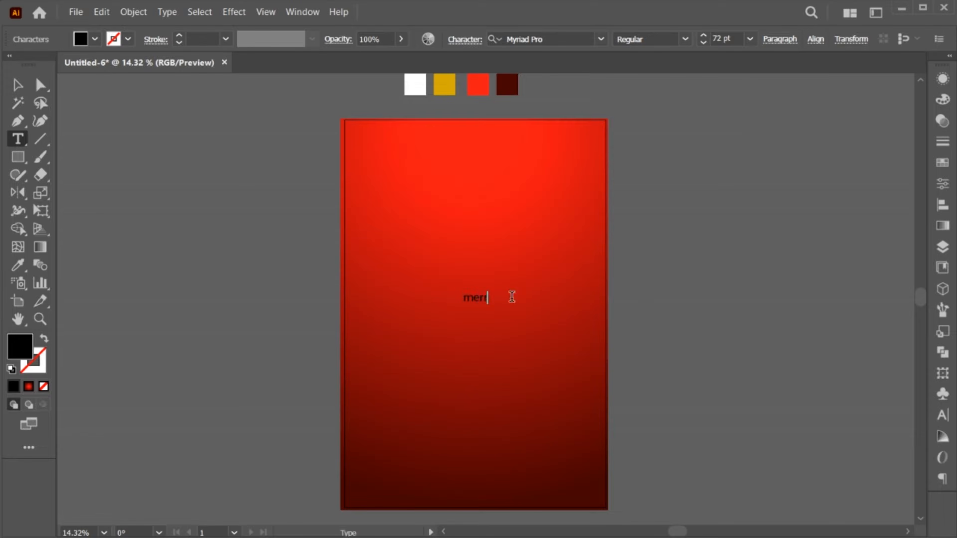
key(Escape)
drag(478, 304, 483, 328)
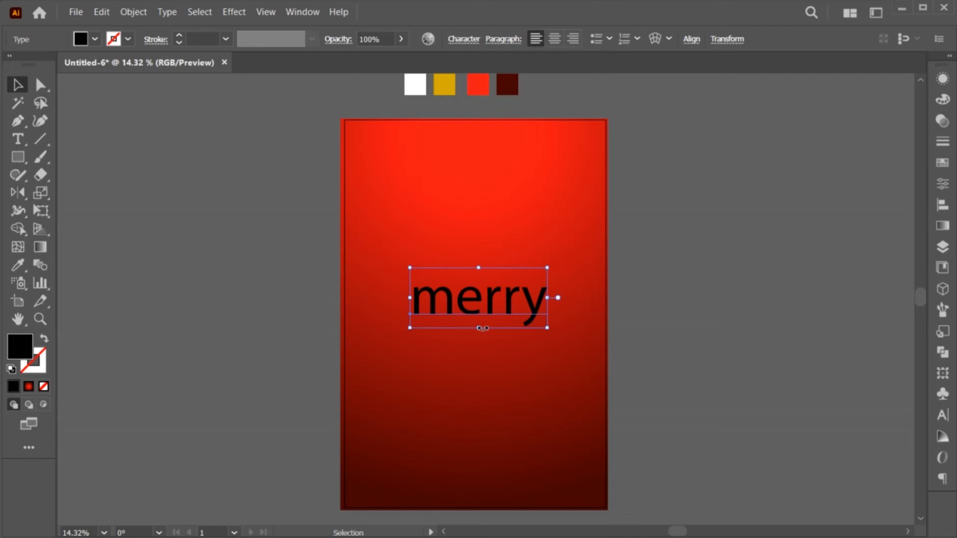
Step: Change the case of the "merry" text to UPPERCASE
click(168, 13)
mouse_move(306, 216)
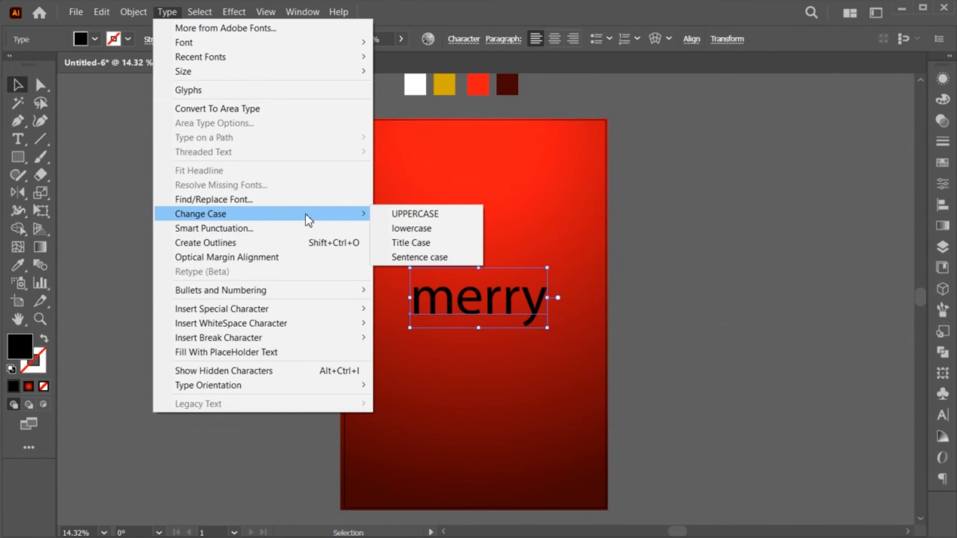
click(395, 214)
Step: Set the font of the MERRY text to Poppins Black
double_click(443, 287)
key(ctrl+a)
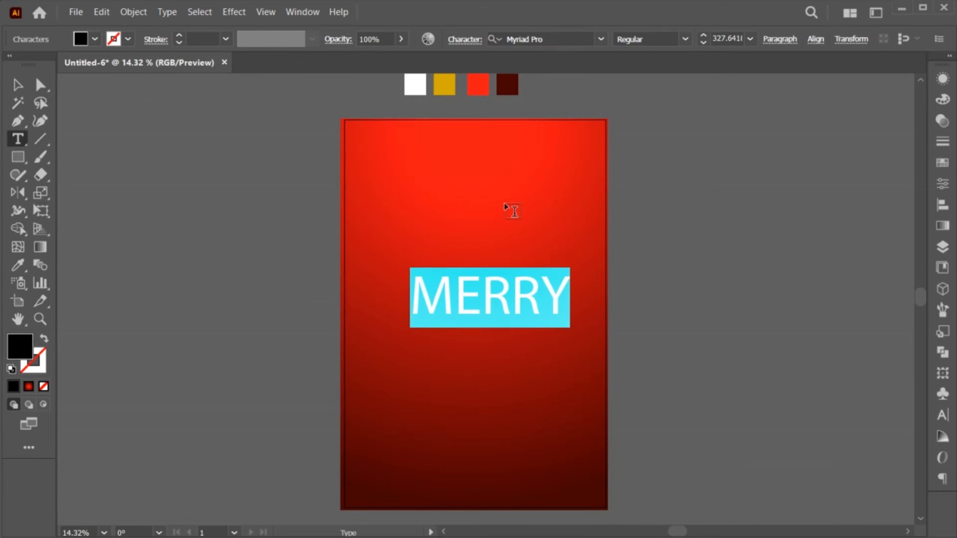
click(547, 39)
text(poppins)
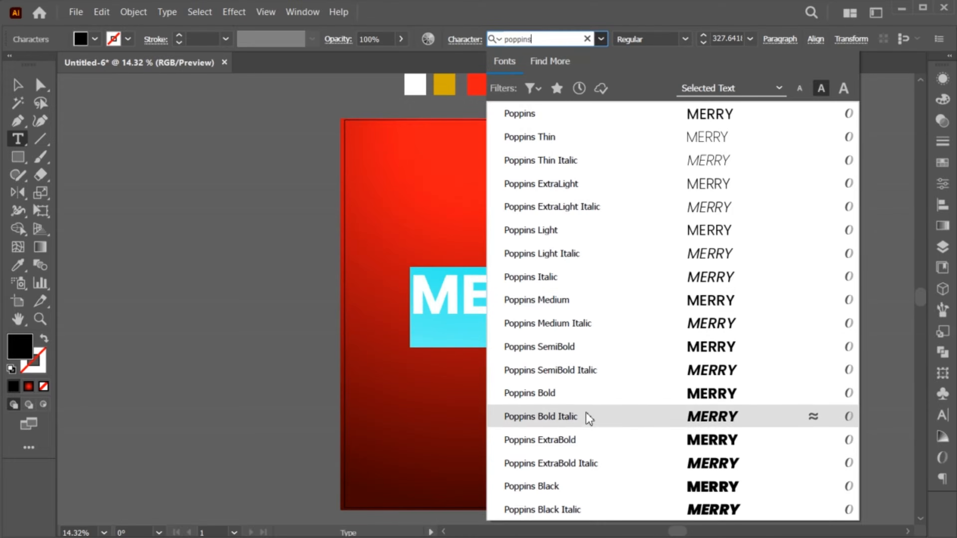
click(609, 486)
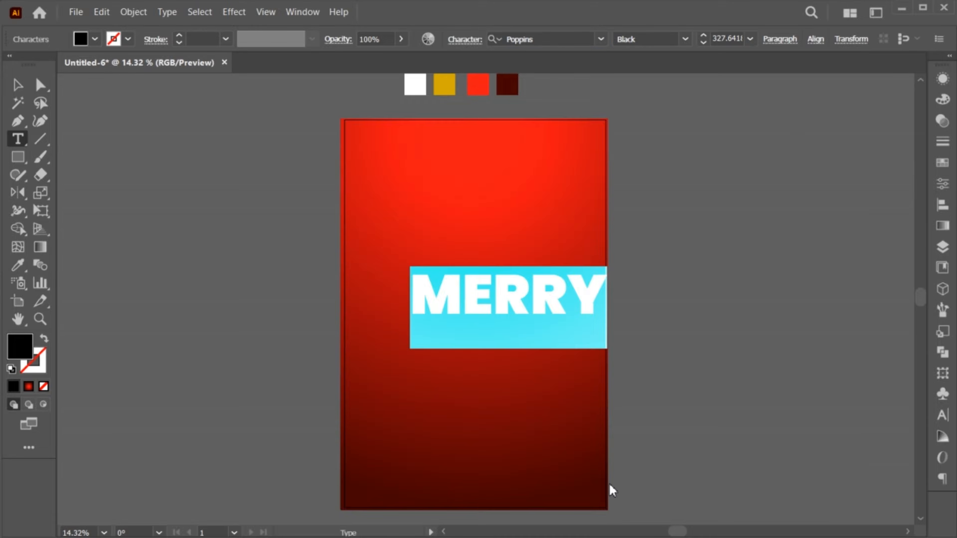
Step: Move the MERRY text to the upper part of the artboard and scale it down to about 301 pt
key(Escape)
drag(473, 294, 434, 196)
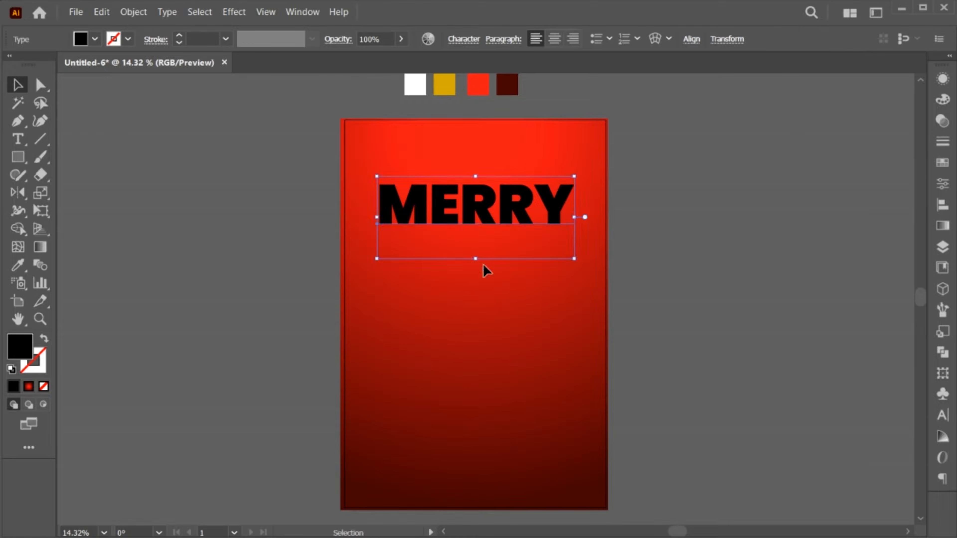
drag(476, 259, 475, 255)
Step: Widen the letter spacing of MERRY slightly and centre the text horizontally on the artboard
triple_click(442, 203)
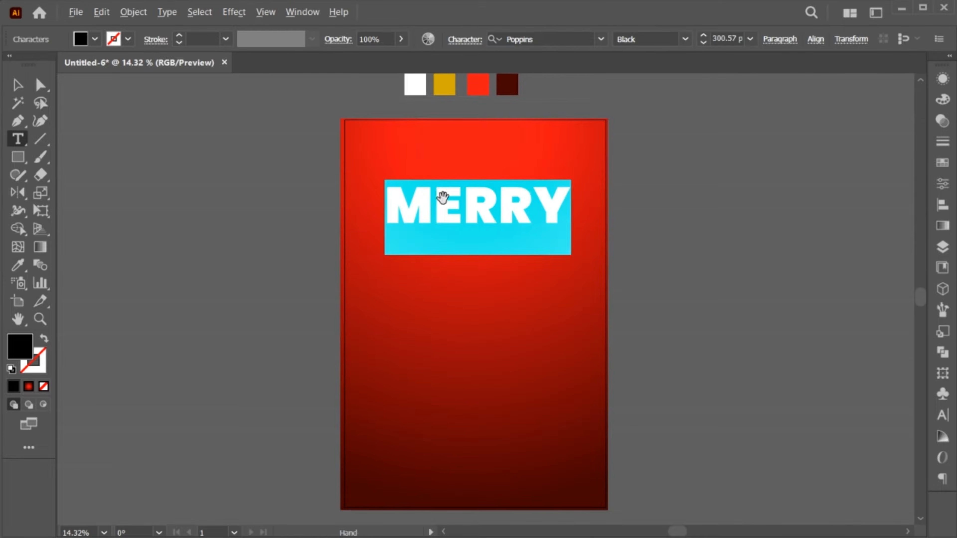
key(Escape)
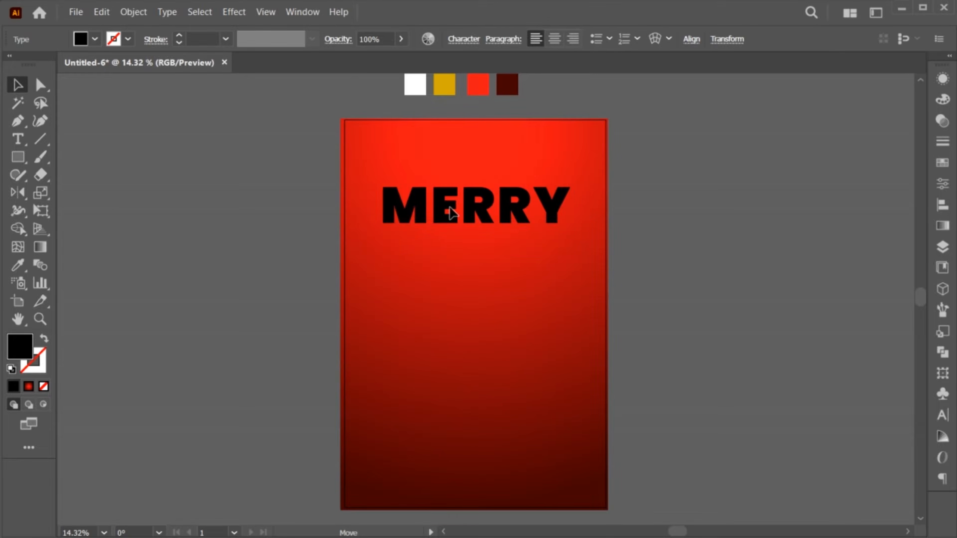
click(691, 39)
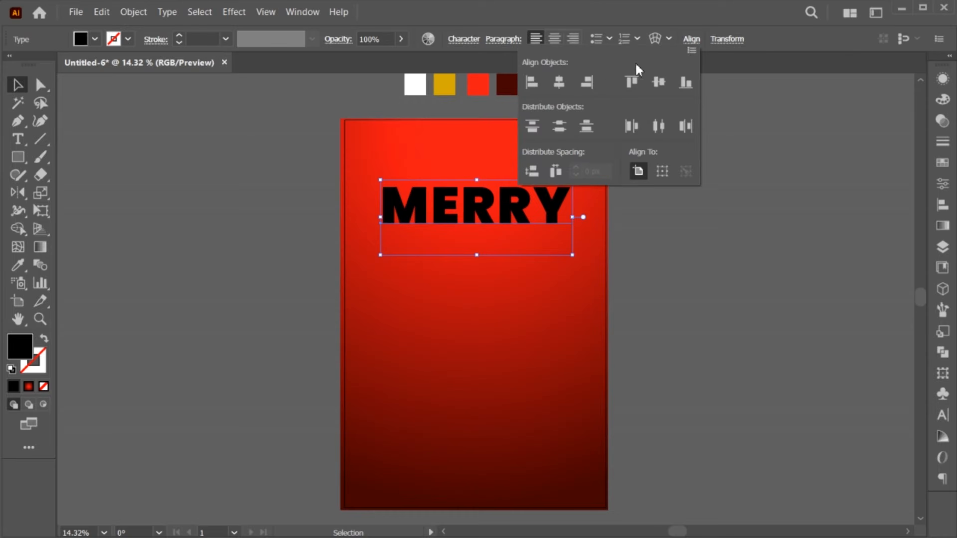
click(564, 86)
click(696, 40)
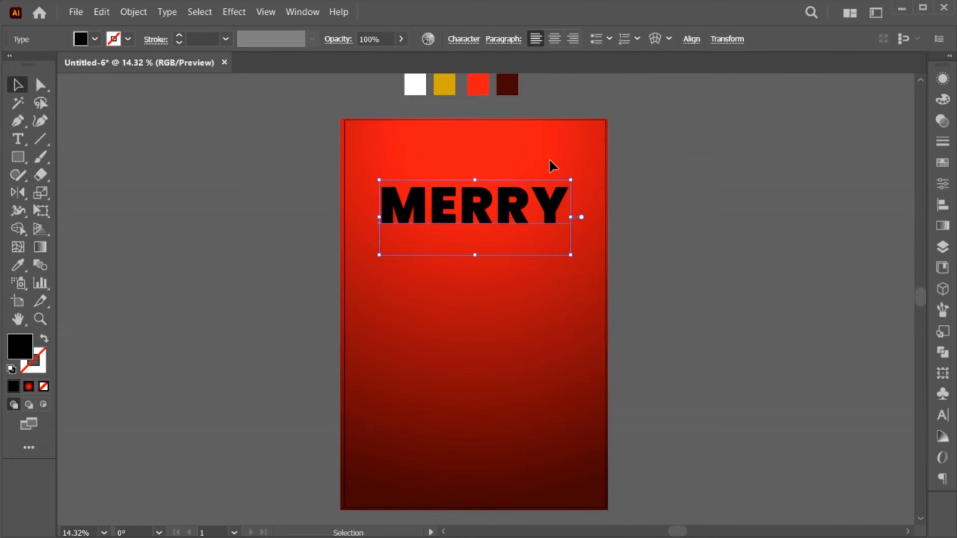
Step: Nudge the MERRY text slightly upward and convert it to outlines
drag(469, 236, 469, 233)
right_click(435, 192)
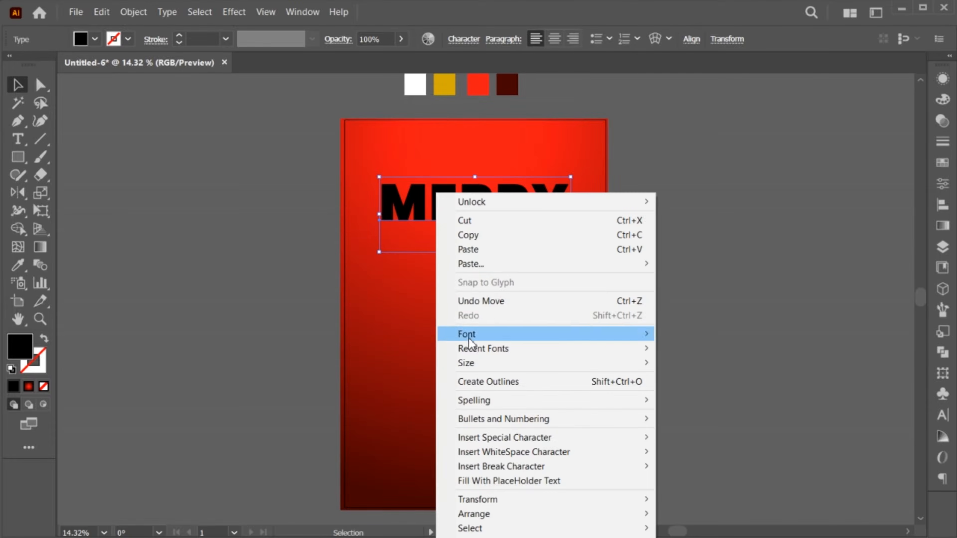
click(489, 382)
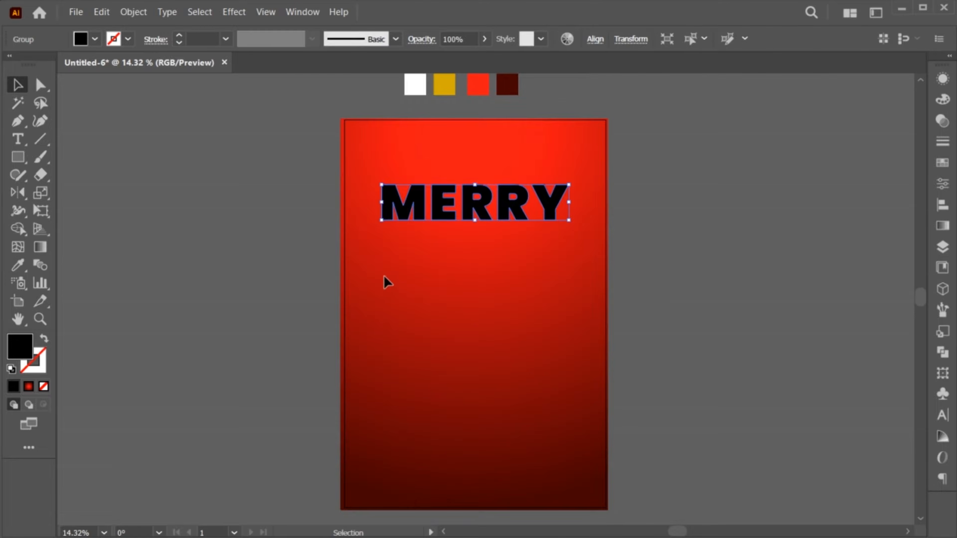
click(387, 281)
Step: Draw a tall black rectangle as wide as the letter M, running from its base down to the lower part of the artboard
key(z)
drag(393, 293, 413, 310)
key(space)
drag(459, 330, 453, 311)
key(v)
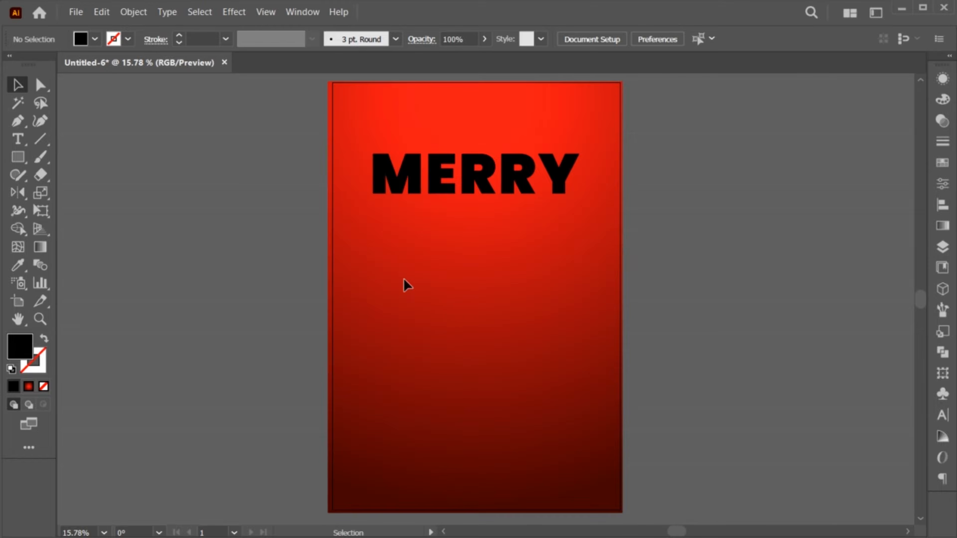
key(m)
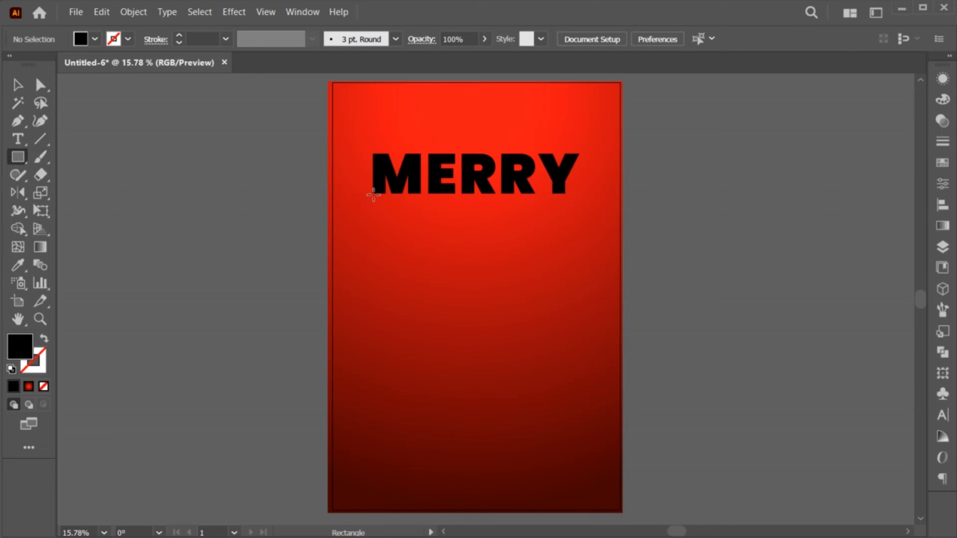
drag(373, 193, 421, 446)
key(v)
click(432, 324)
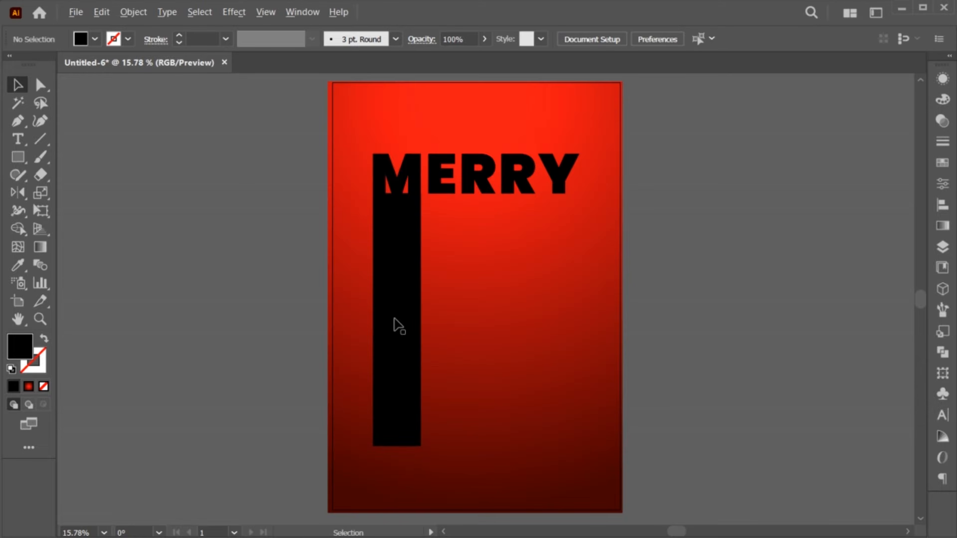
Step: Duplicate the black bar beneath the letter E and narrow the copy to match the letter's width
drag(394, 318, 454, 321)
key(ctrl+shift+a)
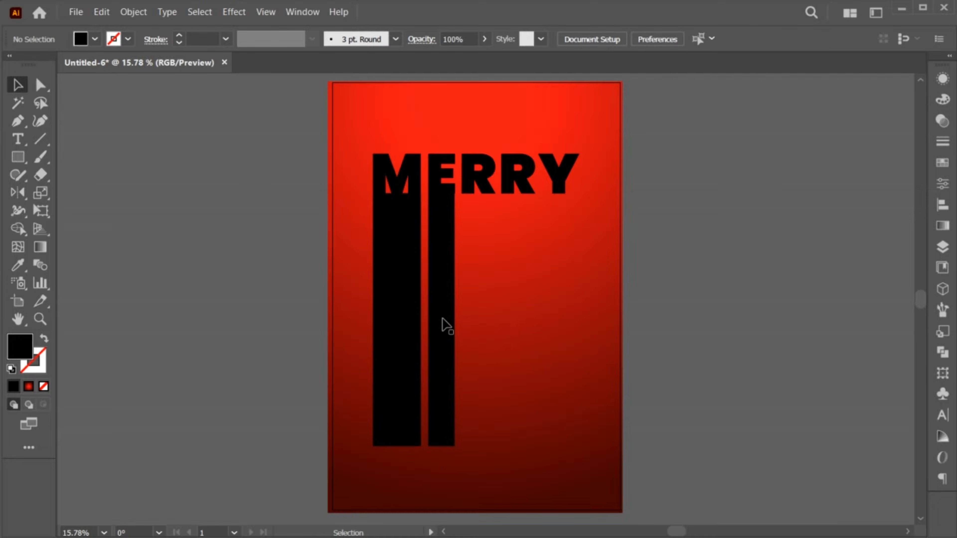
scroll(558, 269, up, 4)
click(464, 398)
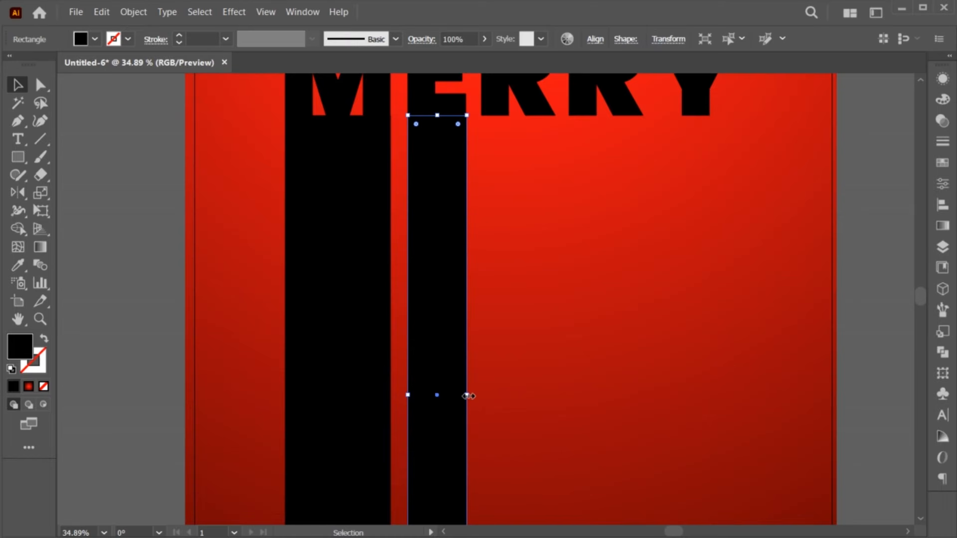
drag(466, 396, 467, 396)
click(500, 383)
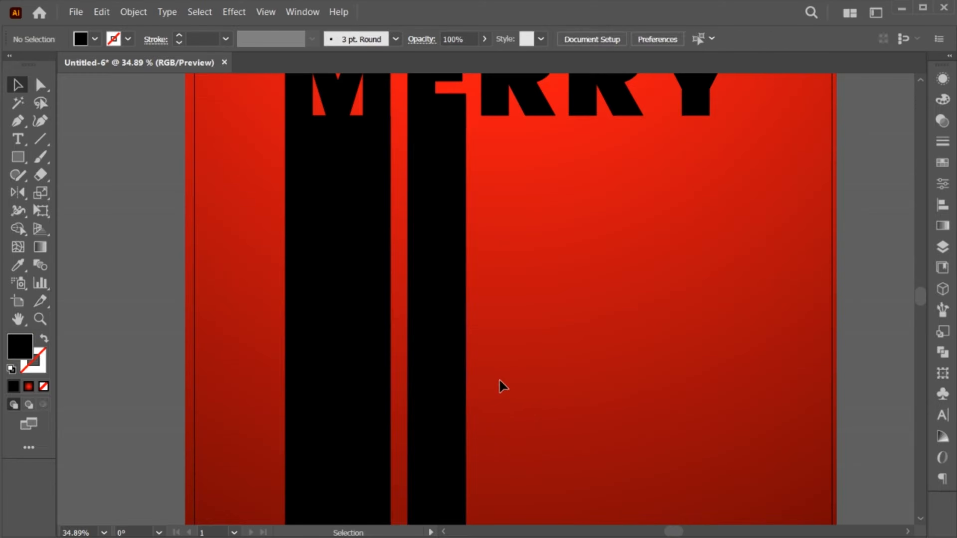
Step: Duplicate the E's black bar beneath the first R and widen the copy to match the letter's width
key(z)
drag(520, 424, 486, 402)
scroll(486, 403, down, 1)
drag(549, 499, 523, 404)
scroll(540, 438, down, 1)
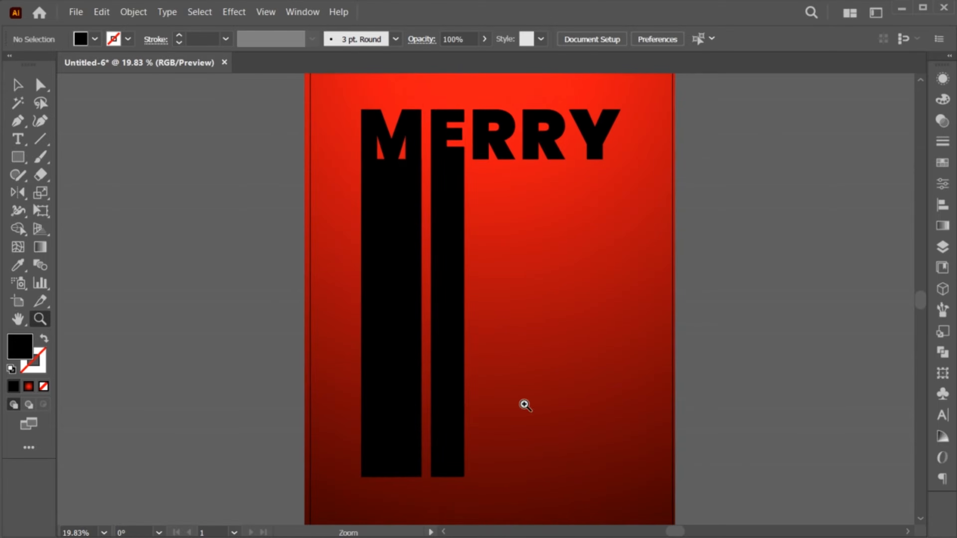
key(v)
drag(462, 352, 495, 357)
drag(490, 159, 489, 155)
drag(505, 318, 514, 317)
Step: Fine-tune the first R's bar so its top edge meets the letter's base and its side aligns with the letter
scroll(519, 231, up, 3)
scroll(488, 259, up, 2)
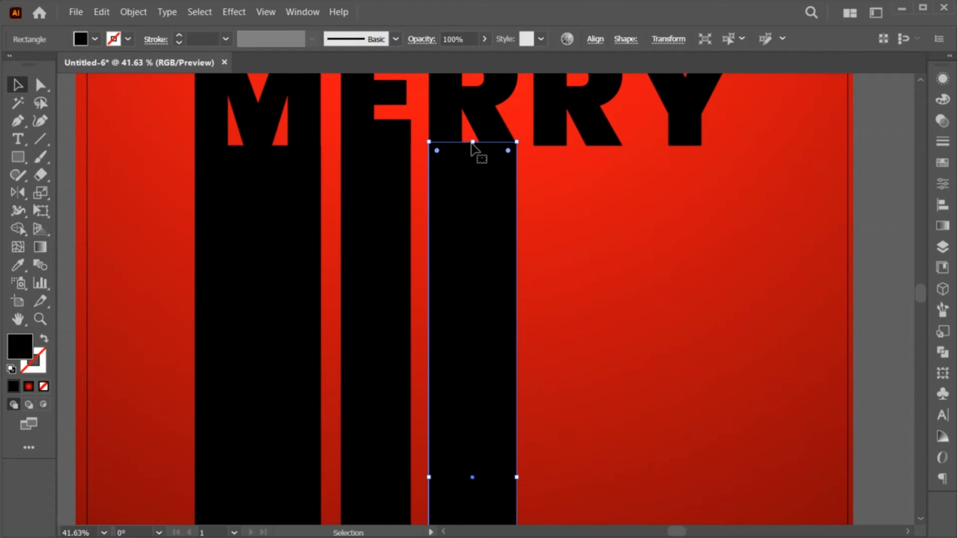
drag(472, 142, 474, 146)
key(ctrl+shift+a)
click(486, 209)
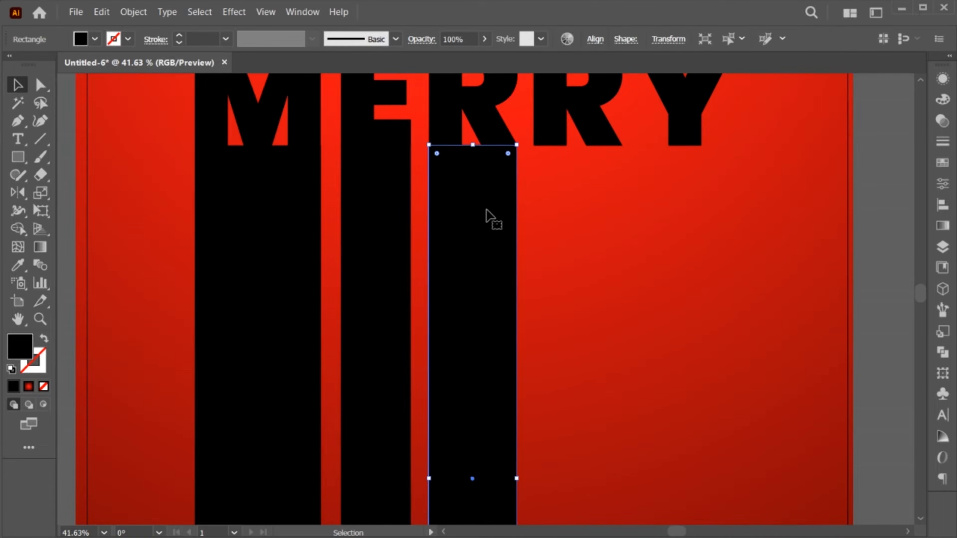
key(ctrl+shift+a)
click(480, 258)
drag(517, 481, 517, 481)
click(538, 451)
Step: Duplicate the first R's bar beneath the second R and nudge the copy into line with the letter
key(z)
drag(570, 419, 518, 405)
key(v)
drag(502, 379, 579, 388)
key(Right)
click(632, 380)
click(596, 377)
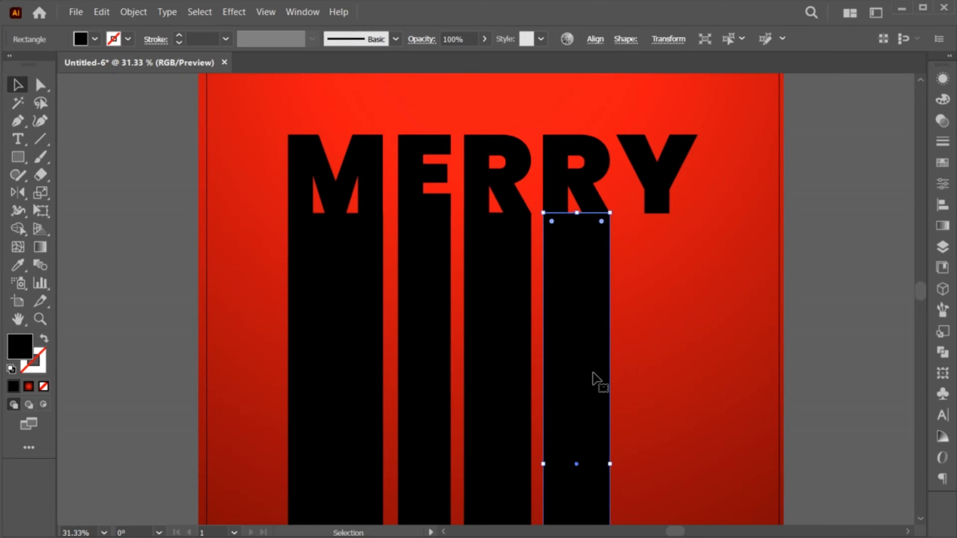
click(616, 361)
click(606, 356)
click(641, 373)
Step: Duplicate the second R's bar beneath the letter Y
drag(658, 395, 577, 348)
drag(507, 346, 587, 325)
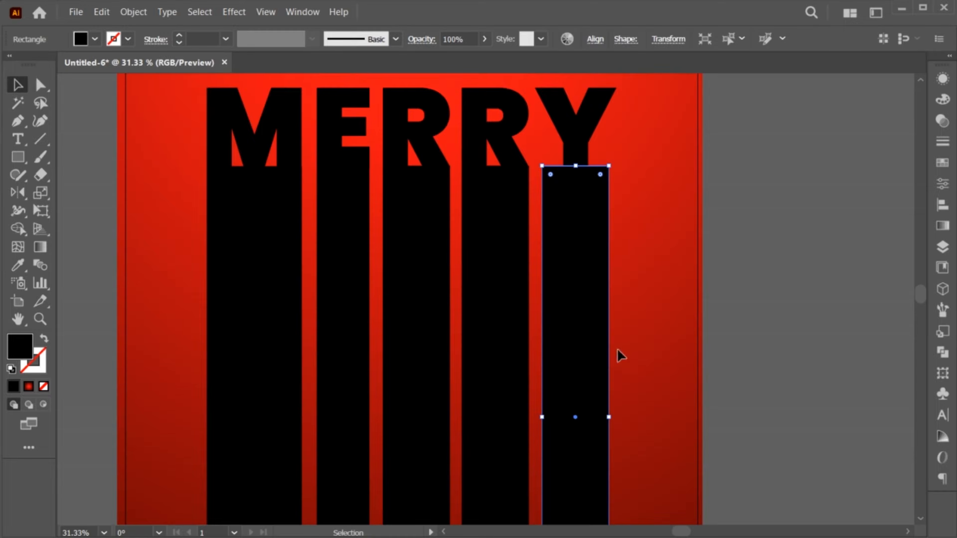
click(648, 370)
Step: Select the MERRY lettering with all five bars and merge them using the Unite shape mode
key(z)
drag(667, 414, 565, 357)
drag(596, 401, 562, 325)
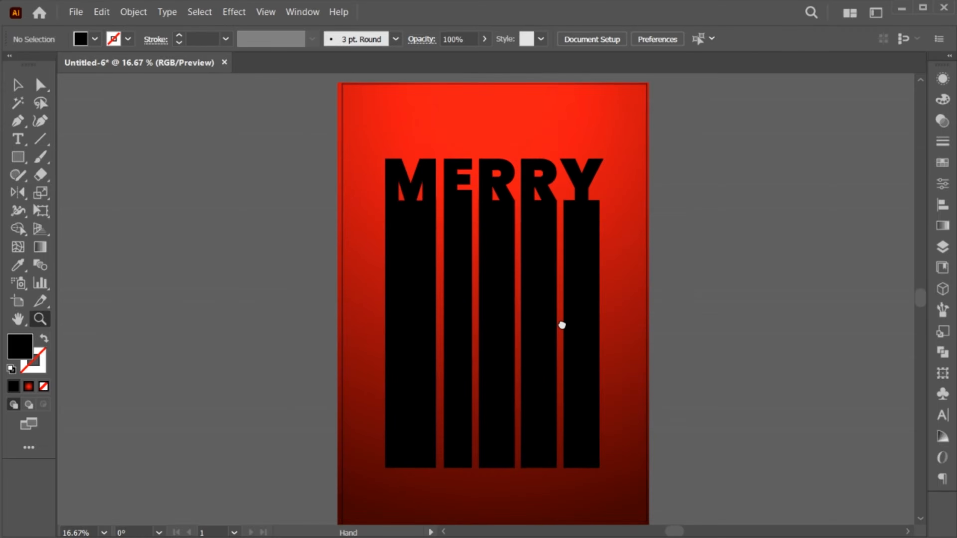
key(v)
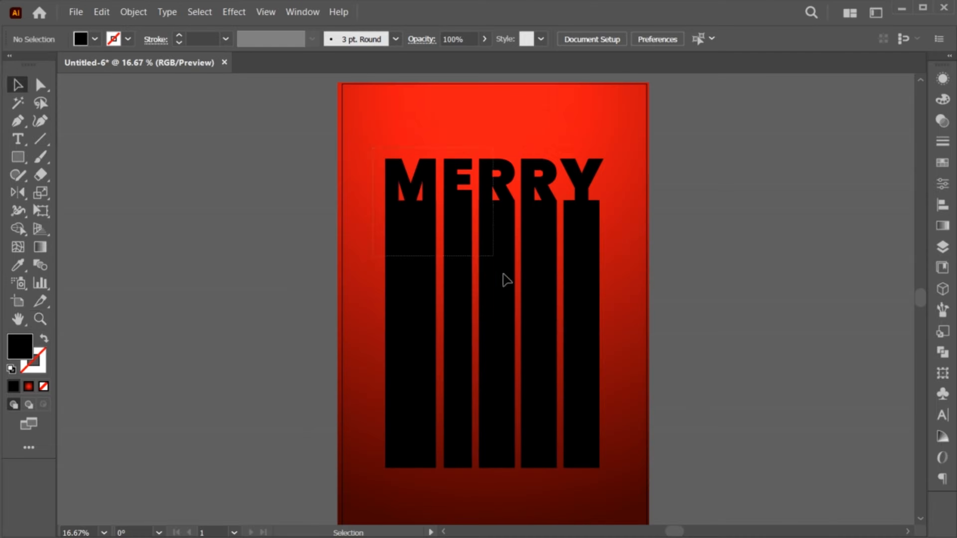
drag(506, 281, 608, 478)
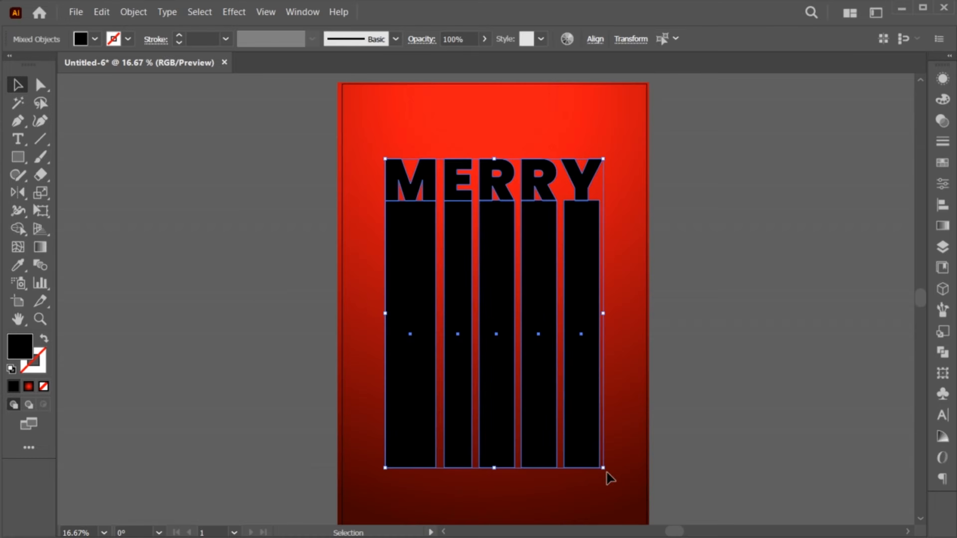
click(943, 352)
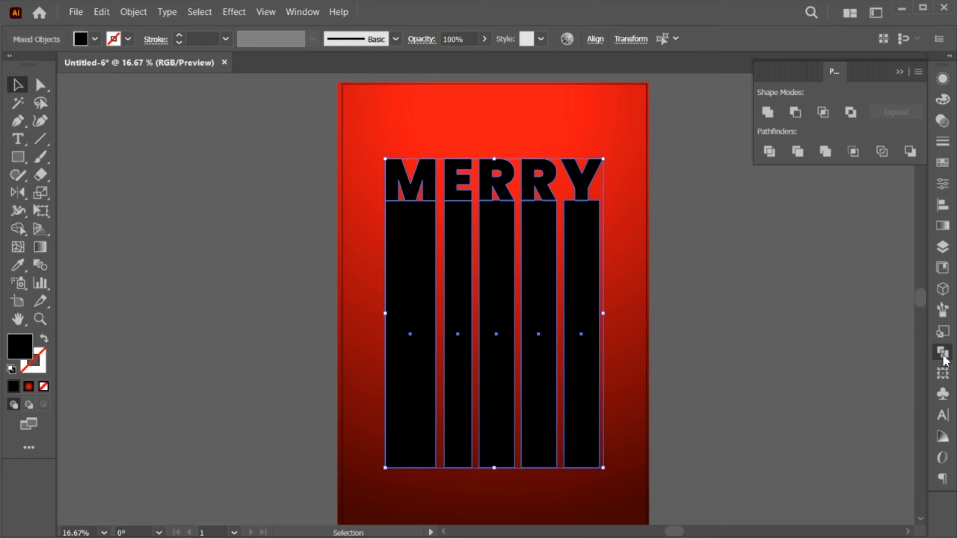
click(768, 114)
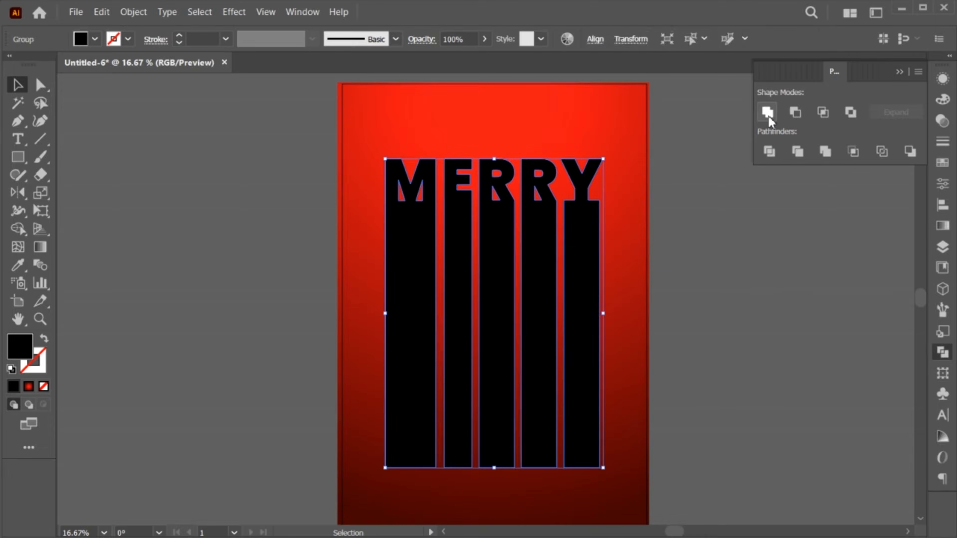
click(899, 72)
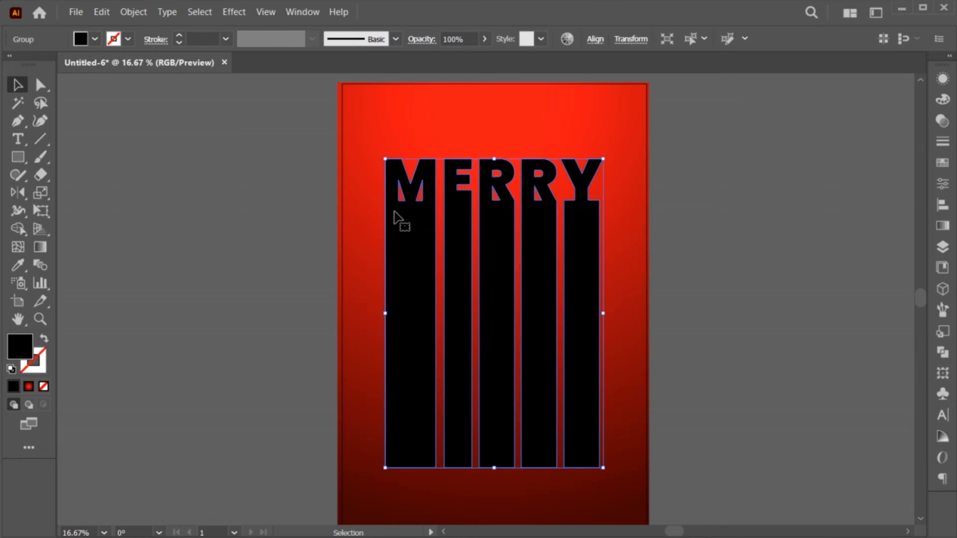
Step: Make the merged MERRY lettering a compound path
click(133, 12)
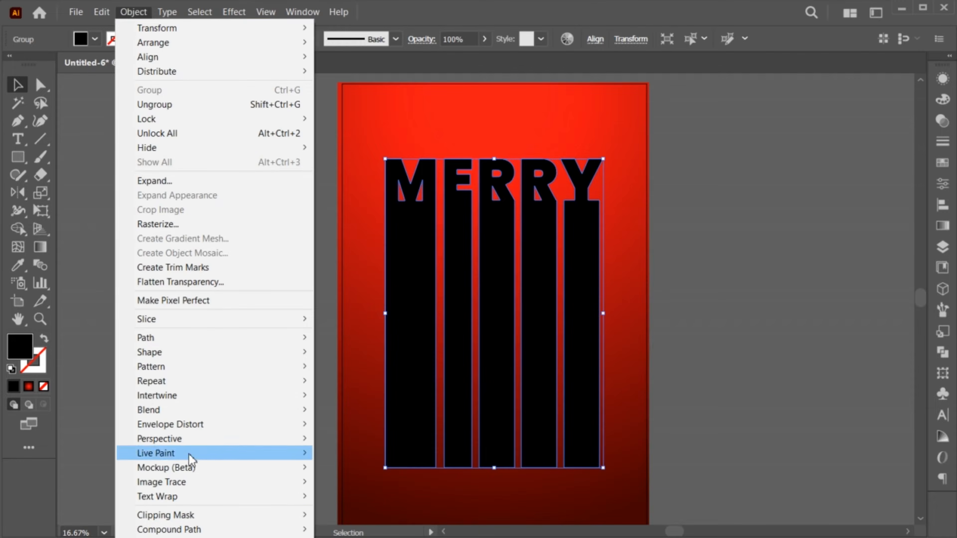
mouse_move(268, 530)
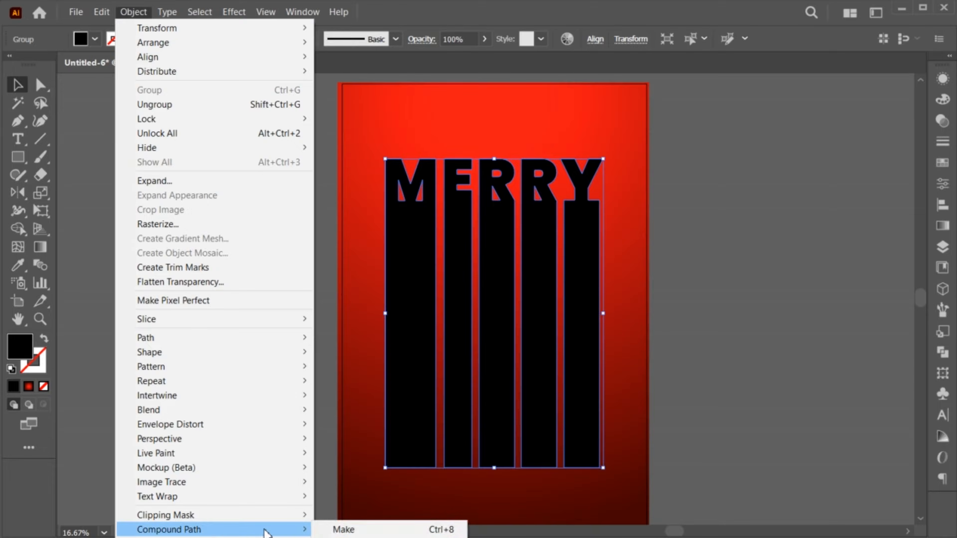
click(343, 530)
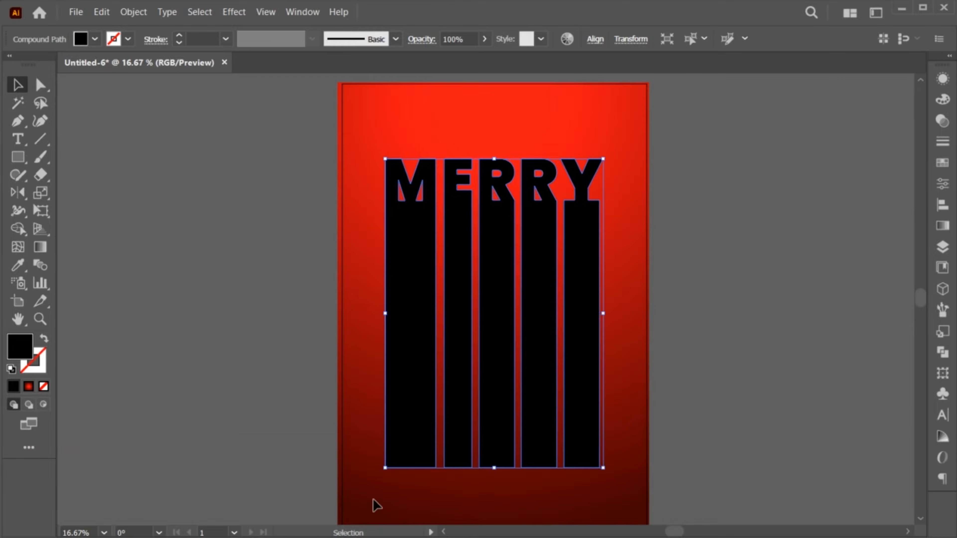
click(312, 368)
Step: Place the Christmas village image from the Downloads folder at a tall size over the lettering
click(77, 13)
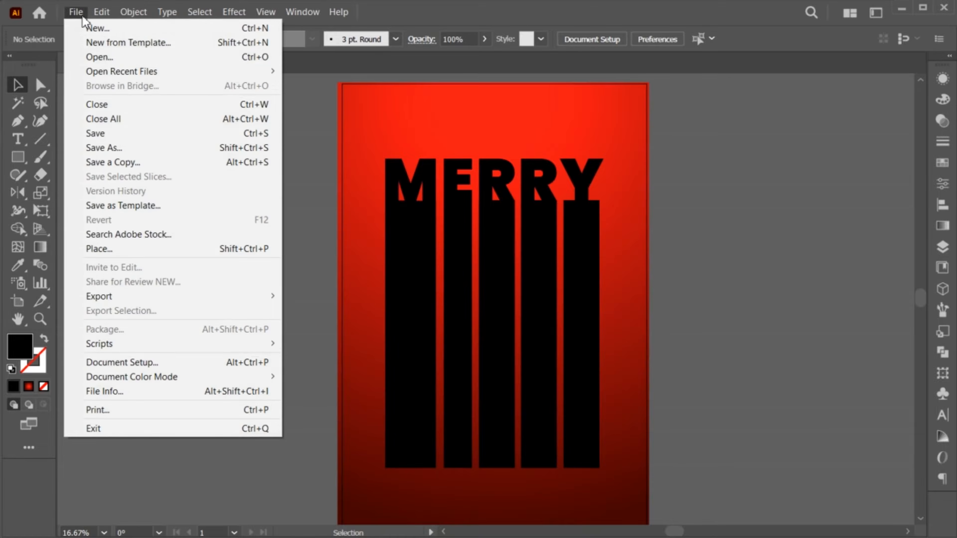
click(113, 247)
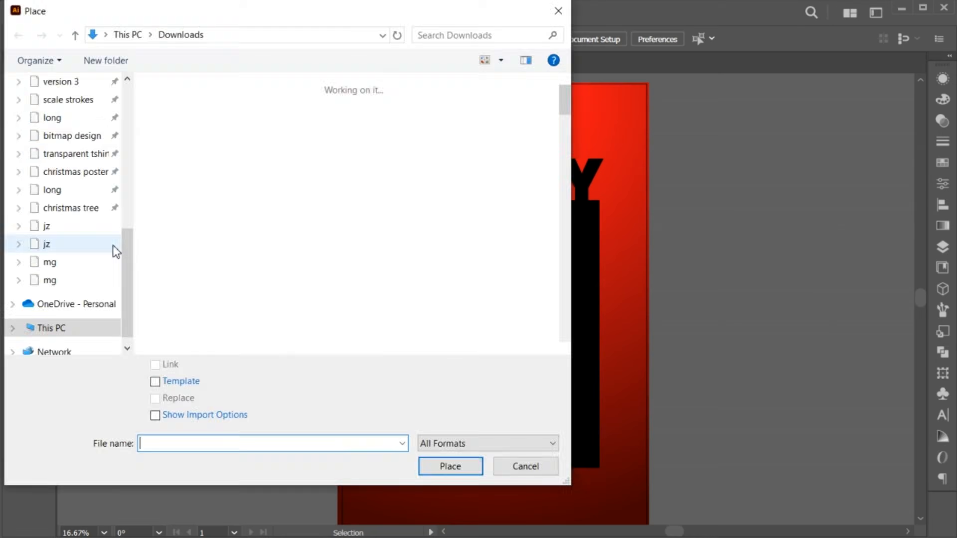
click(428, 249)
click(451, 466)
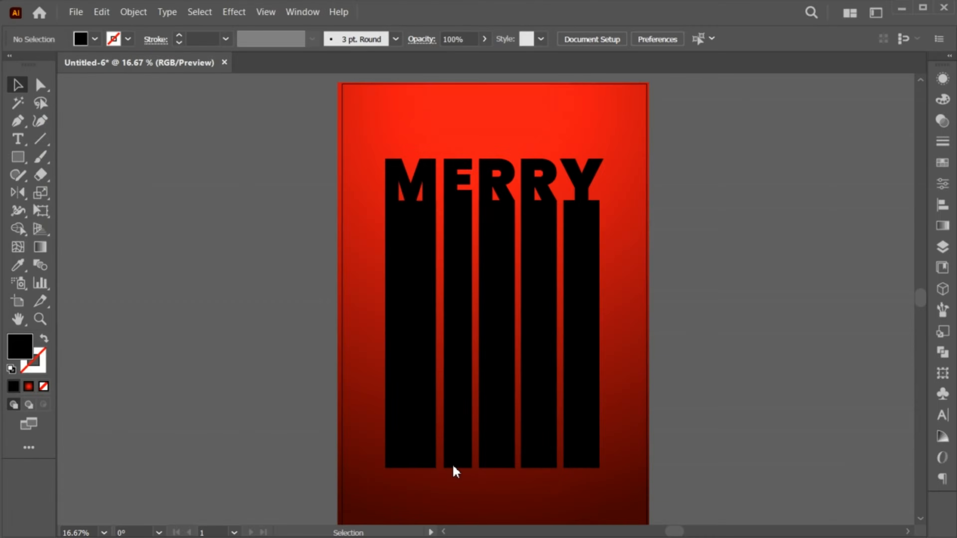
mouse_move(372, 141)
mouse_down()
mouse_move(554, 456)
mouse_move(546, 445)
mouse_up()
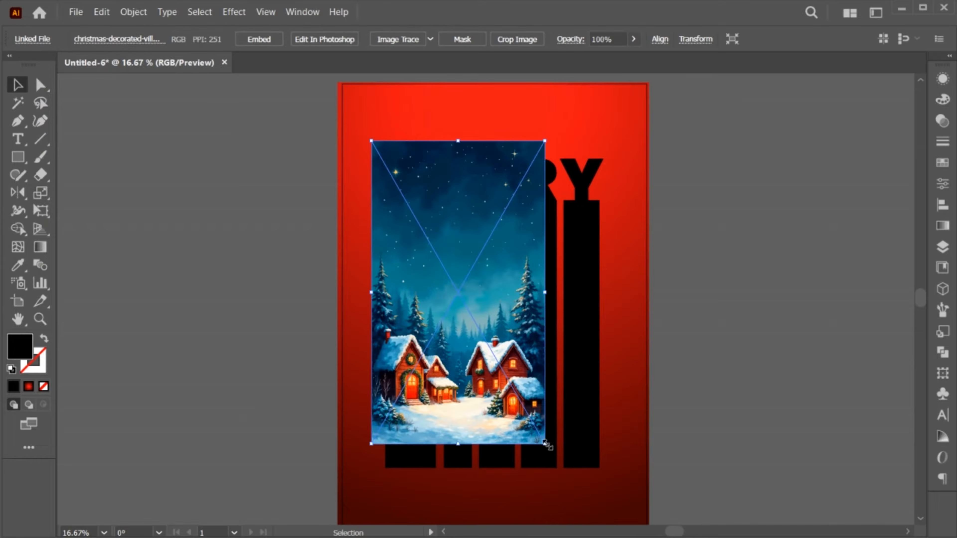
Step: Centre and enlarge the village image to cover the whole lettering, and send it backward behind the letters
drag(494, 323, 528, 340)
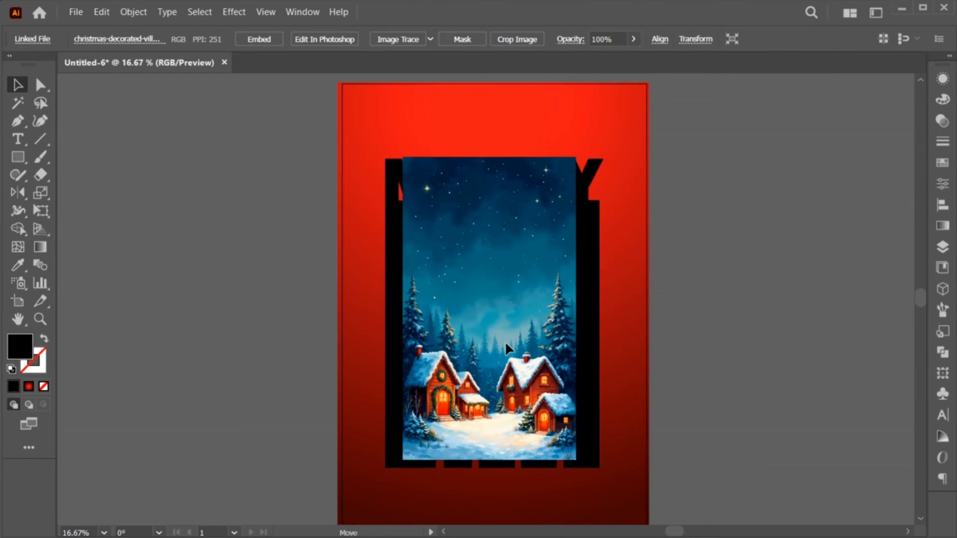
drag(580, 316, 605, 329)
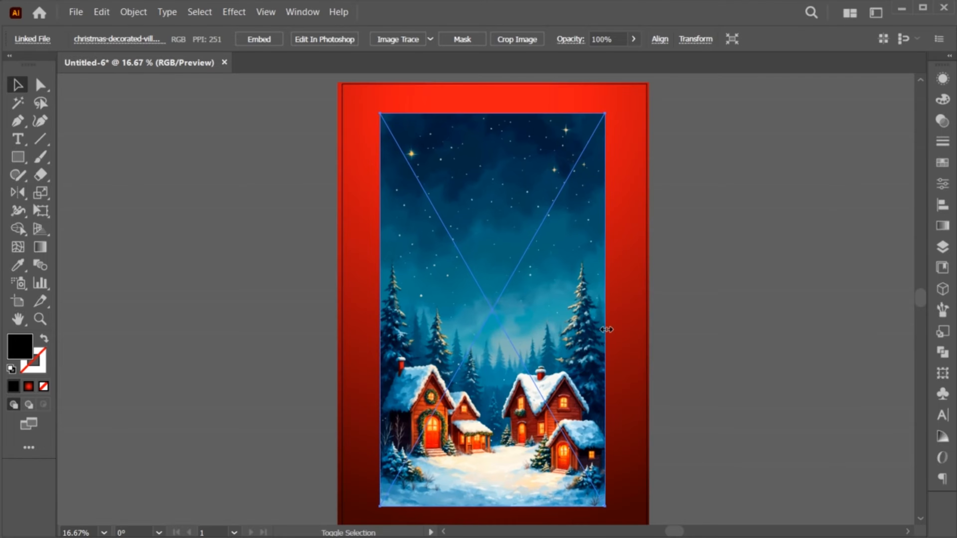
right_click(438, 120)
mouse_move(515, 338)
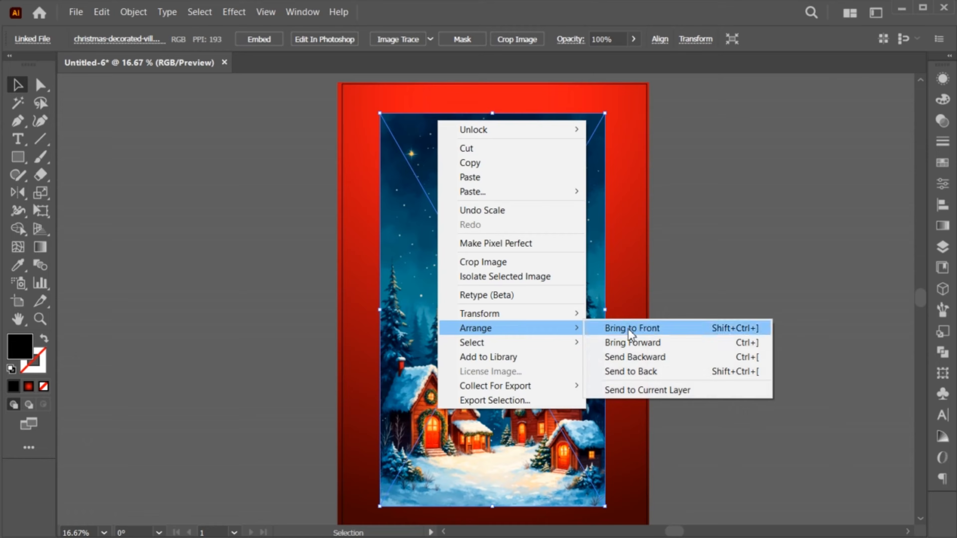
click(633, 357)
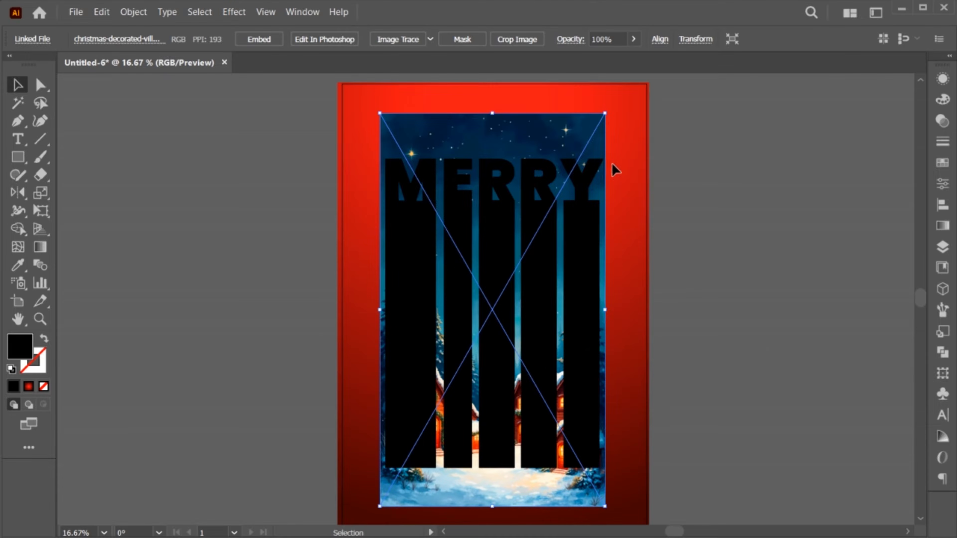
Step: Make a clipping mask from the MERRY compound path and the village image
shift+click(520, 227)
click(133, 12)
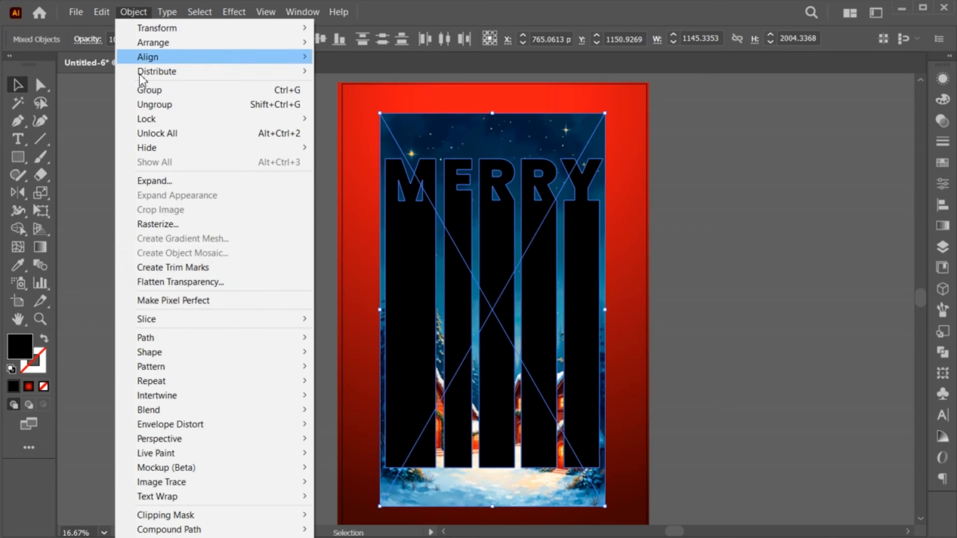
mouse_move(247, 519)
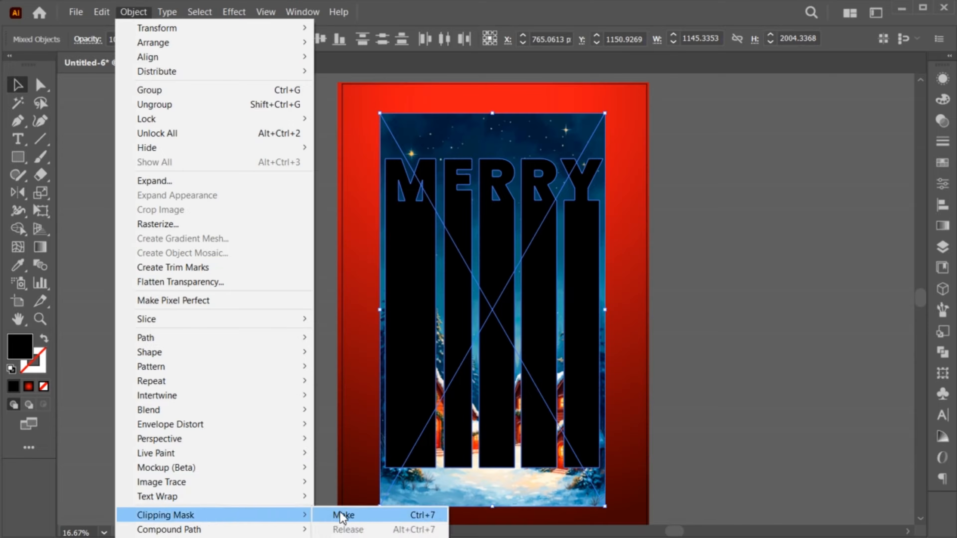
click(371, 517)
click(444, 504)
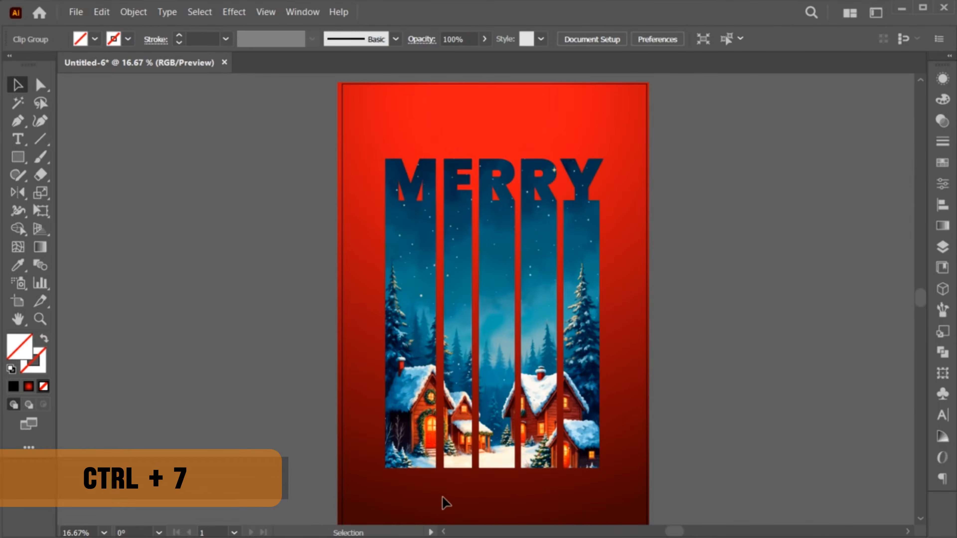
Step: Move the village image up inside the clip group and scale it slightly so its lower edge meets the bars' ends
double_click(484, 362)
click(485, 362)
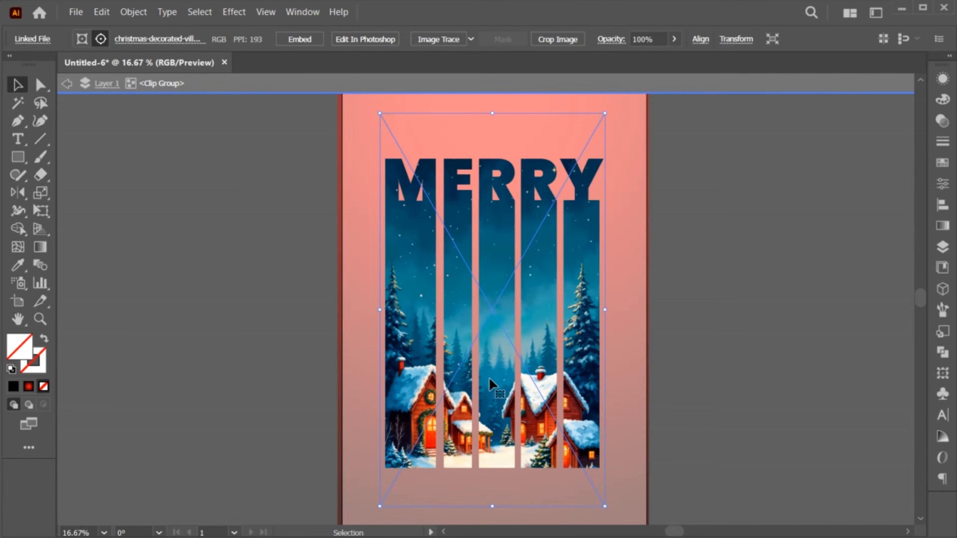
drag(489, 379, 492, 352)
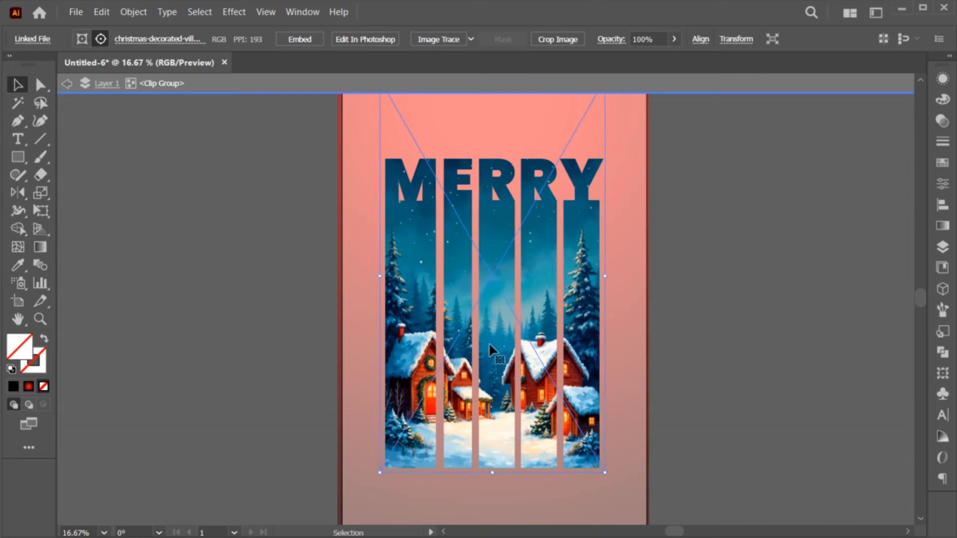
drag(604, 471, 604, 468)
click(66, 84)
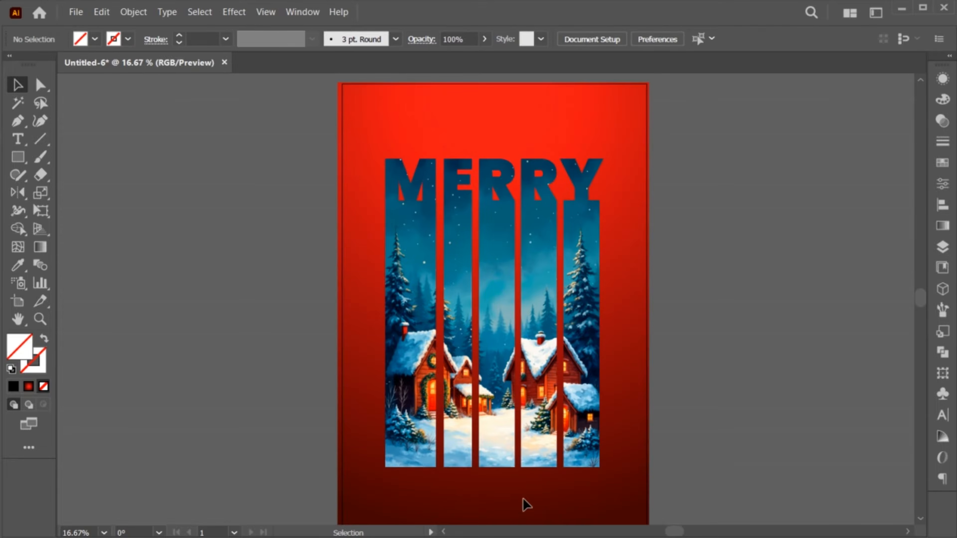
Step: Copy the snow particle group from elements.ai and paste it into the poster document
drag(523, 505, 520, 461)
key(z)
key(v)
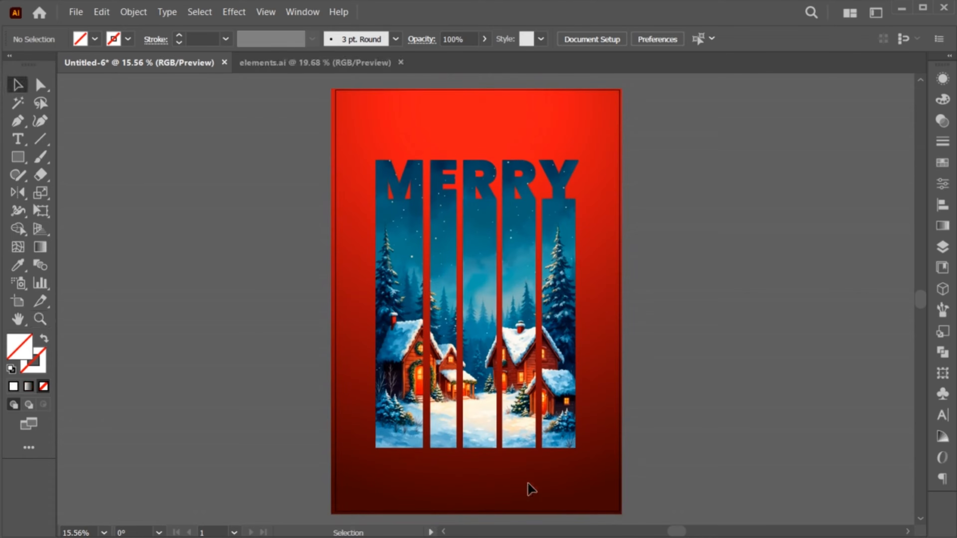
click(334, 64)
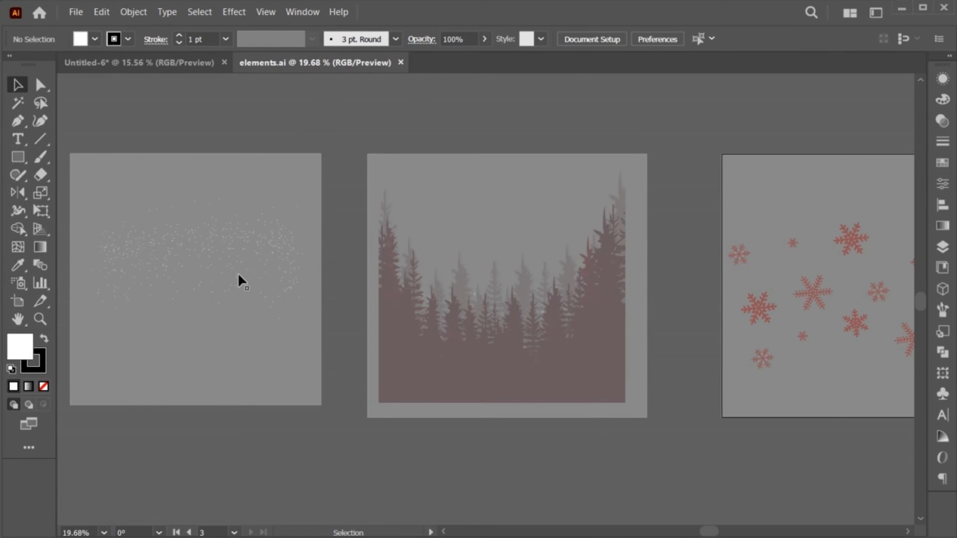
drag(258, 316, 381, 319)
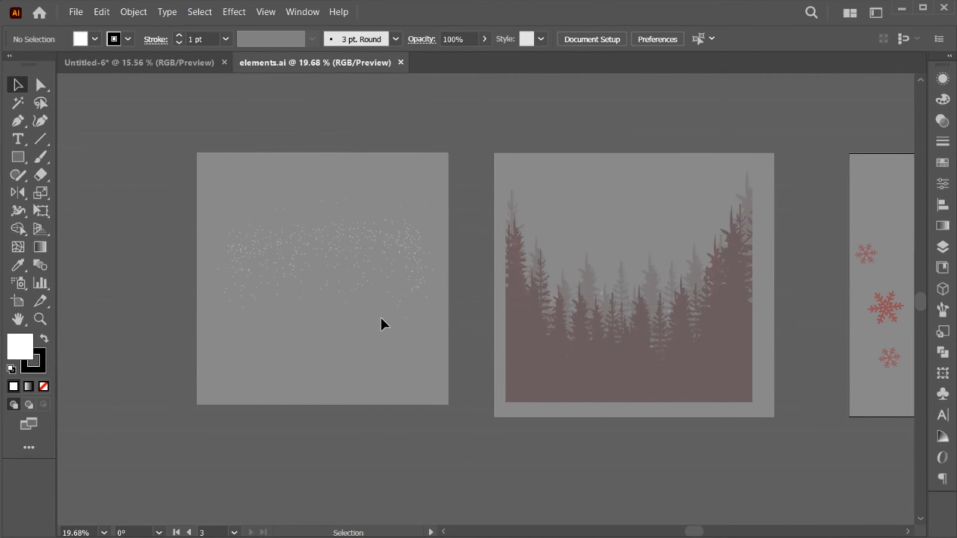
click(297, 243)
key(ctrl+c)
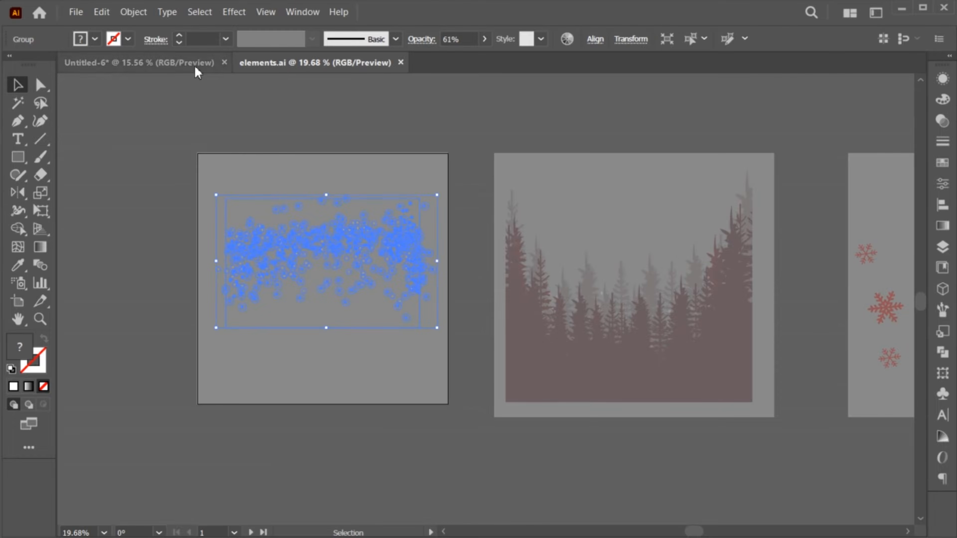
click(187, 63)
key(ctrl+v)
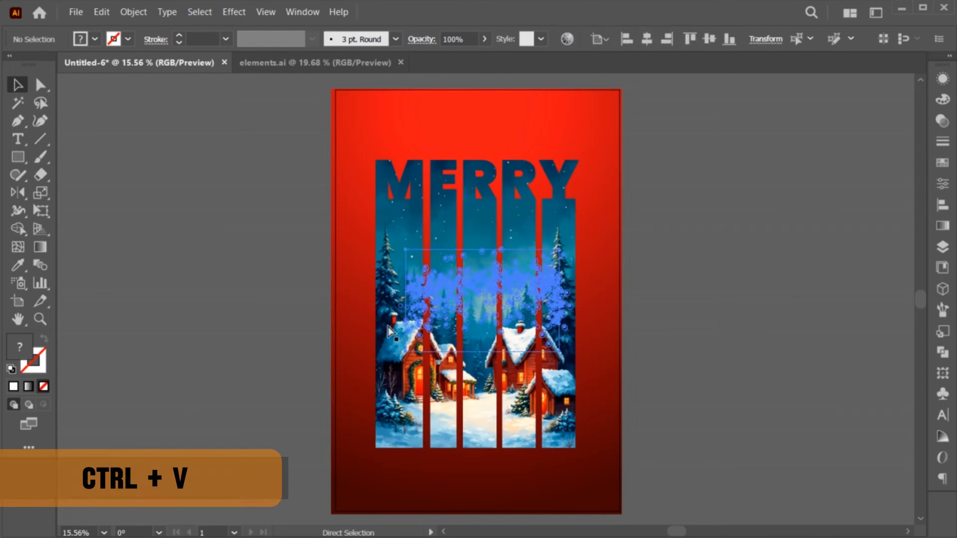
Step: Enlarge the snow particle group beyond the poster's width and position it across the upper part of the artboard
drag(489, 355, 490, 384)
drag(483, 278, 471, 150)
scroll(512, 321, up, 1)
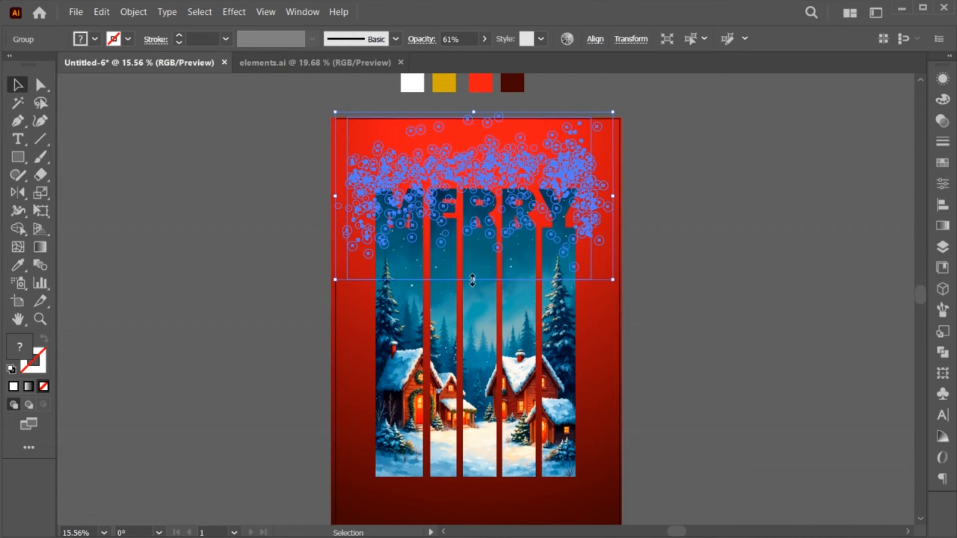
drag(472, 279, 478, 300)
drag(497, 193, 494, 175)
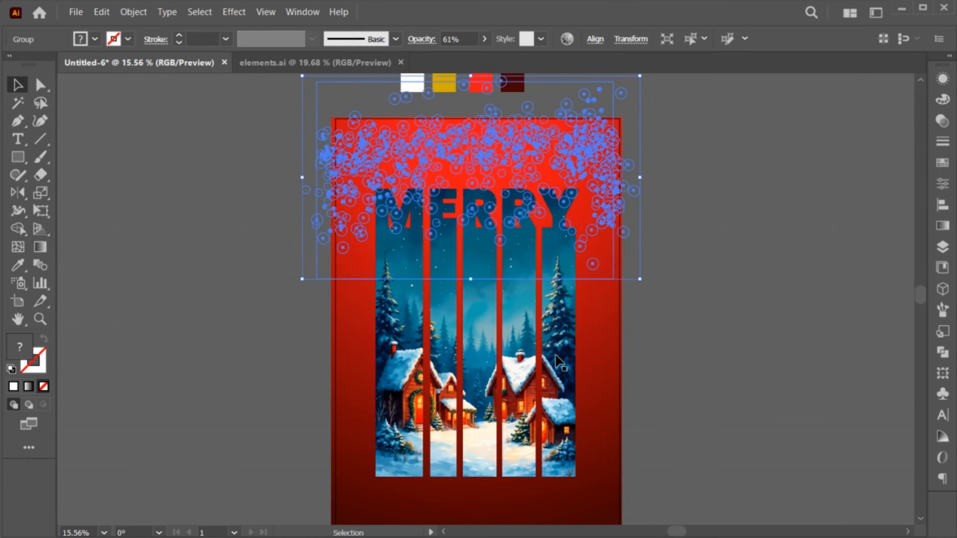
Step: Copy the pine forest clip group from elements.ai and paste it into the poster document
click(608, 372)
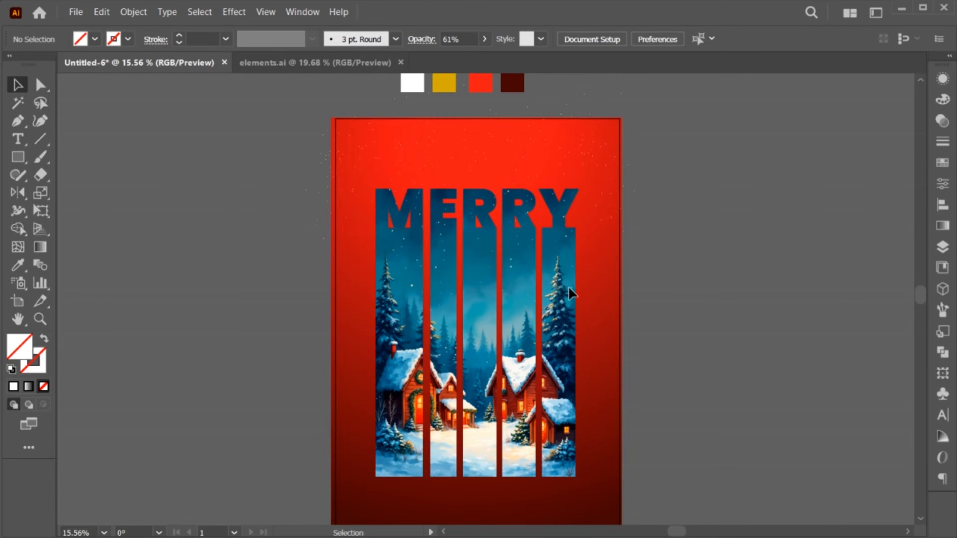
click(343, 62)
drag(634, 391, 505, 422)
click(504, 423)
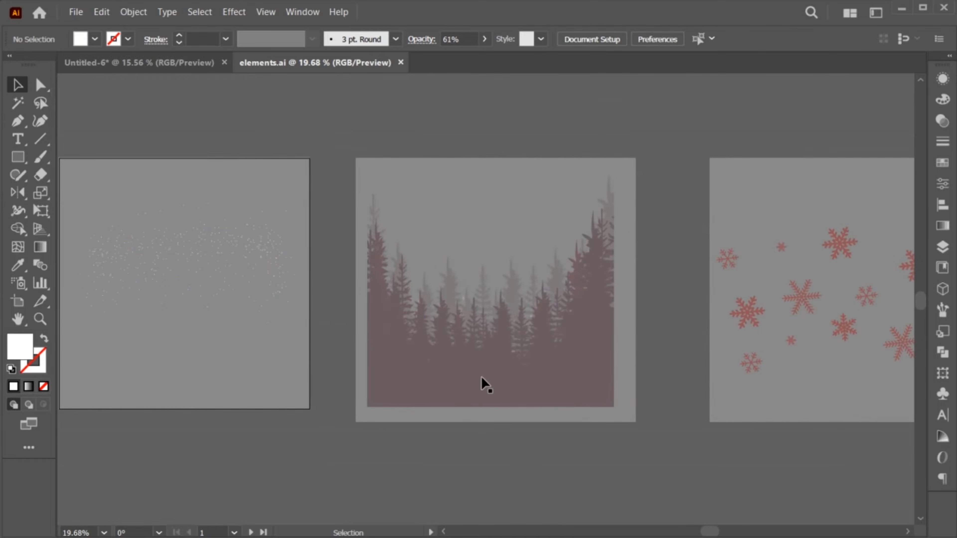
click(483, 381)
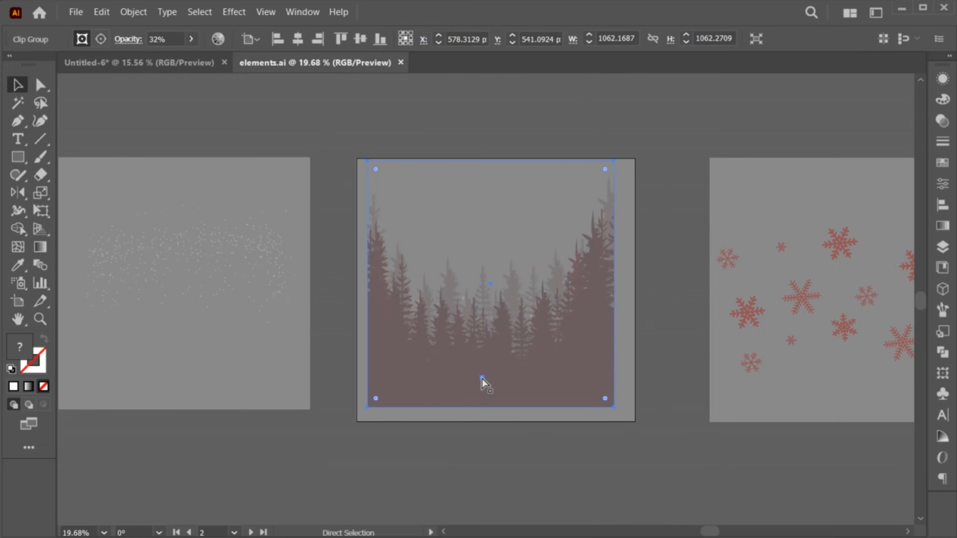
click(185, 64)
scroll(490, 468, down, 2)
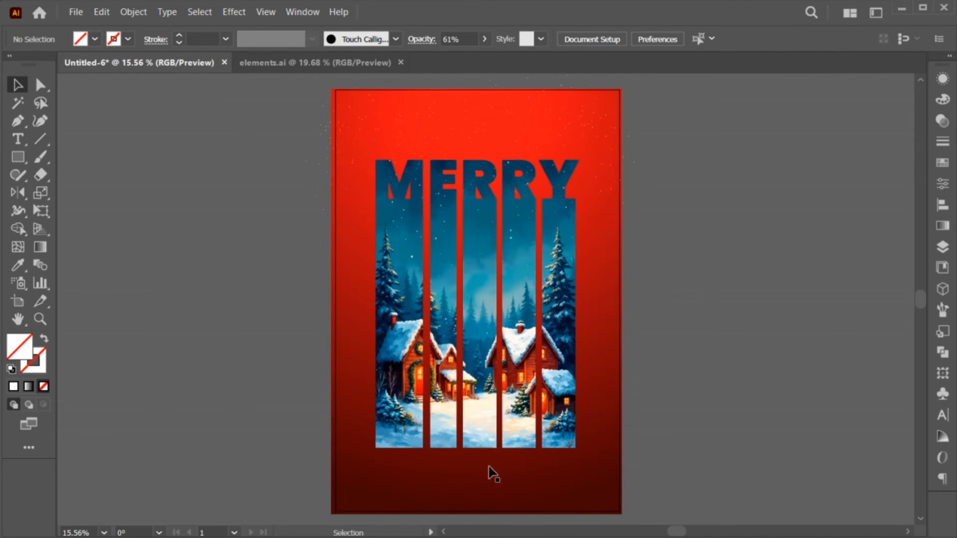
key(ctrl+v)
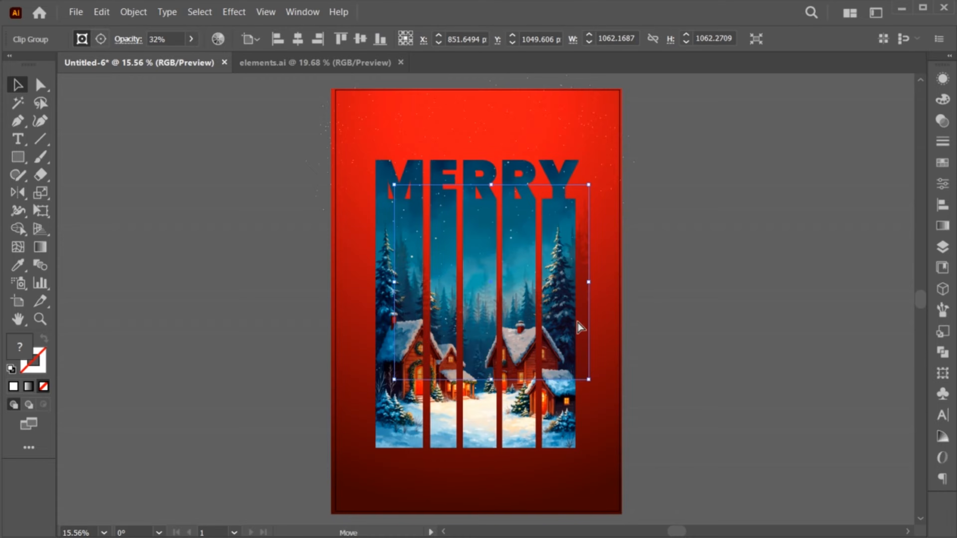
Step: Enlarge the forest clip group to about 1556 px wide, spanning the poster, and position it over the poster's lower part
drag(579, 279, 571, 405)
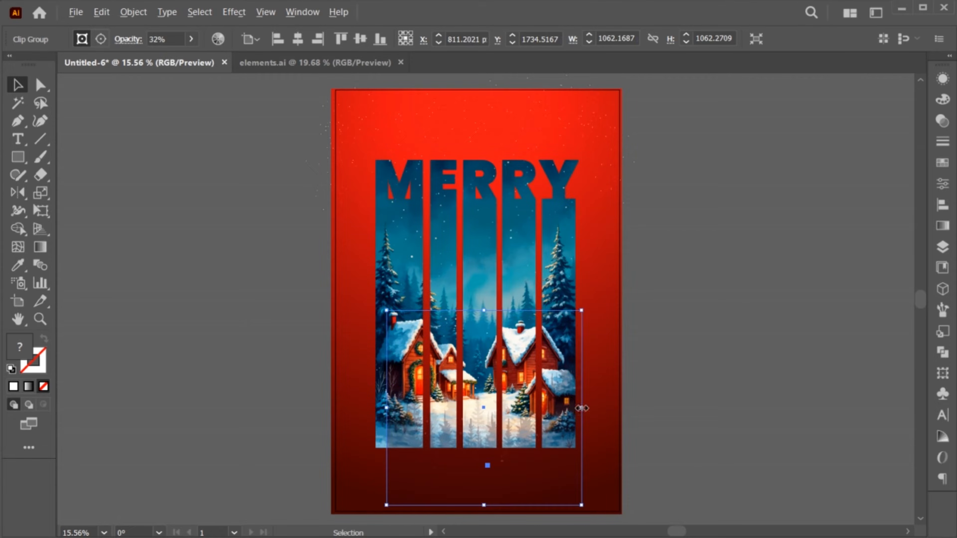
drag(581, 408, 601, 440)
scroll(602, 443, down, 3)
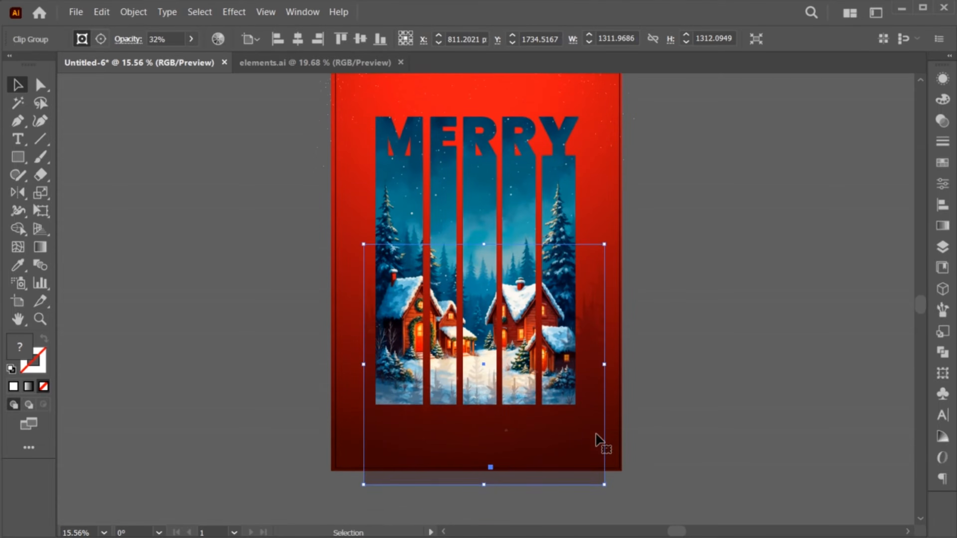
drag(508, 433, 502, 434)
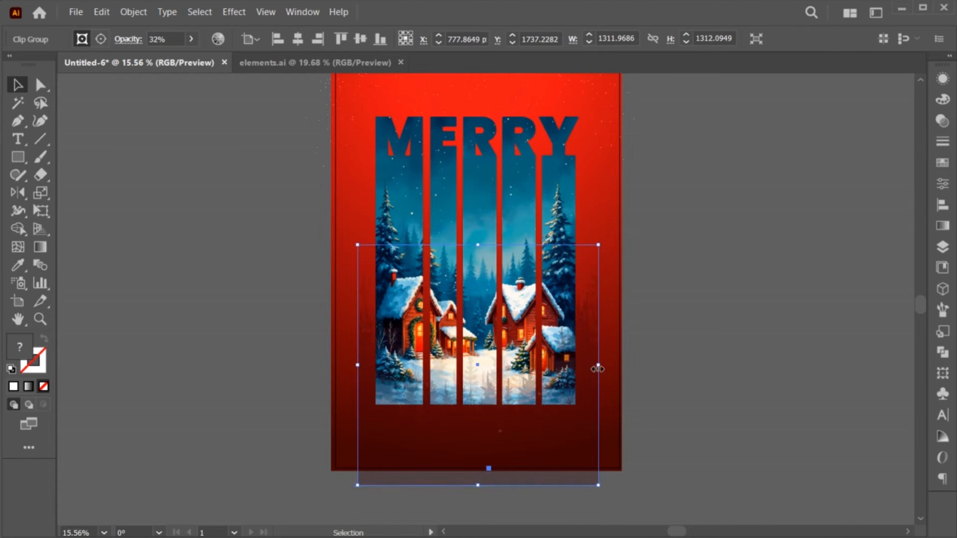
drag(598, 365, 620, 383)
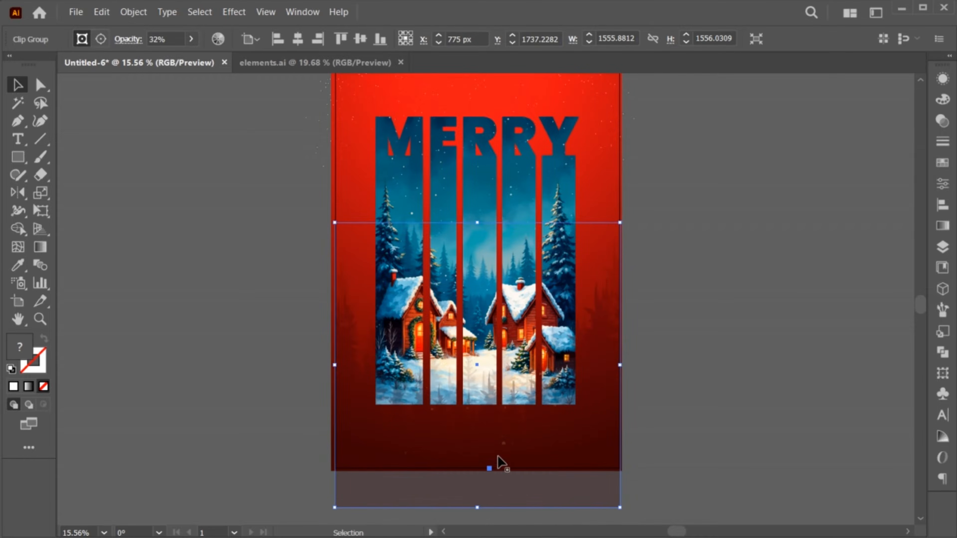
drag(527, 450, 525, 421)
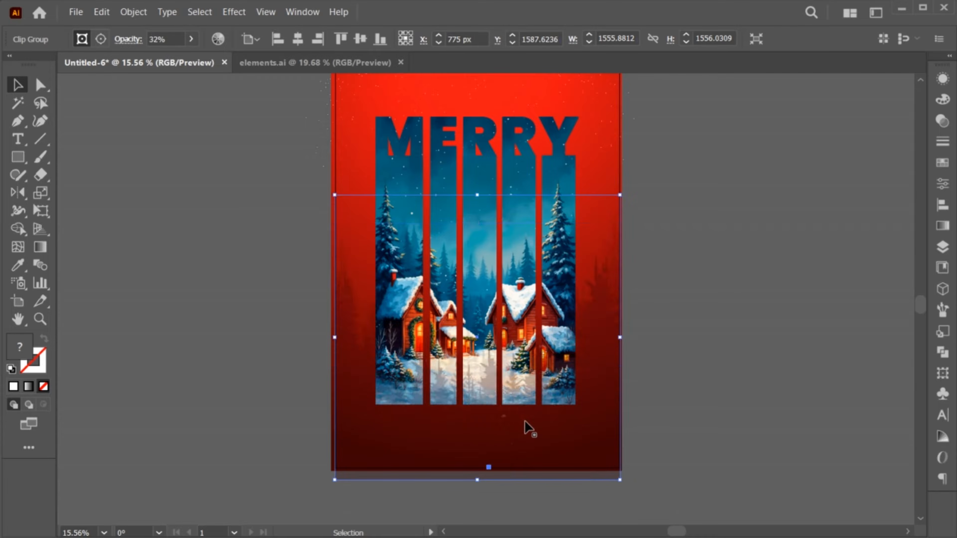
click(643, 285)
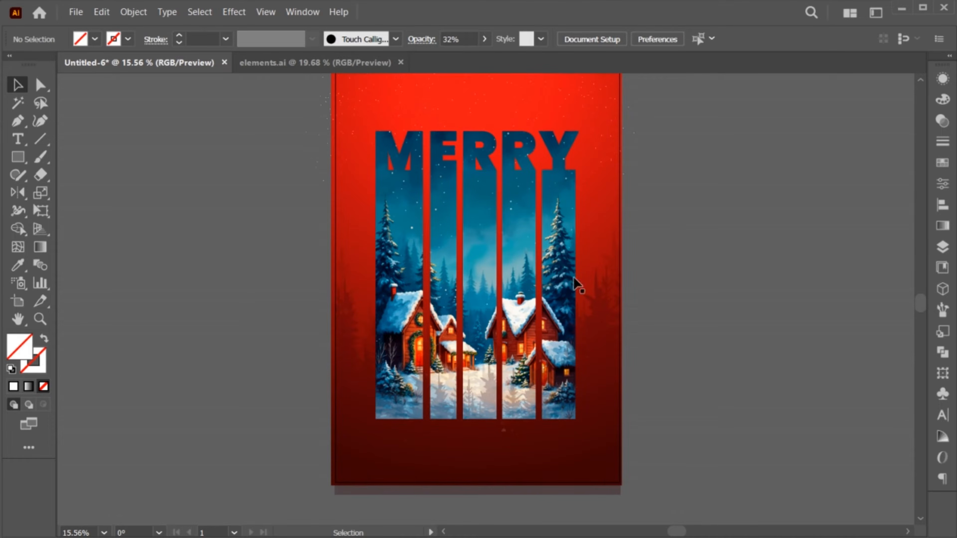
Step: Bring the MERRY village clip group to the front of the stacking order
right_click(485, 185)
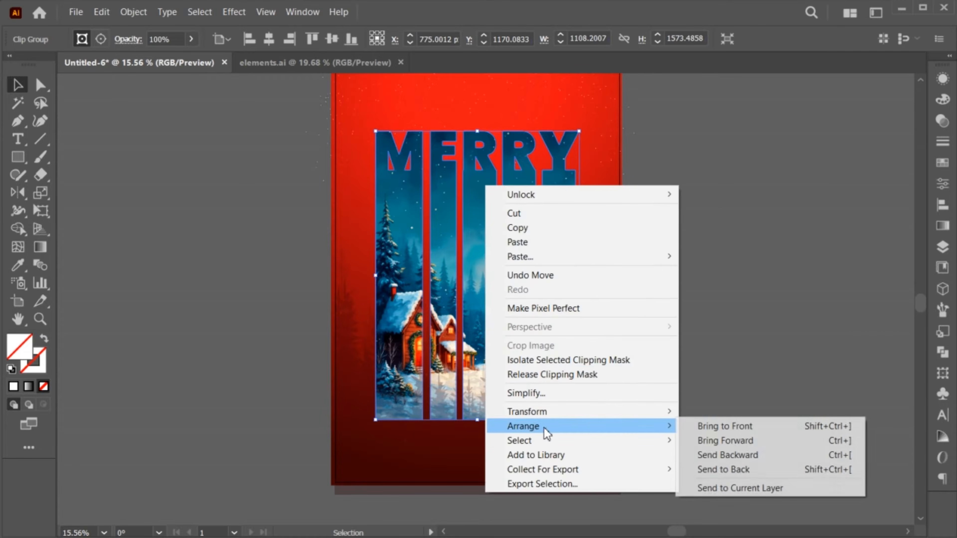
click(709, 426)
click(710, 426)
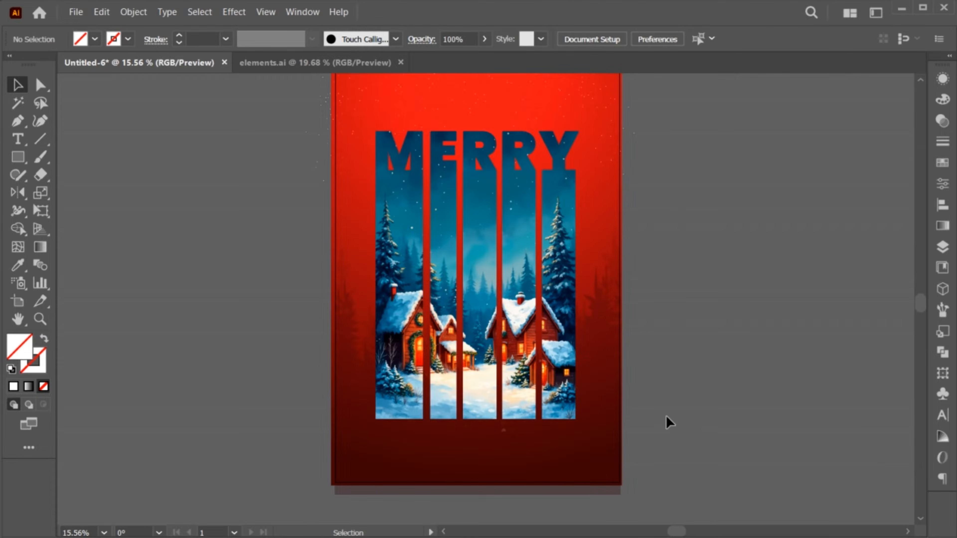
Step: Copy the red snowflake group from elements.ai and paste it into the poster document
click(324, 62)
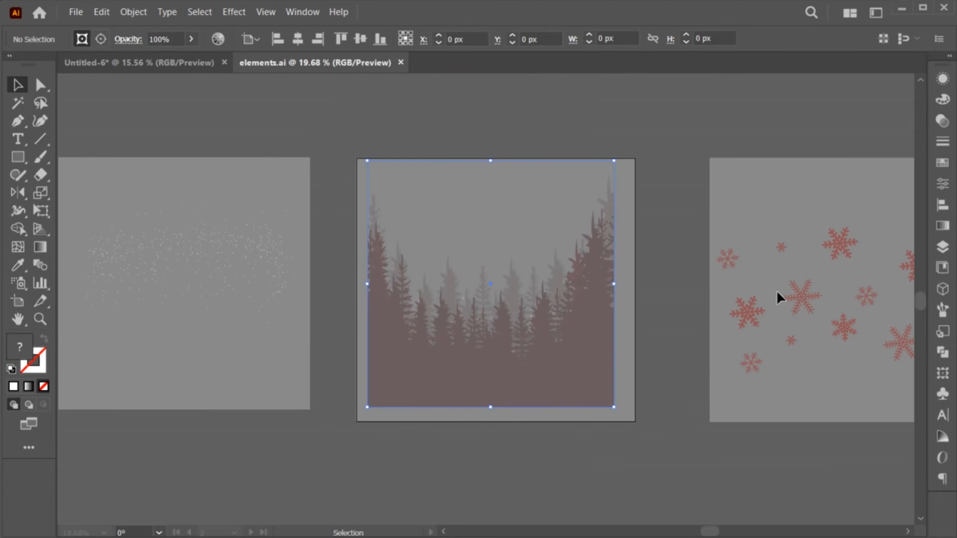
drag(798, 295, 507, 289)
click(414, 260)
click(454, 259)
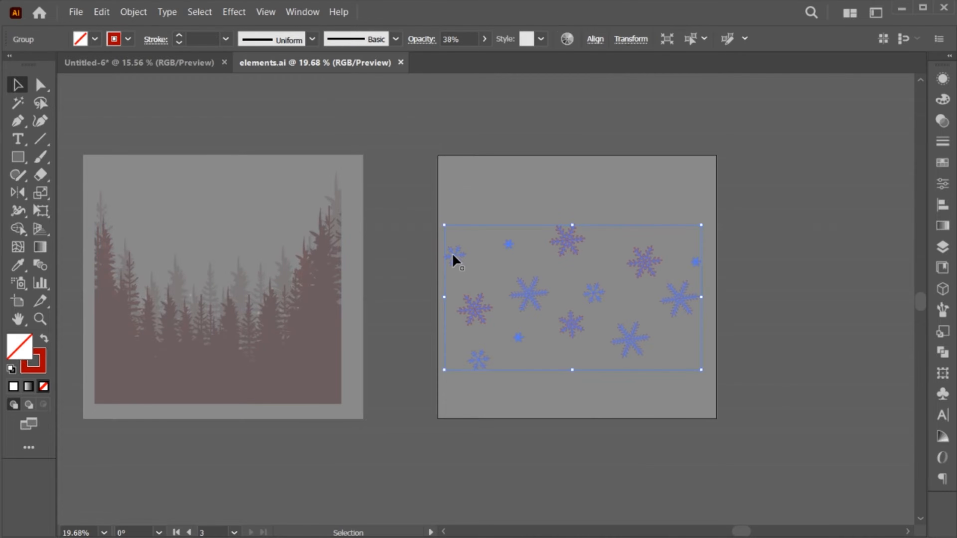
click(189, 62)
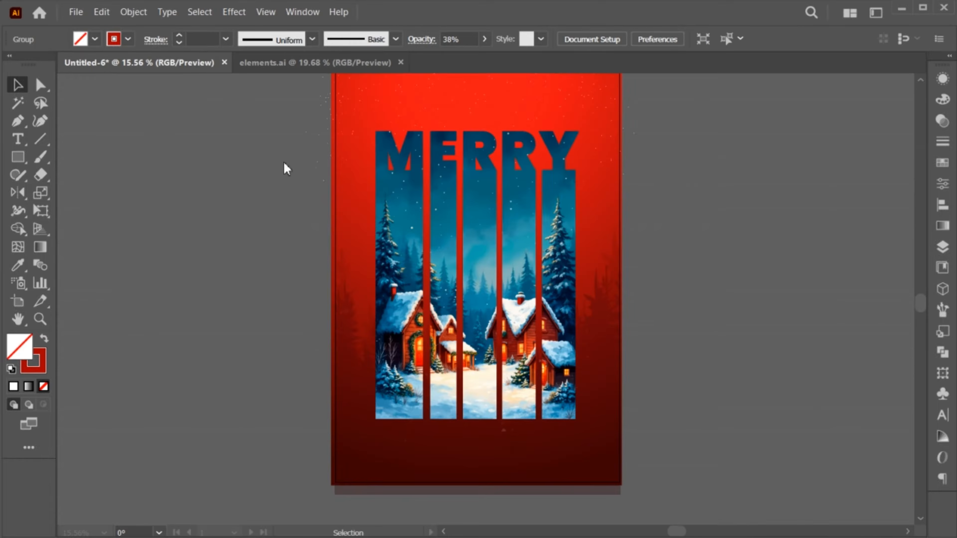
key(ctrl+v)
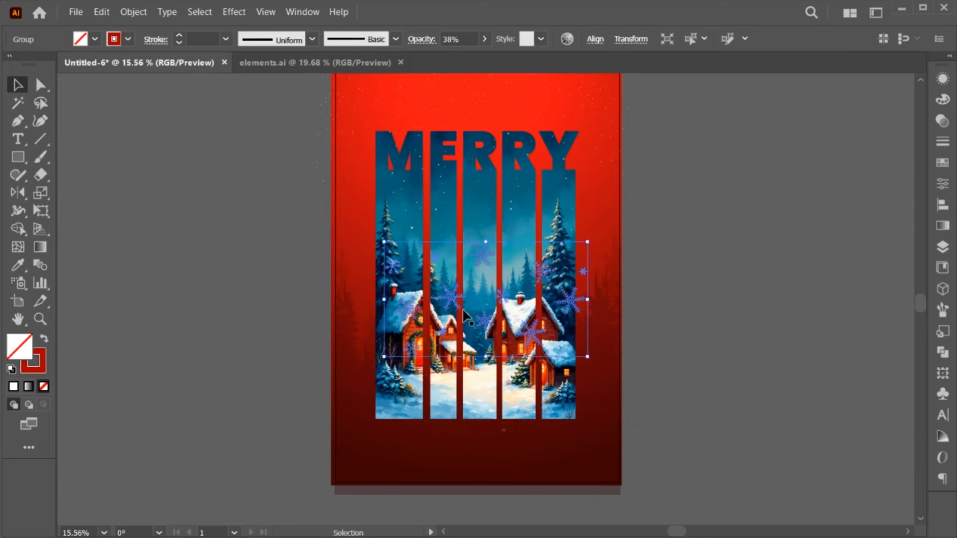
Step: Enlarge the snowflake group to the poster's width and position it across the upper half of the MERRY lettering
drag(462, 331, 489, 364)
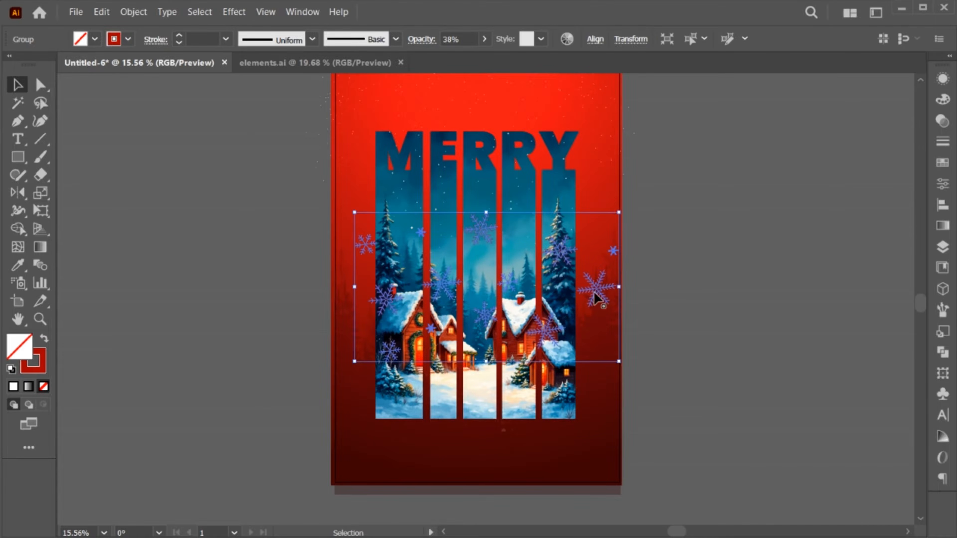
drag(594, 293, 579, 242)
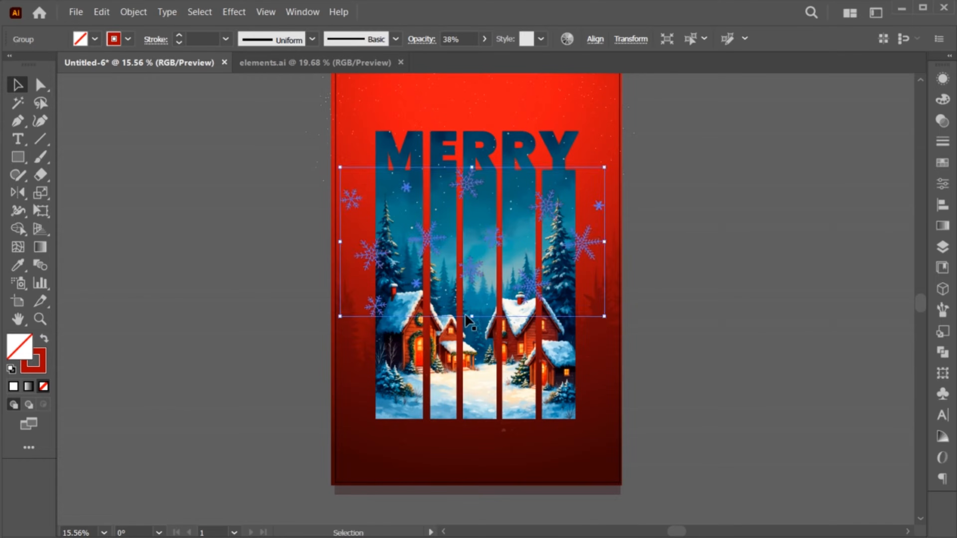
drag(473, 317, 476, 325)
drag(593, 245, 599, 239)
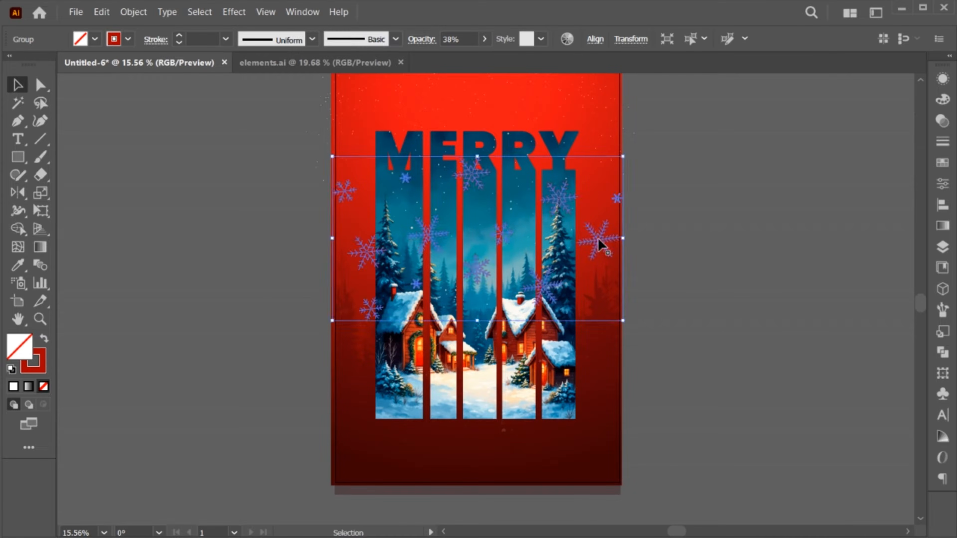
click(643, 268)
Step: Send the snowflake group backward so it sits behind the MERRY village clip group
right_click(555, 199)
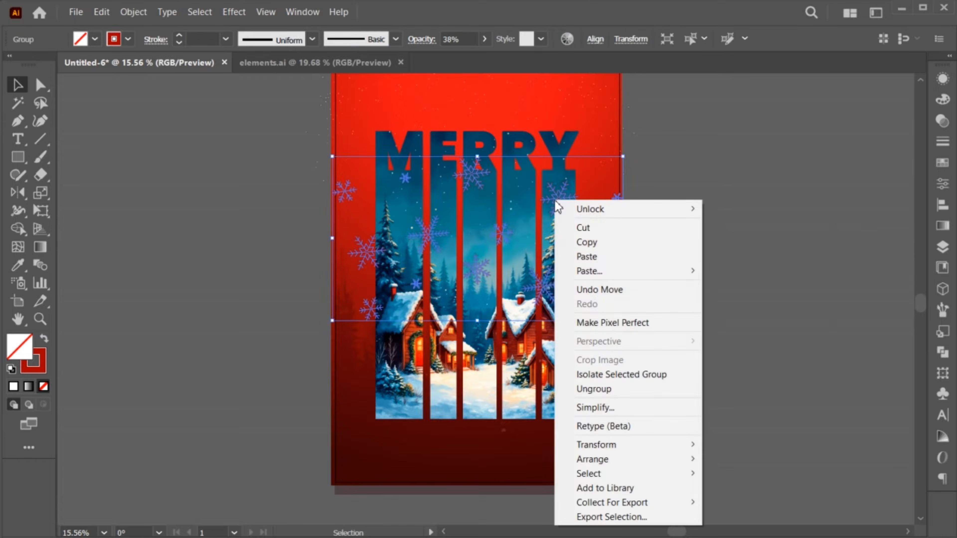
mouse_move(667, 460)
click(751, 487)
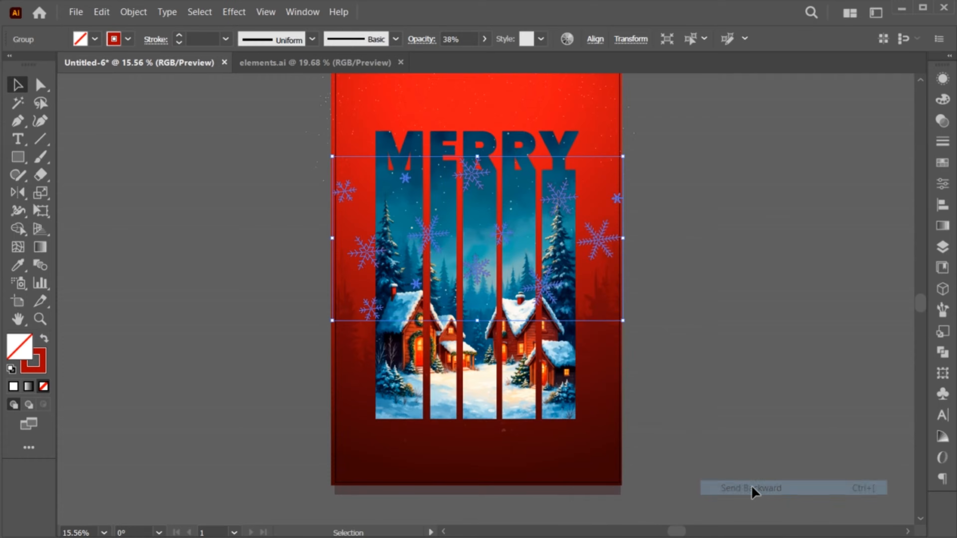
click(684, 241)
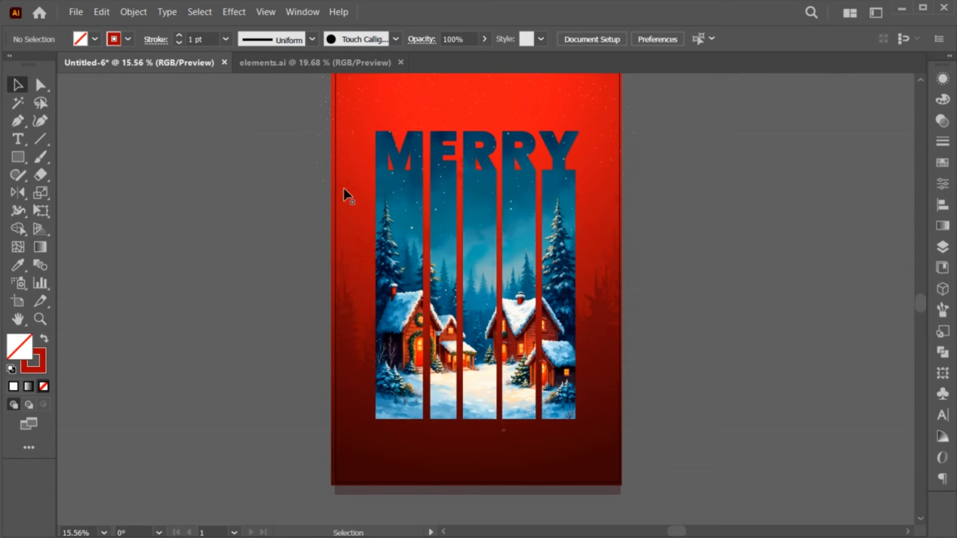
Step: Set the opacity of the snowflake group to 70%
click(346, 194)
click(484, 39)
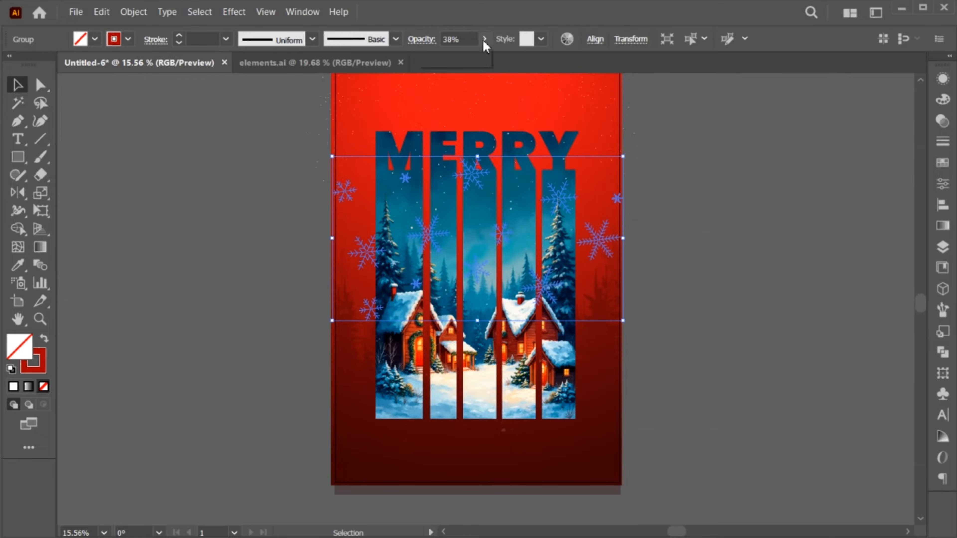
drag(457, 58, 471, 57)
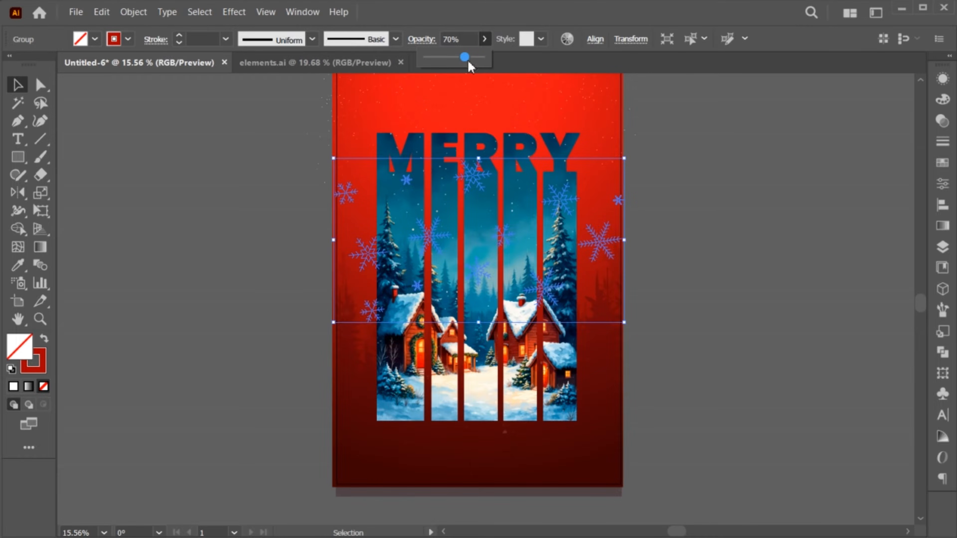
click(305, 250)
Step: Add the text "christmas" below the MERRY bars on the poster
click(452, 396)
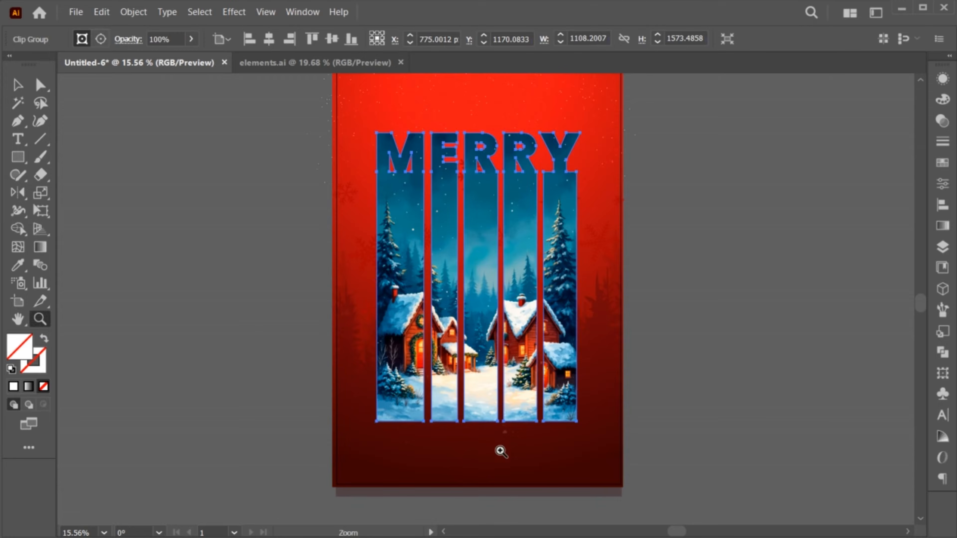
drag(498, 449, 498, 455)
scroll(526, 462, down, 1)
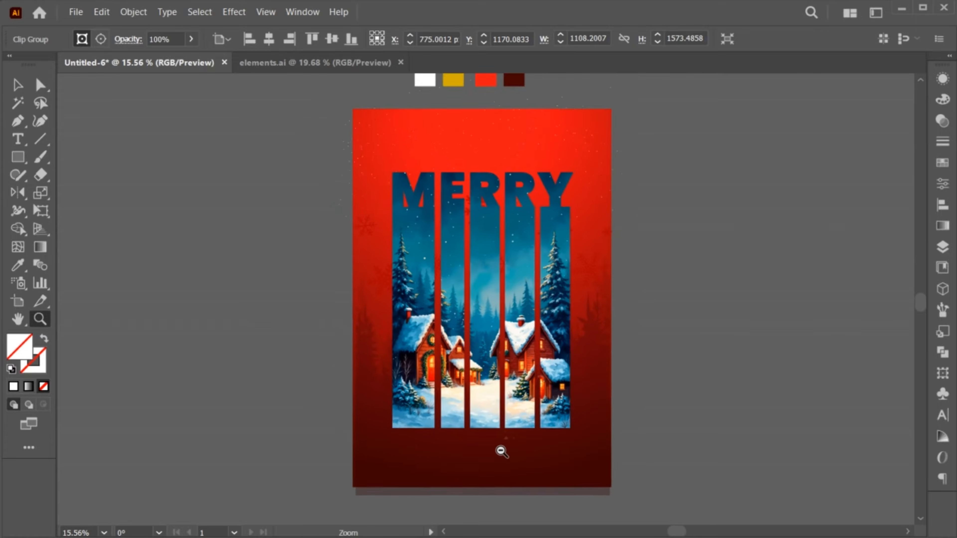
drag(530, 427, 508, 438)
click(618, 447)
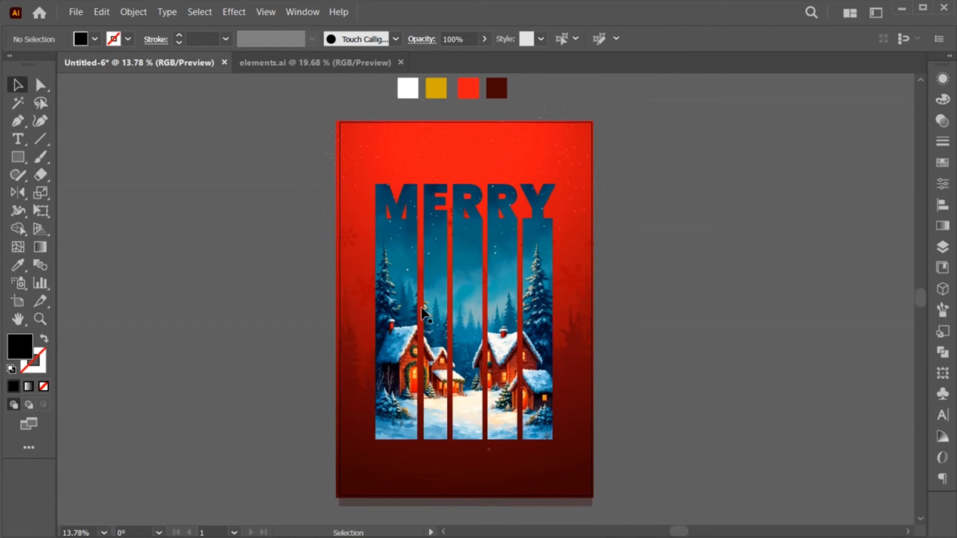
click(19, 140)
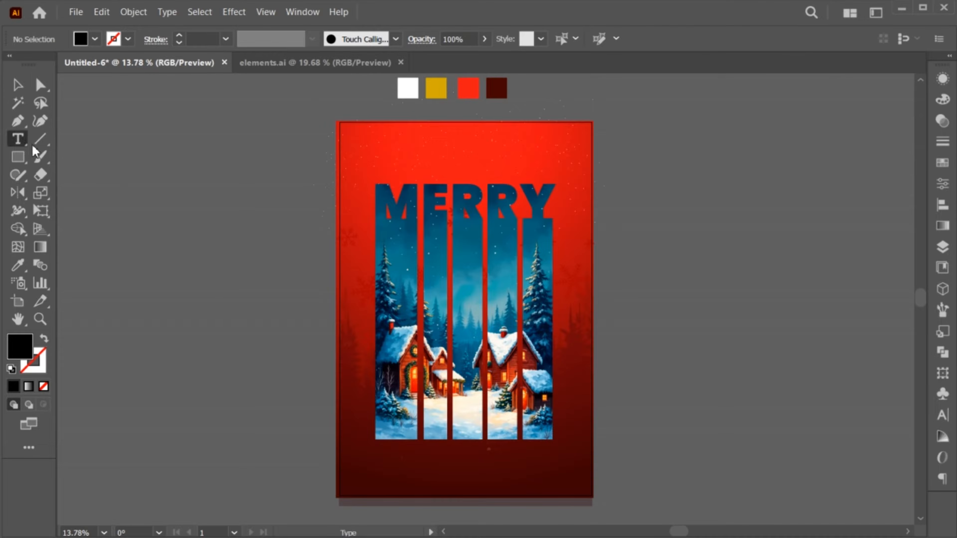
click(437, 467)
key(BackSpace)
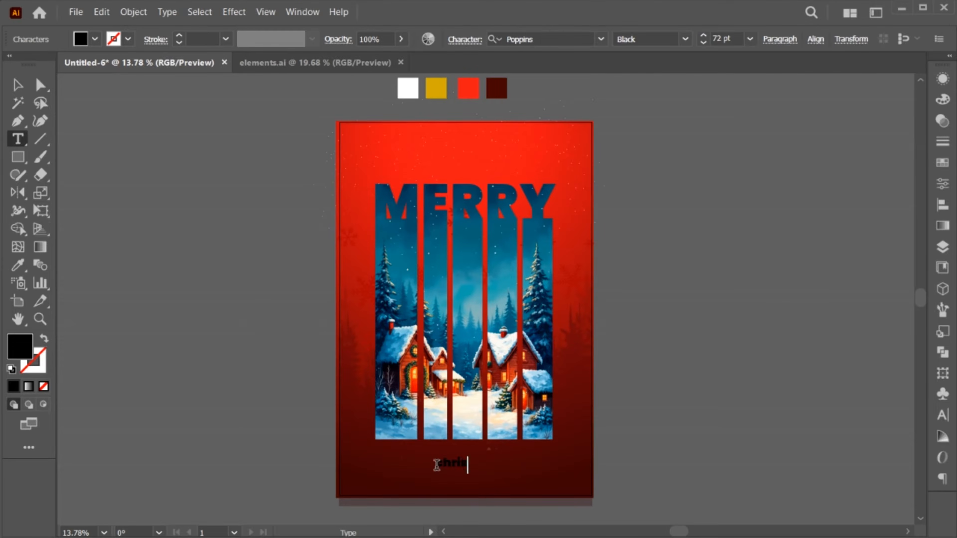
Step: Change the font of the "christmas" text to Buttercup Sample
double_click(444, 466)
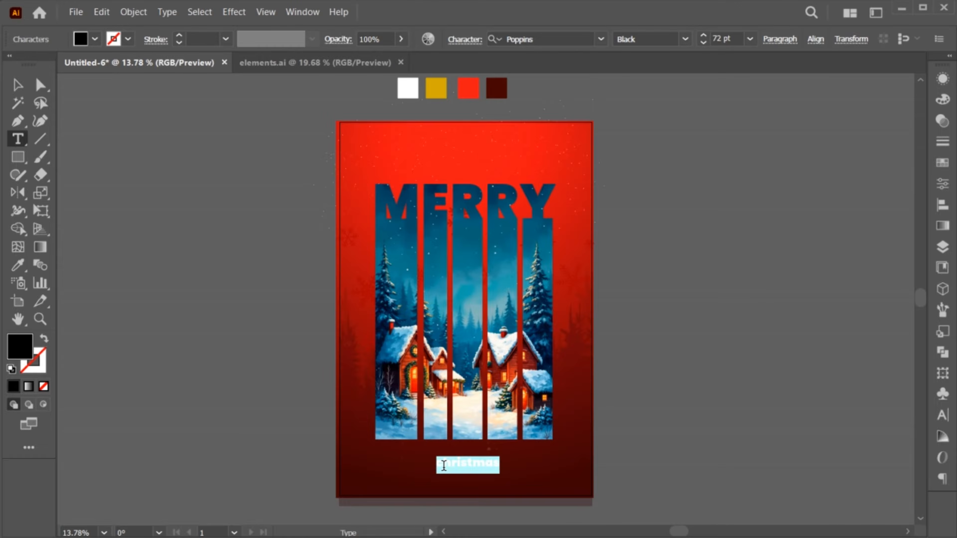
click(537, 37)
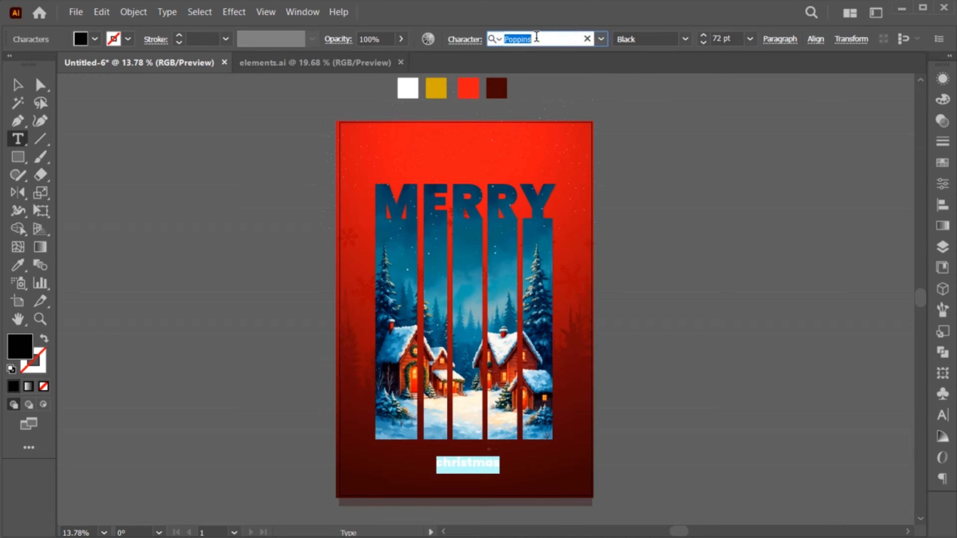
text(buttercup)
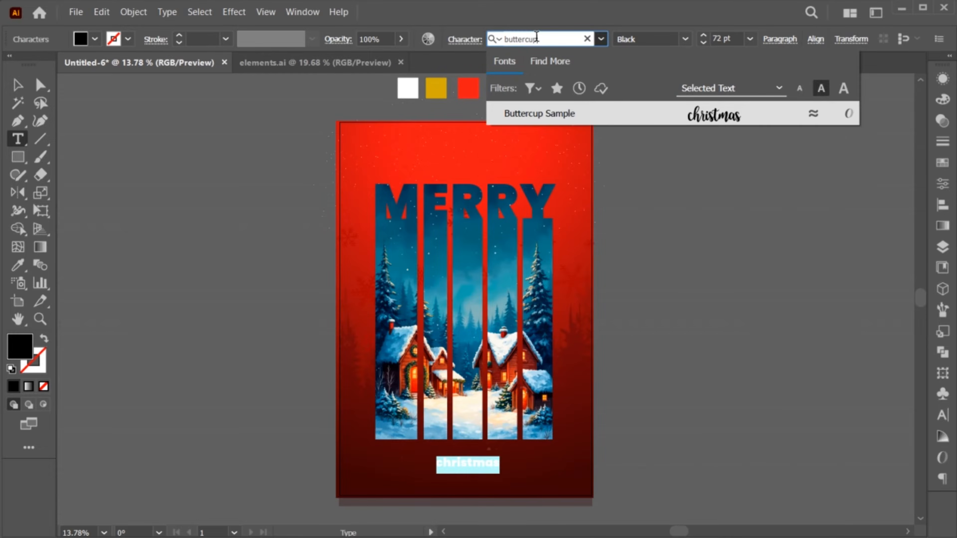
click(546, 114)
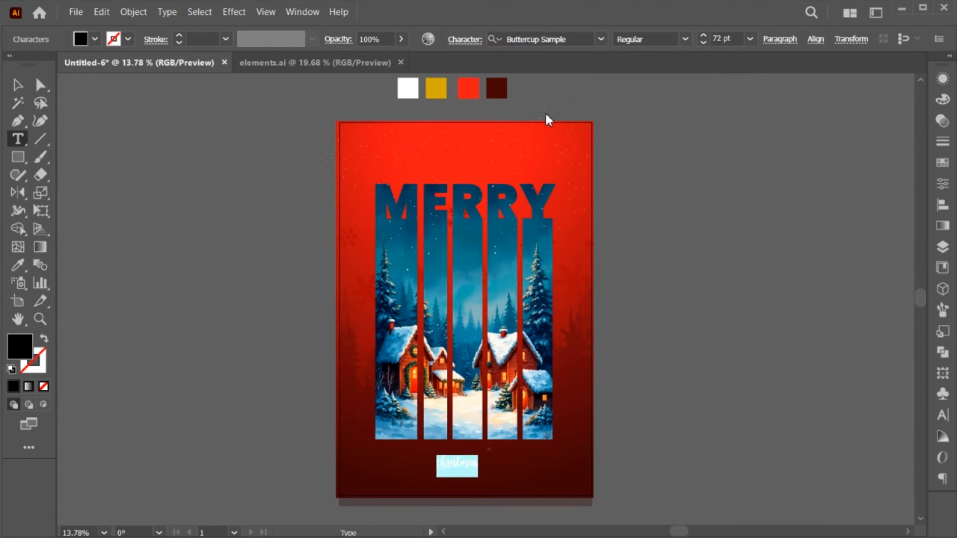
key(Escape)
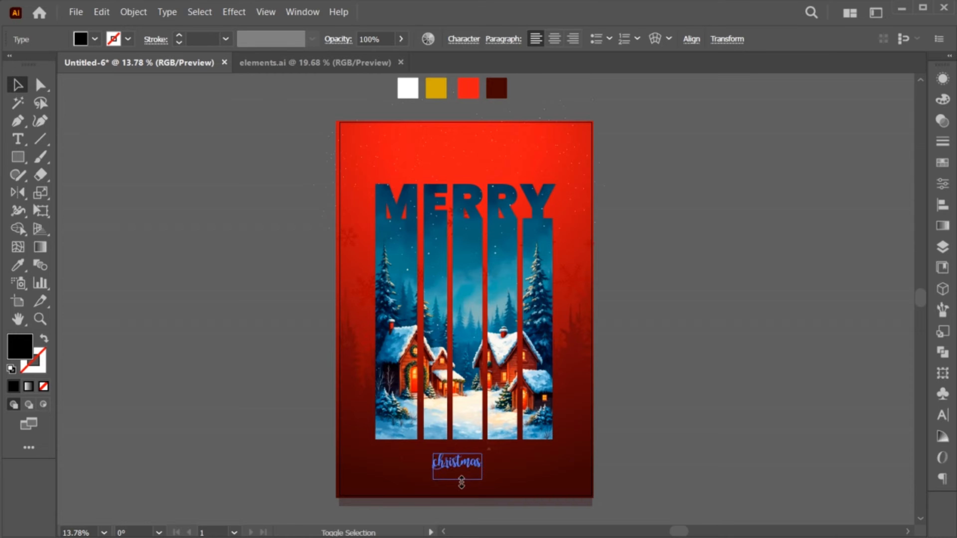
Step: Enlarge the "christmas" text and place it over the lower edge of the village-filled bars
key(space)
drag(547, 440, 531, 429)
key(z)
key(v)
drag(400, 416, 407, 414)
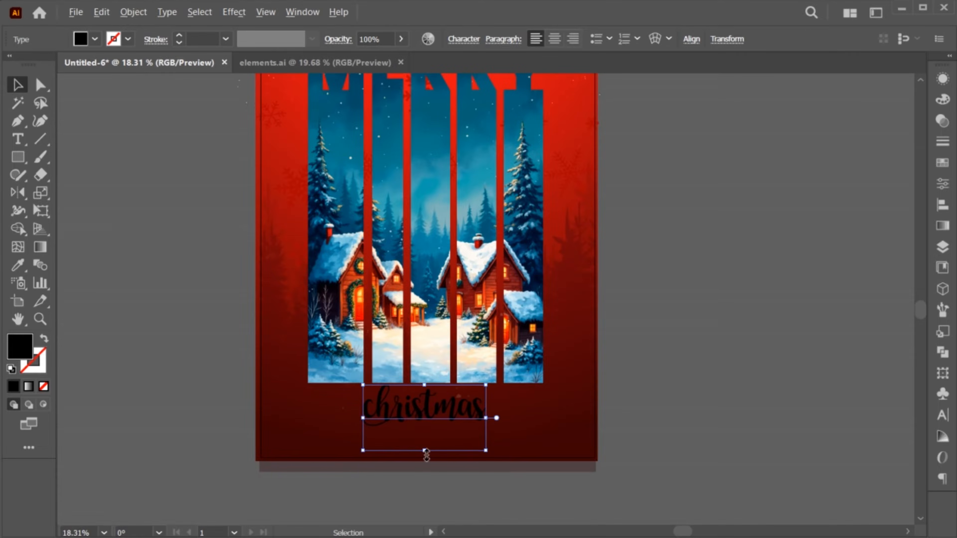
drag(425, 454, 425, 461)
drag(416, 411, 413, 403)
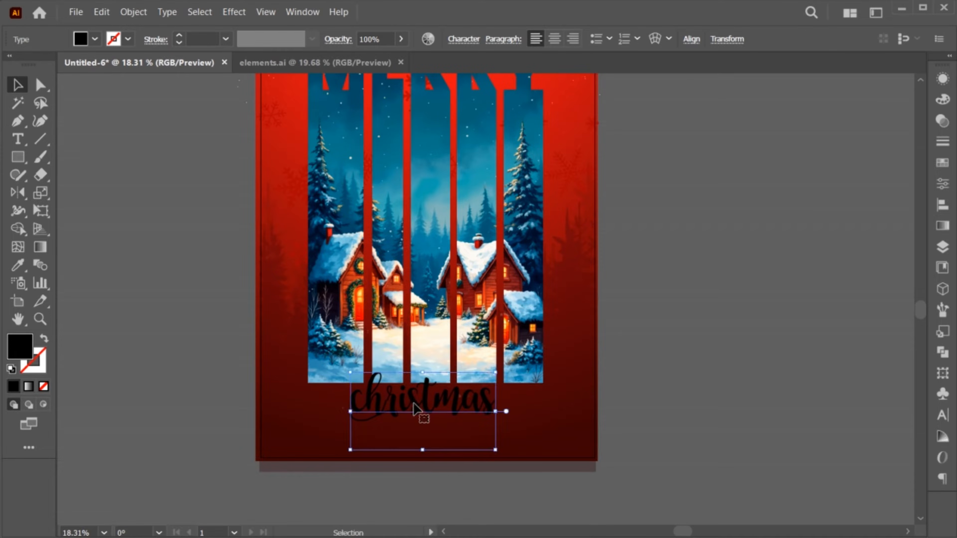
Step: Align the "christmas" text to the horizontal center of the artboard
scroll(452, 426, up, 2)
scroll(466, 396, down, 1)
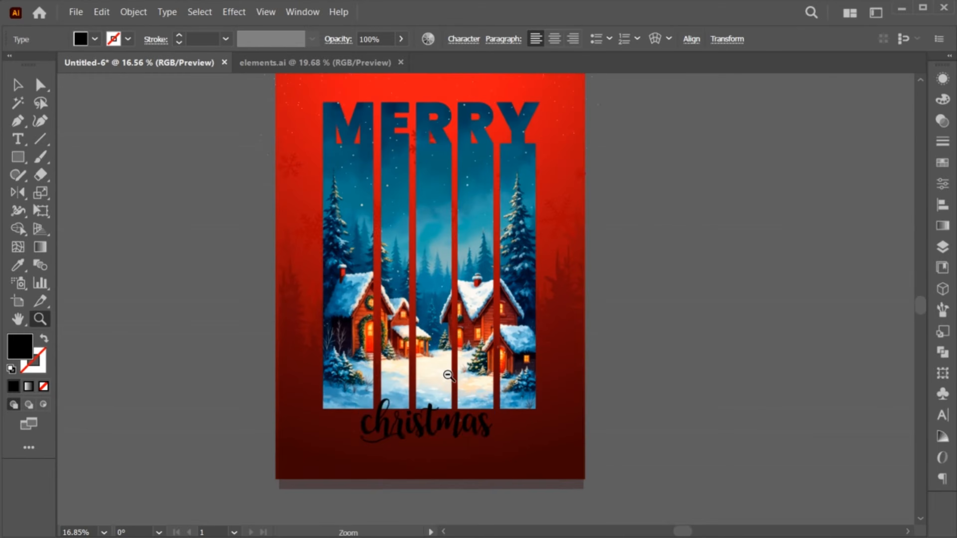
click(692, 39)
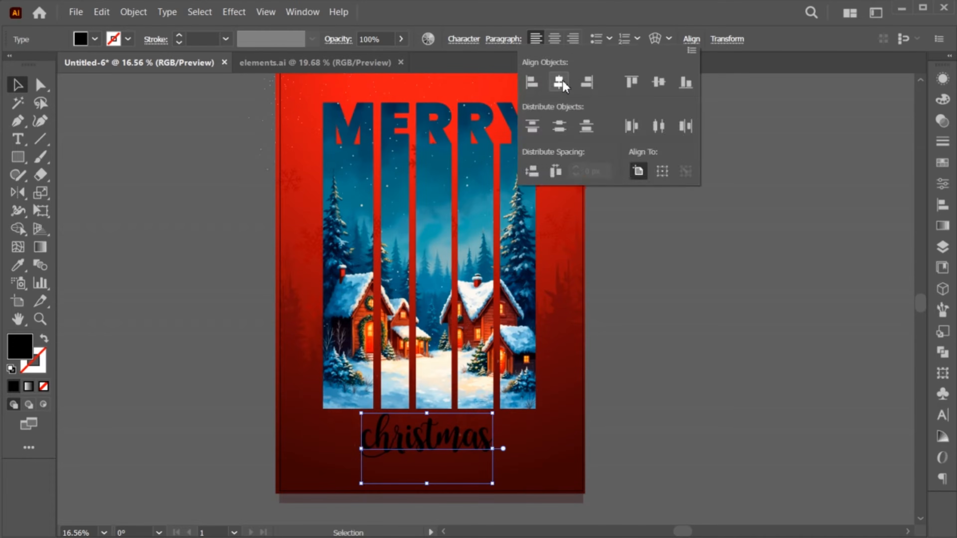
click(559, 82)
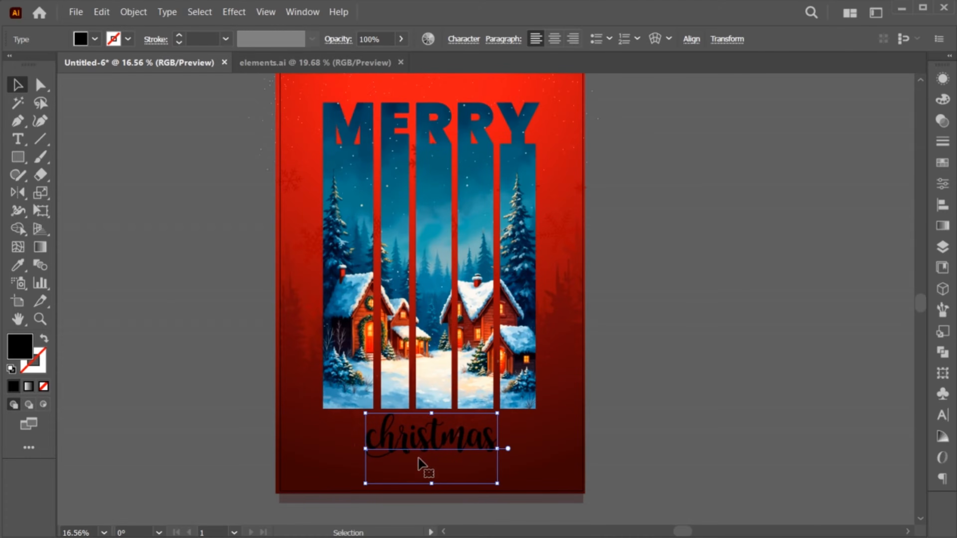
Step: Tighten the letter spacing of the "christmas" text and move it up to overlap the bottom of the village bars
double_click(405, 446)
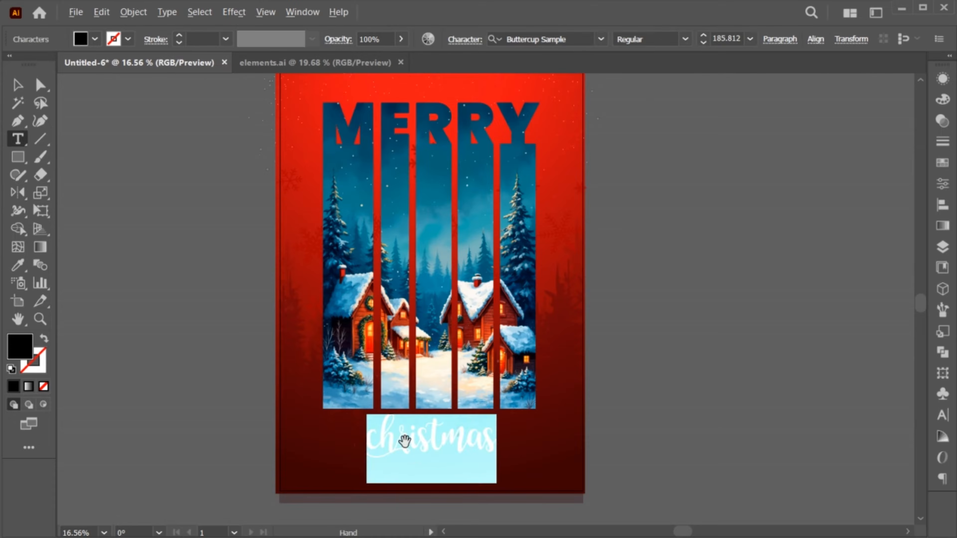
key(alt+Left)
key(Escape)
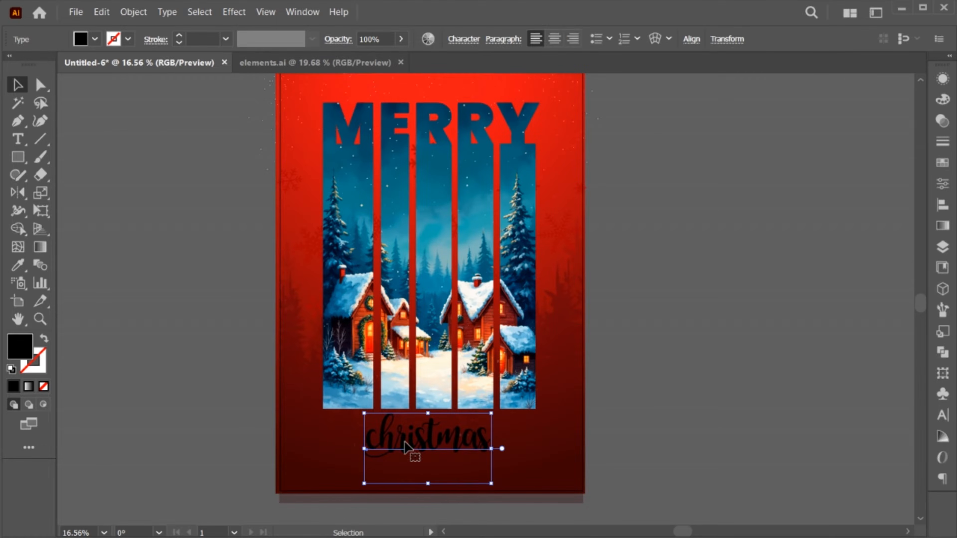
drag(405, 447, 402, 423)
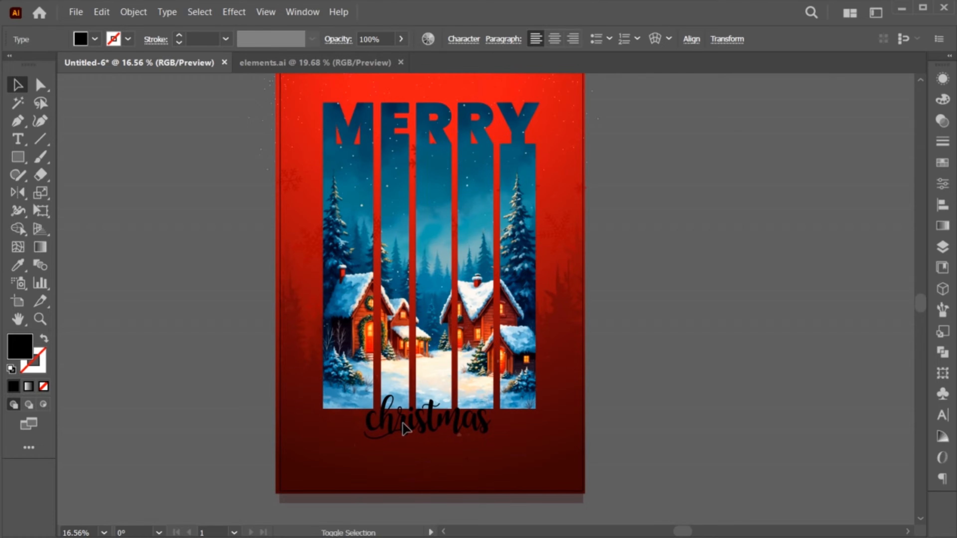
Step: Add a new fill to the appearance of the "christmas" text
click(940, 79)
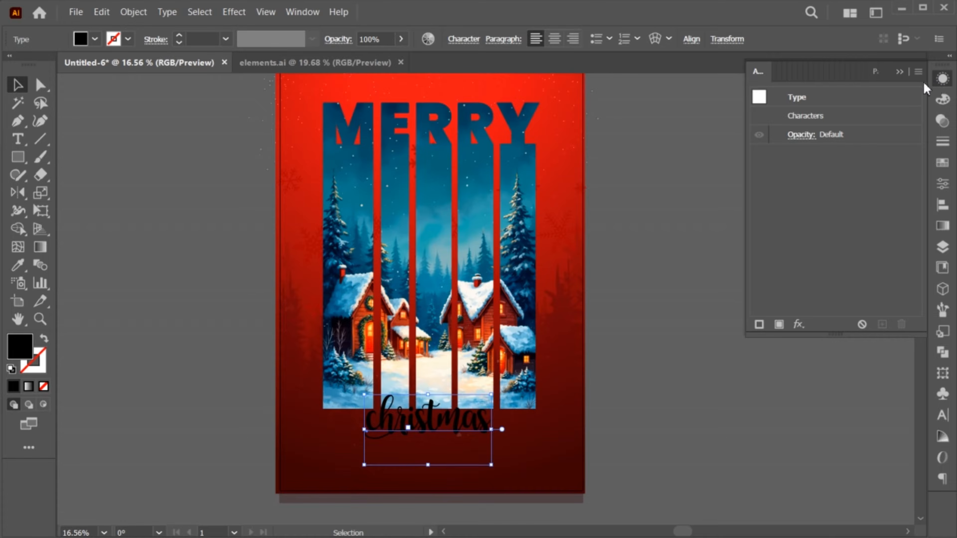
click(302, 11)
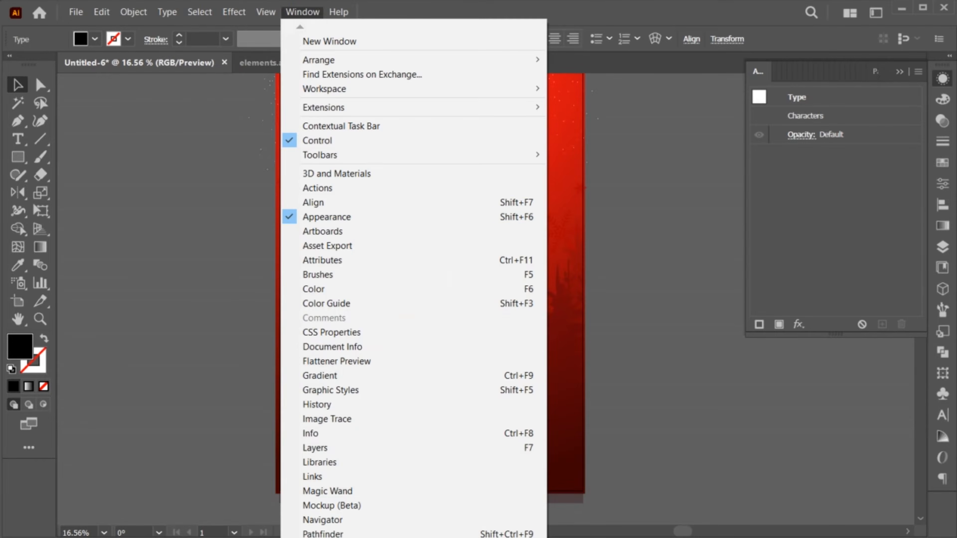
click(304, 13)
click(779, 324)
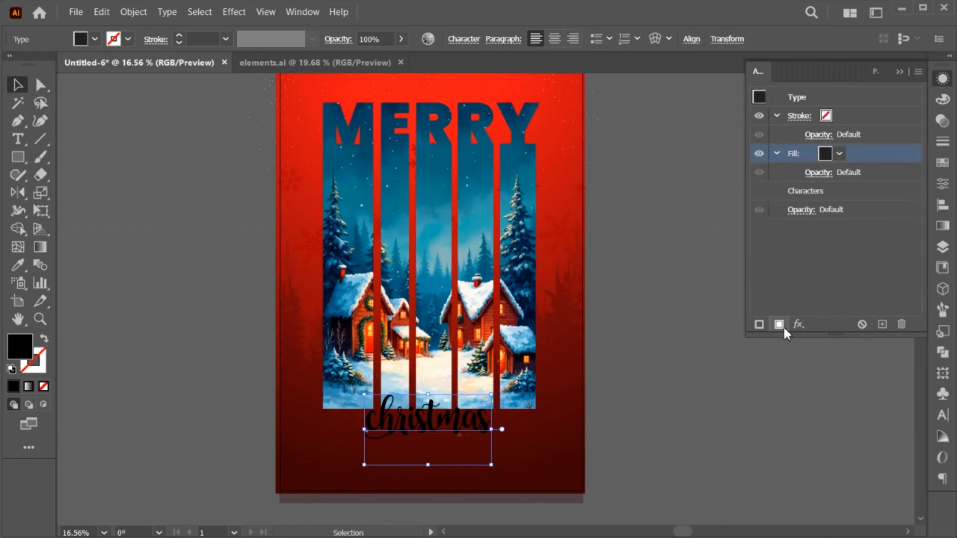
Step: Apply the Gold gradient from the Metals swatch library to the new fill of the "christmas" text
click(839, 155)
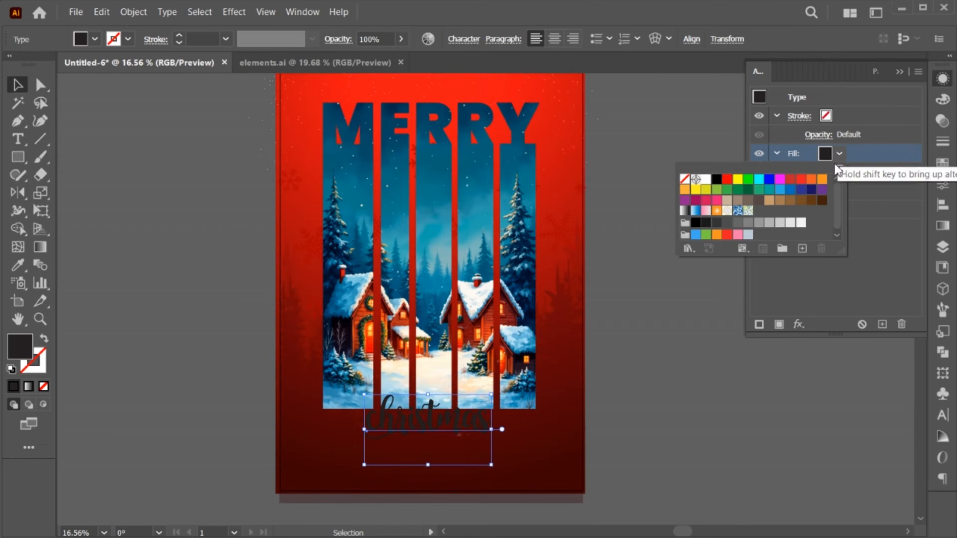
click(688, 249)
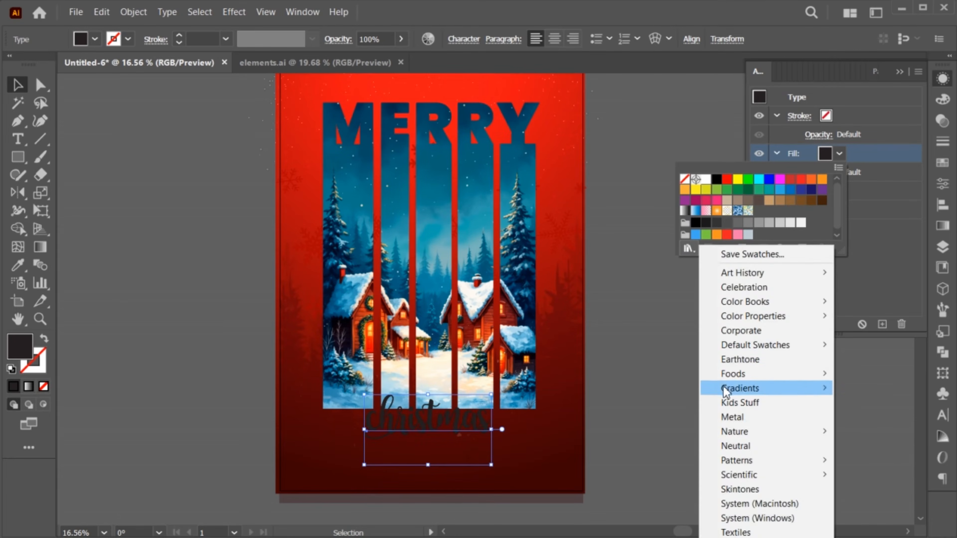
mouse_move(762, 390)
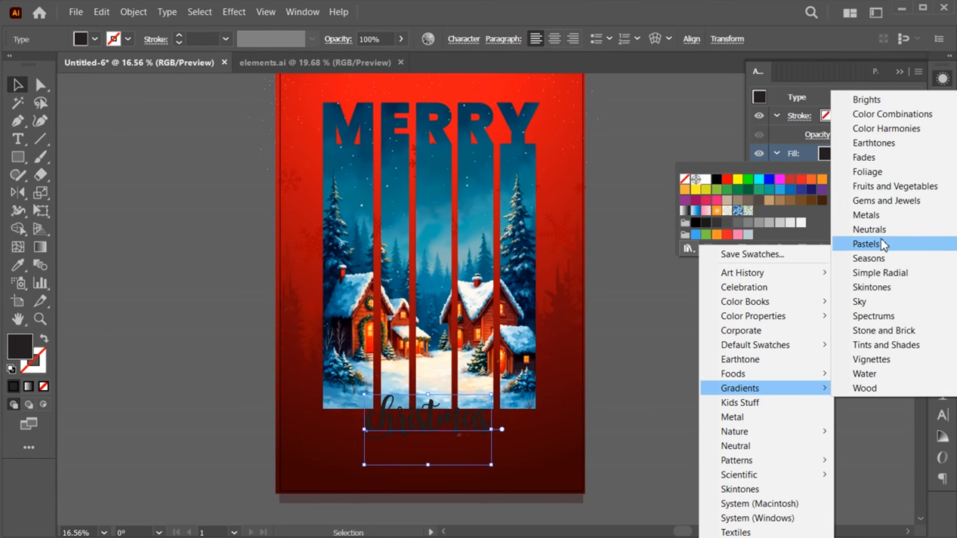
click(892, 217)
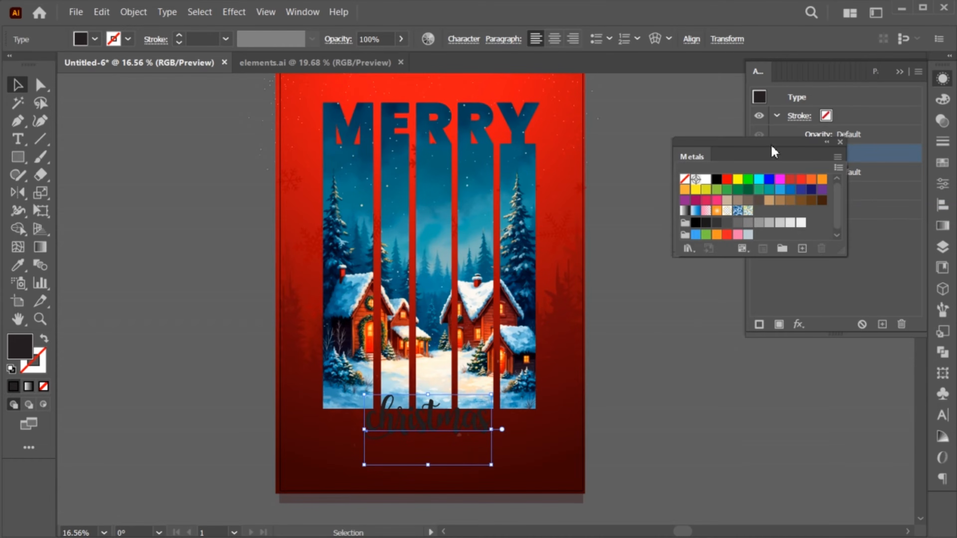
drag(740, 165, 716, 230)
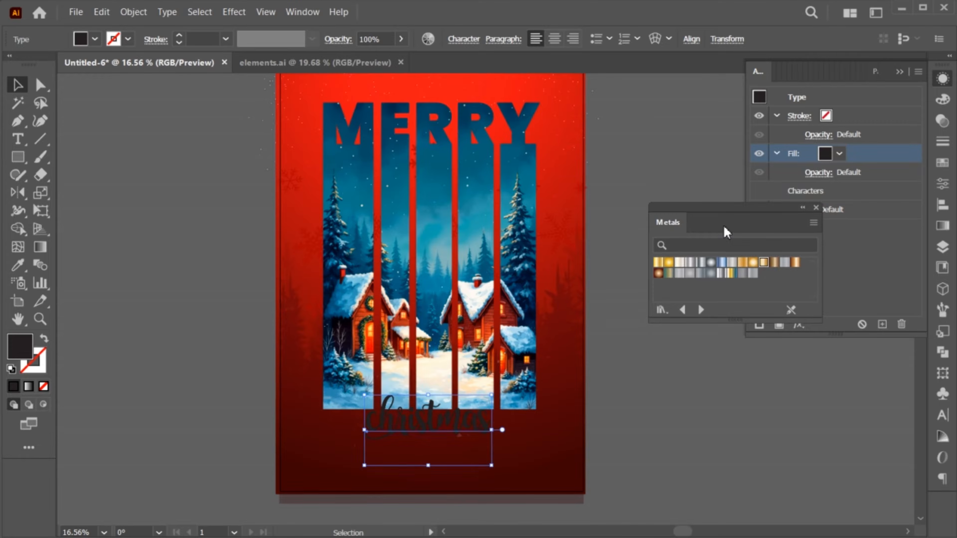
click(658, 262)
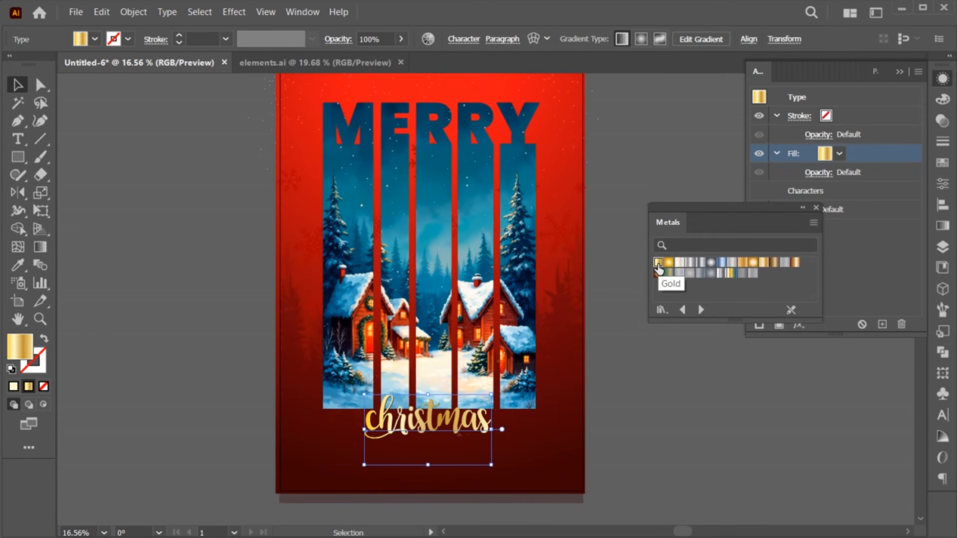
drag(756, 217, 697, 162)
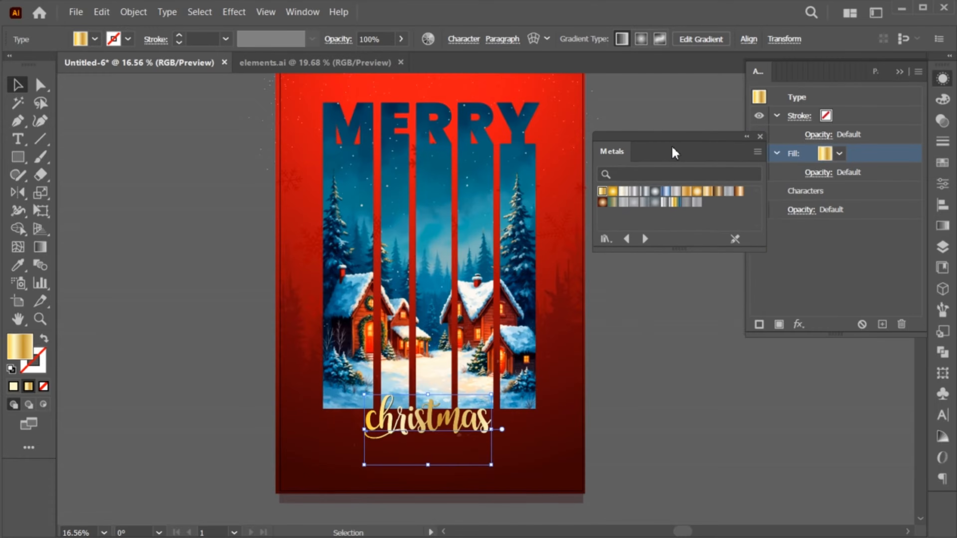
Step: Add a 1 pt stroke to the "christmas" text and color it with the Polished Brass gradient
click(759, 325)
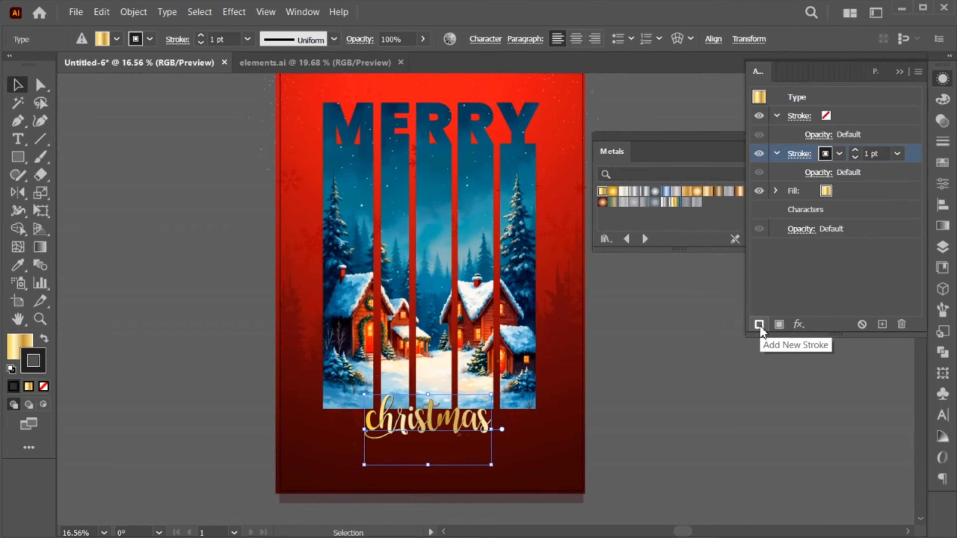
click(840, 153)
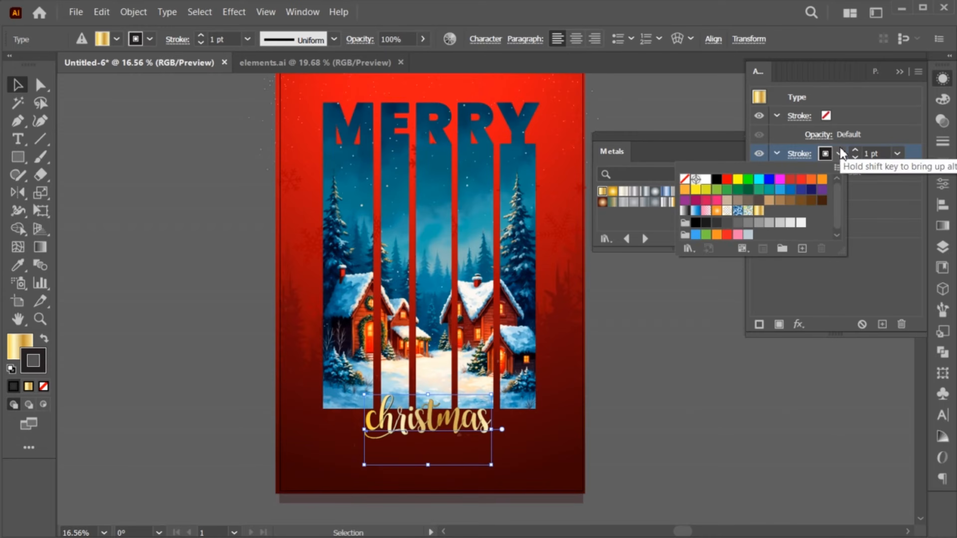
click(699, 147)
drag(709, 147, 706, 146)
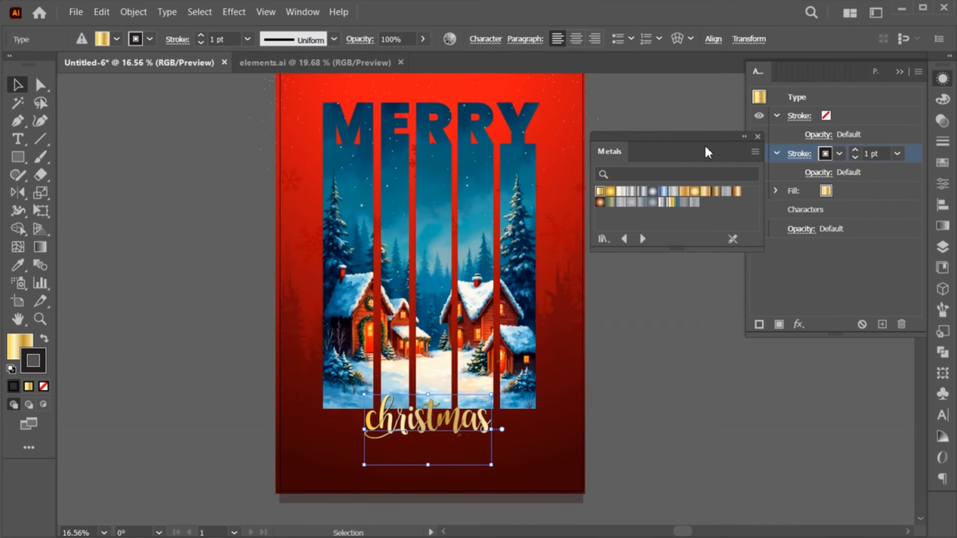
click(705, 192)
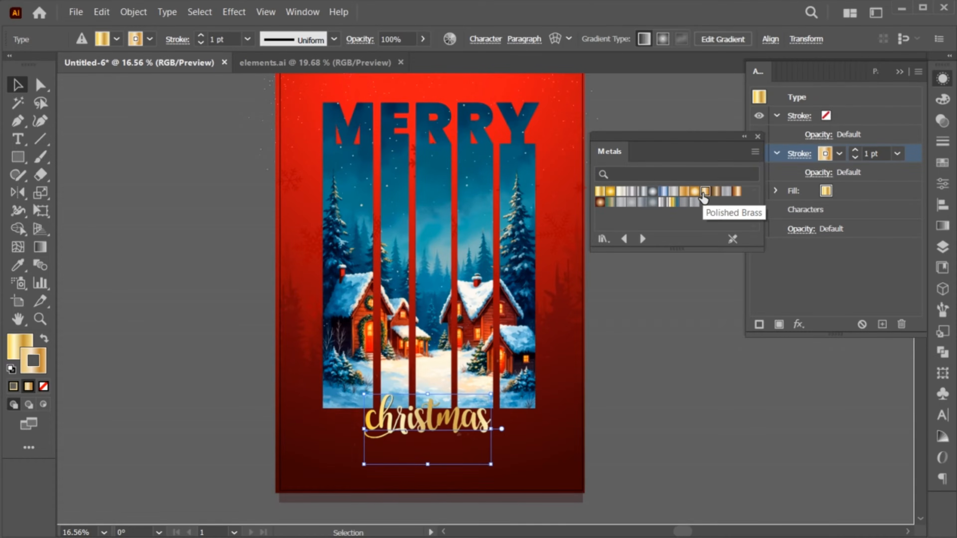
key(ctrl+alt+slash)
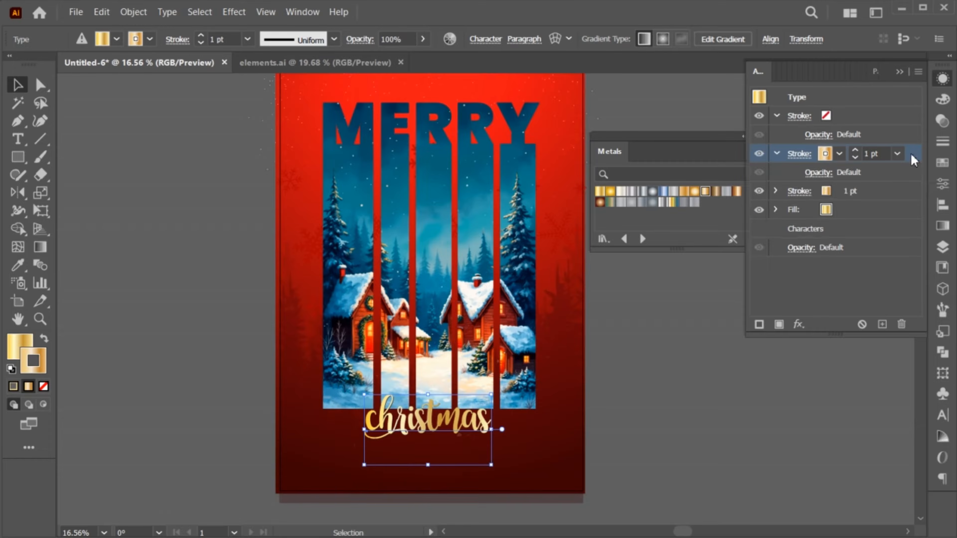
key(ctrl+z)
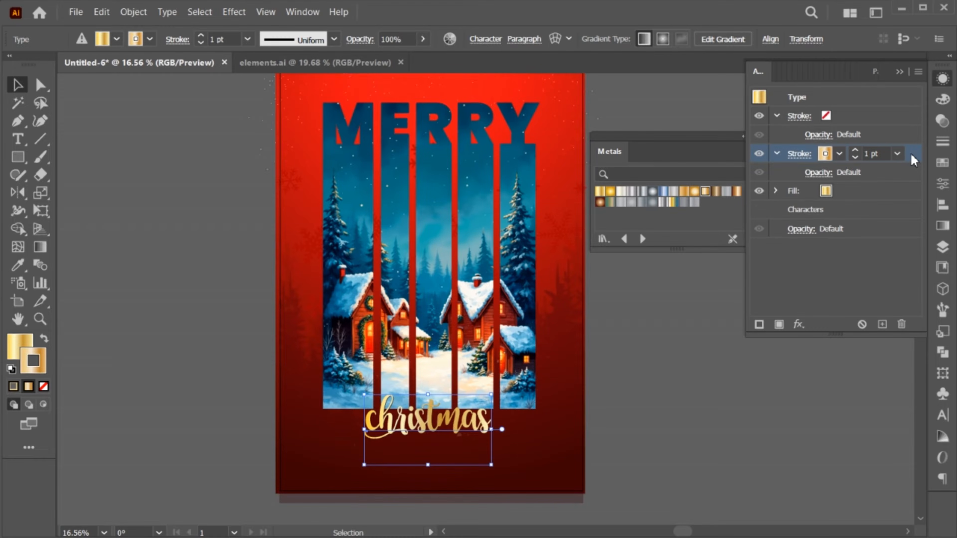
Step: Add another fill to the "christmas" text, place it below Characters in the appearance stack, and color it red
click(779, 325)
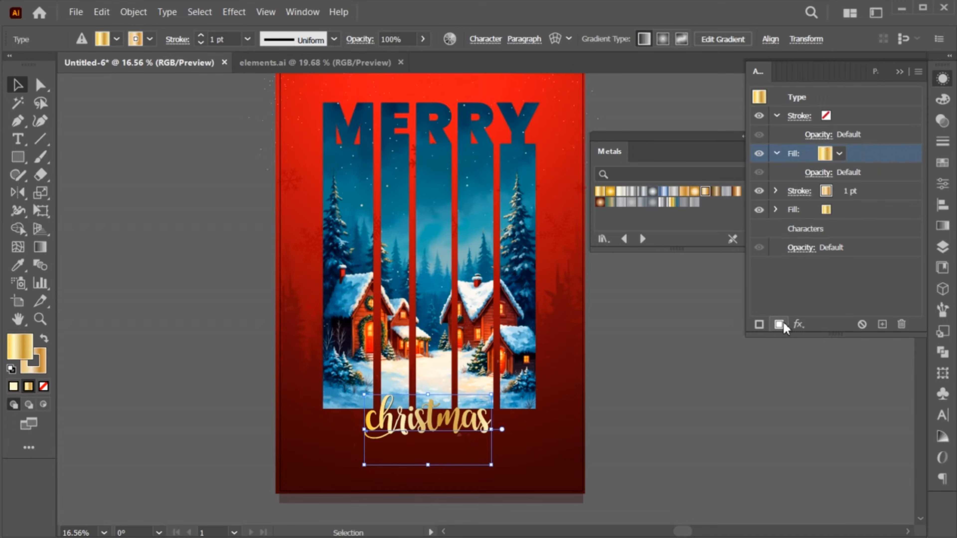
drag(861, 158, 852, 234)
click(837, 229)
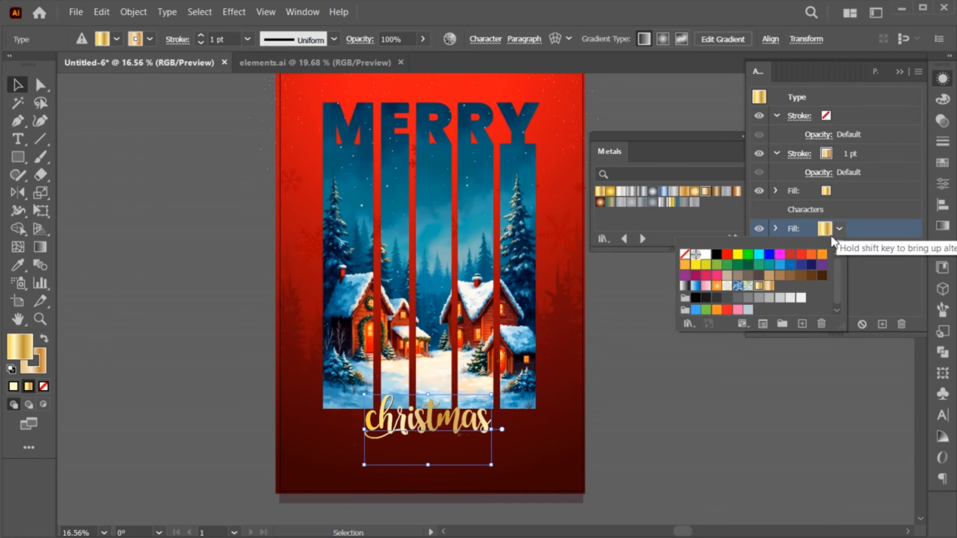
click(790, 255)
click(866, 223)
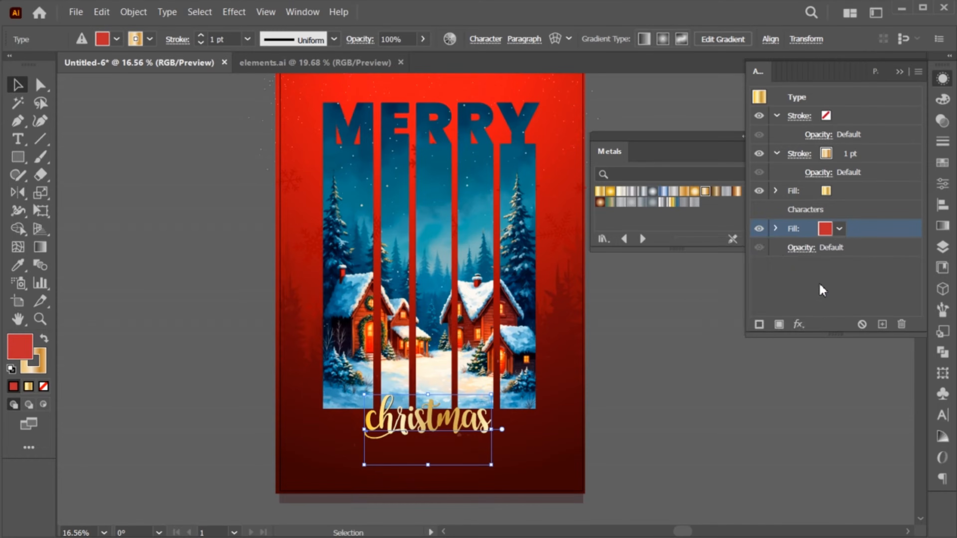
Step: Add a Transform effect to the red fill with a horizontal move of 7 px
click(798, 324)
mouse_move(823, 61)
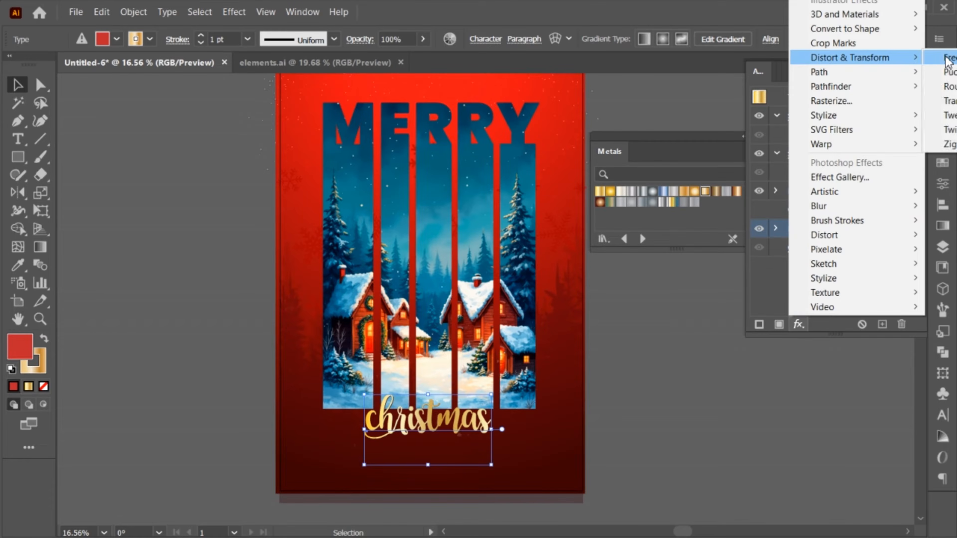
click(949, 102)
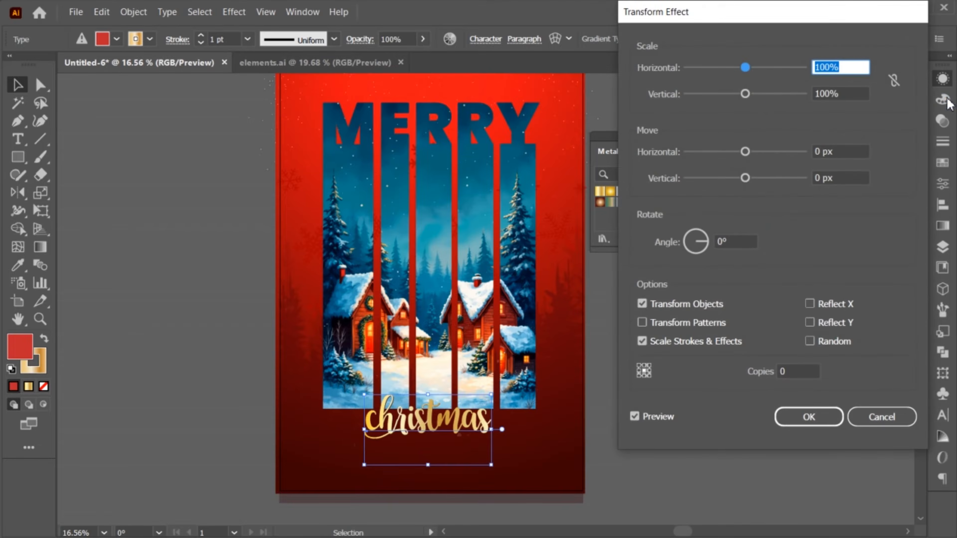
click(837, 151)
key(Up)
key(Up)
key(Up)
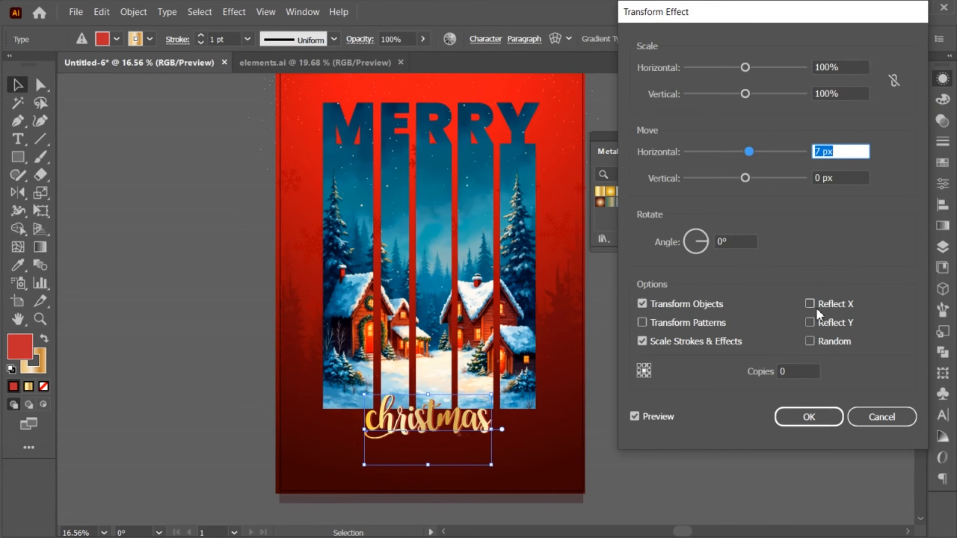
Step: Set the Transform effect to 2 copies, reduce its horizontal move slightly, and apply it
click(806, 370)
key(Up)
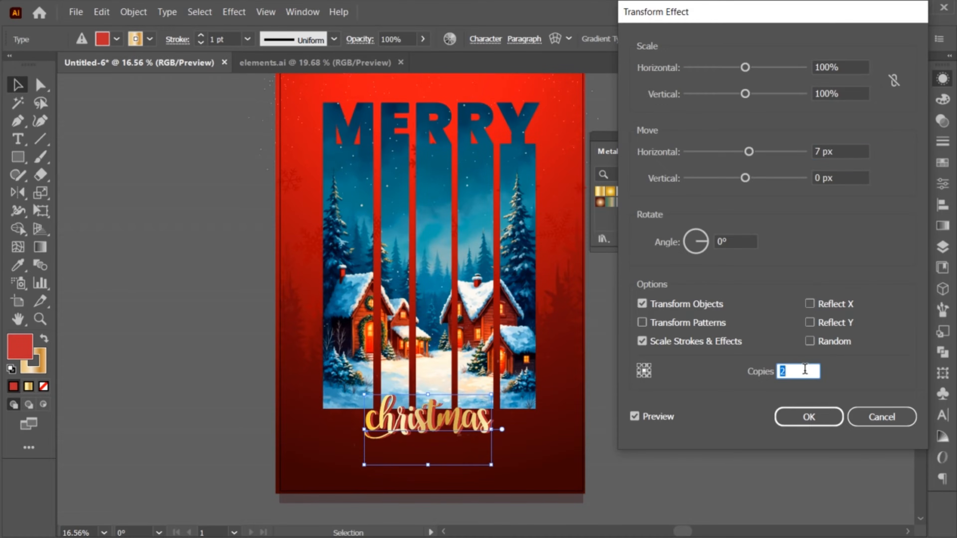
click(843, 148)
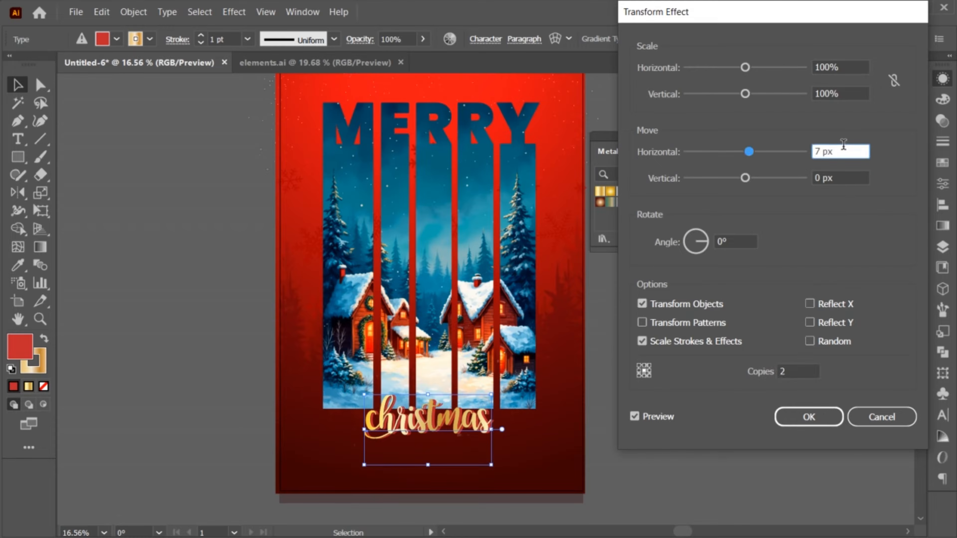
key(Down)
click(792, 420)
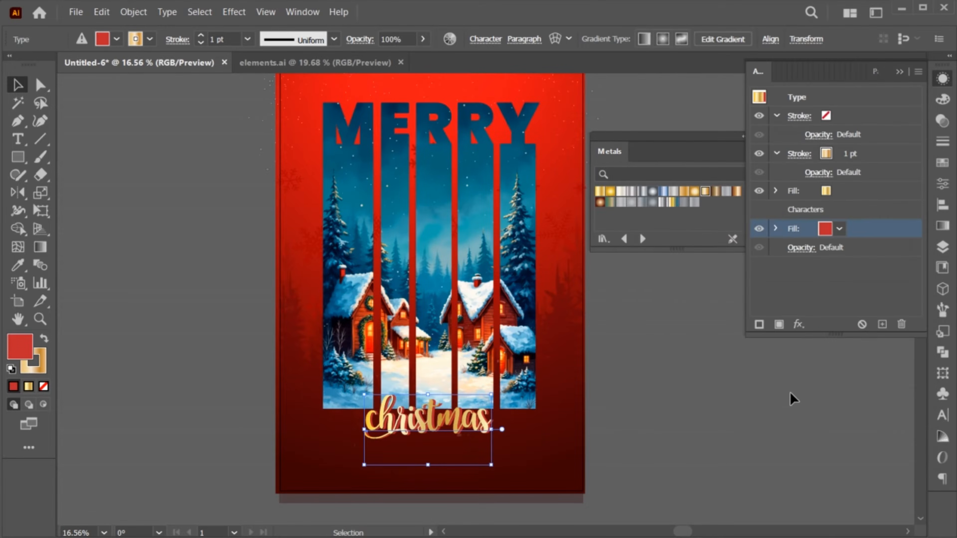
Step: Close the Metals swatch library and the appearance settings, and deselect the "christmas" text
click(721, 151)
click(757, 137)
click(903, 70)
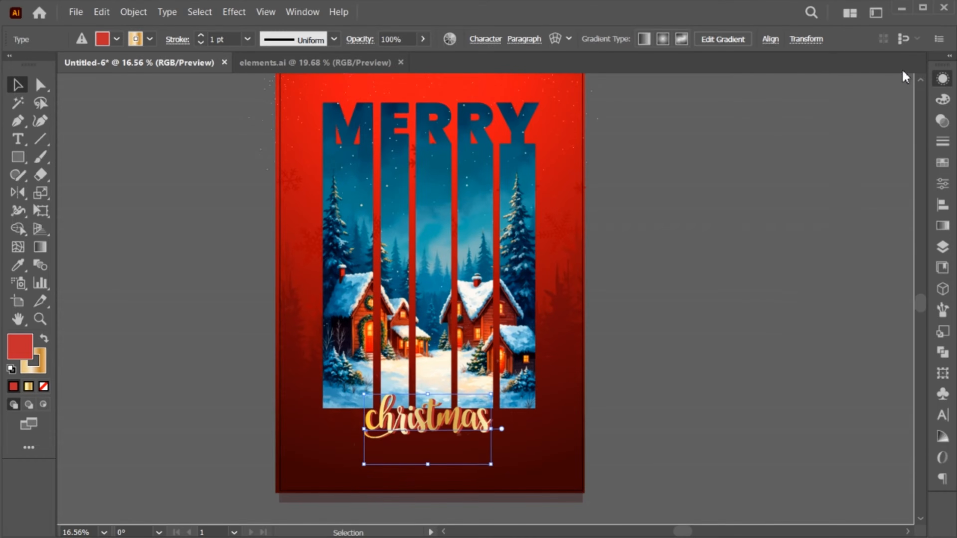
click(603, 426)
Step: Add the text "25TH DECEMBER" over the village artwork
scroll(603, 426, up, 3)
key(t)
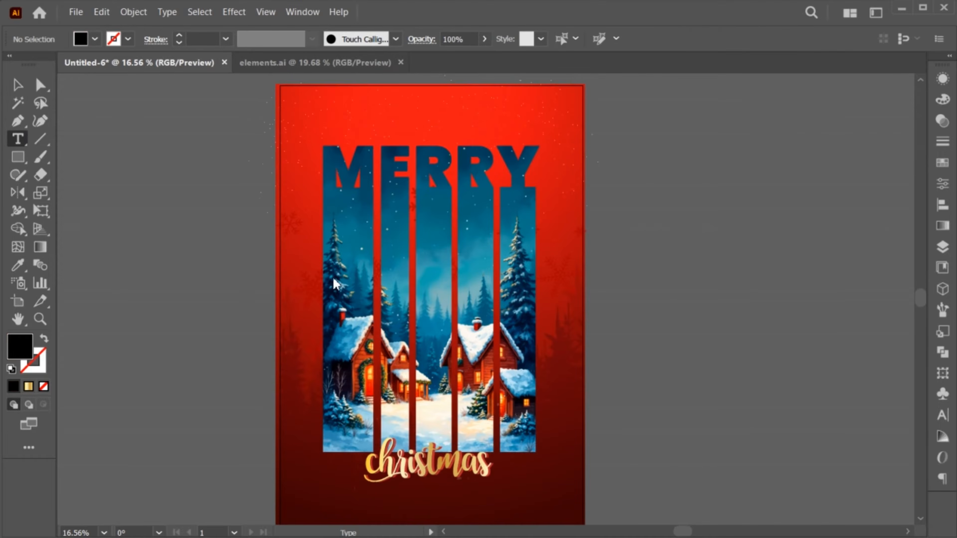
click(370, 267)
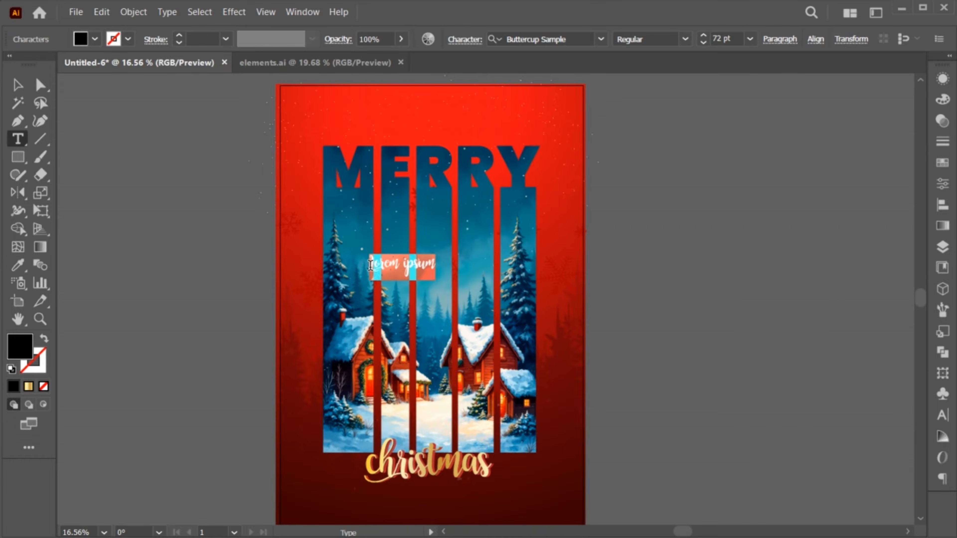
key(BackSpace)
text(25TH DECE)
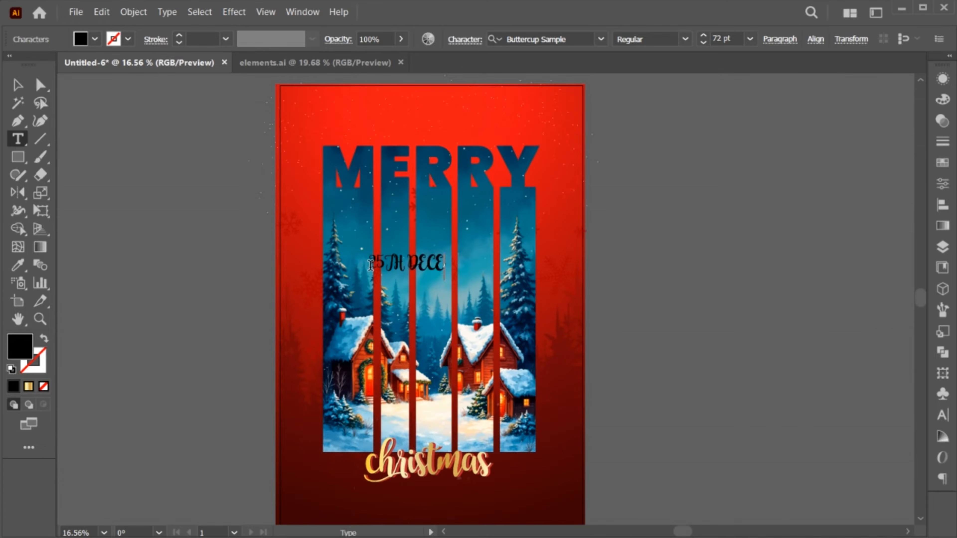
text(MBER)
Step: Set the font of the whole "25TH DECEMBER" text to Poppins Light
key(ctrl+a)
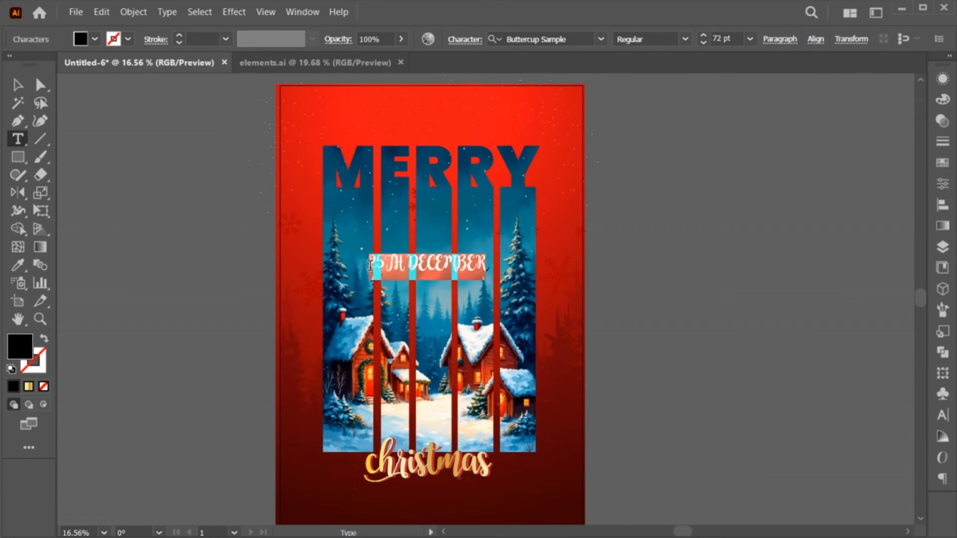
click(168, 12)
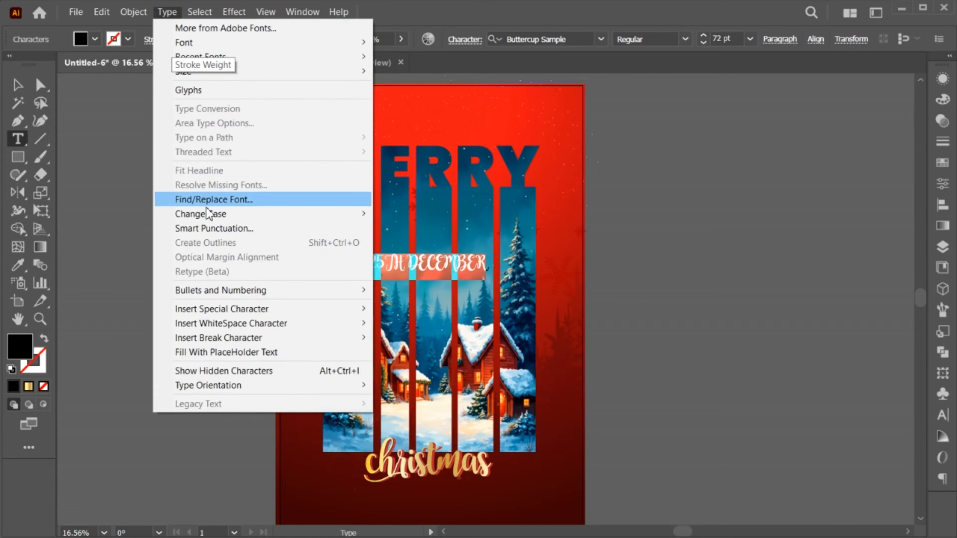
mouse_move(323, 217)
click(391, 214)
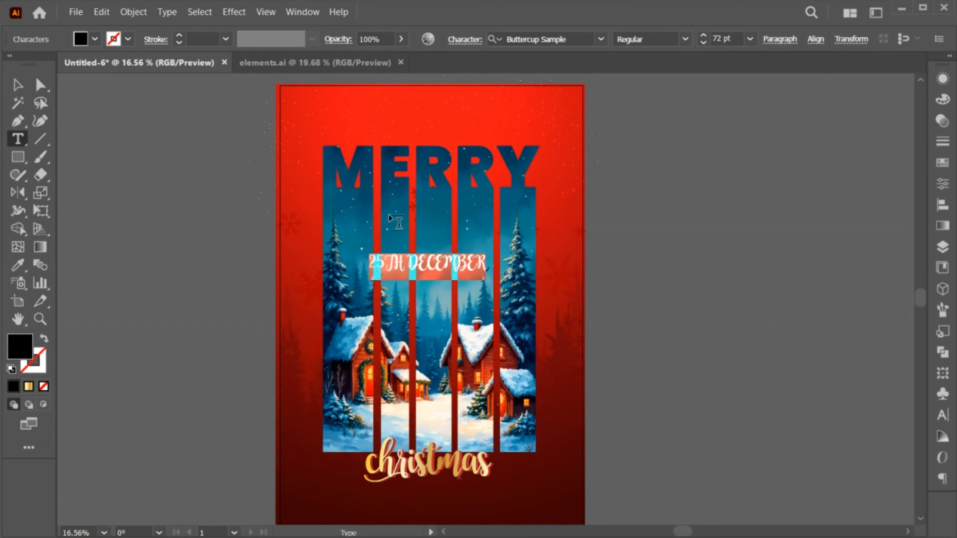
click(572, 39)
text(P)
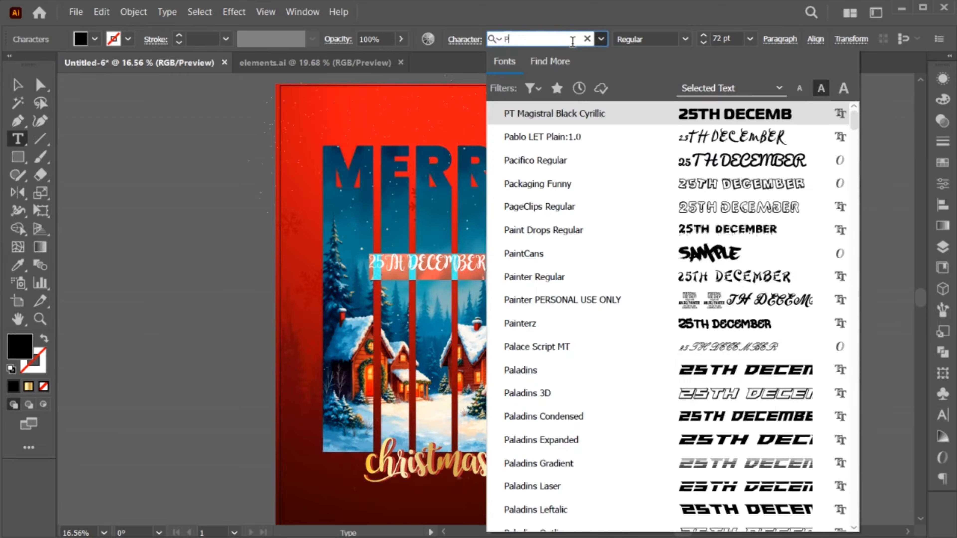
text(OPPINS)
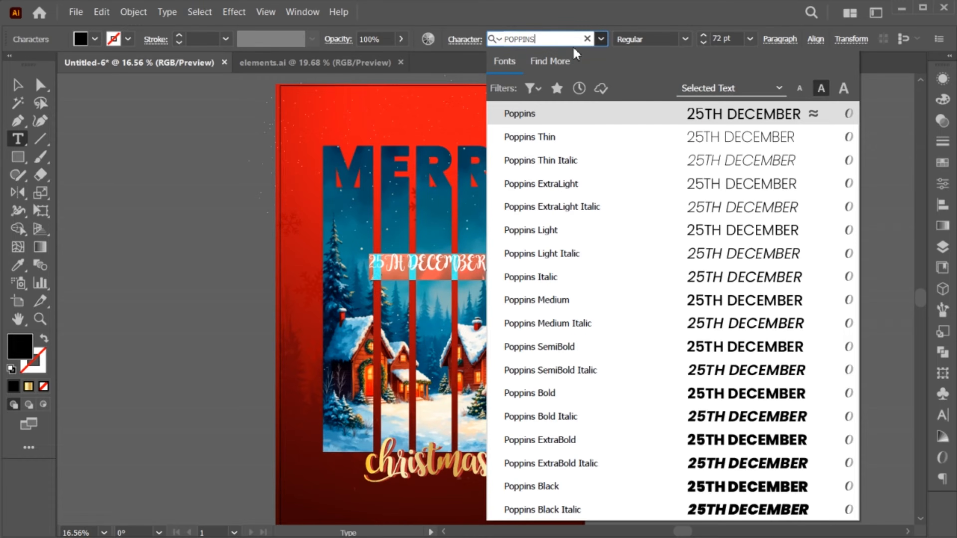
click(595, 229)
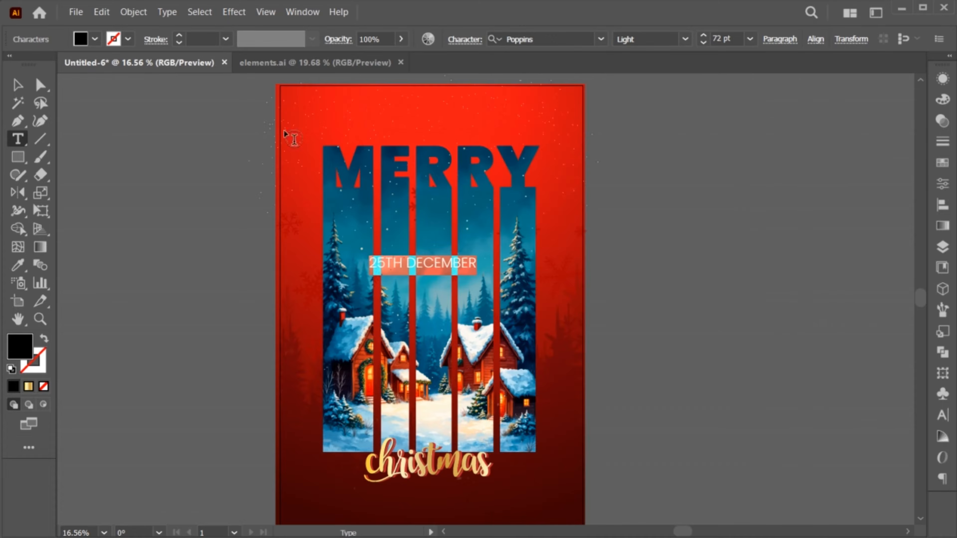
Step: Move the "25TH DECEMBER" text just above the MERRY lettering and set its fill color to eaeaea
click(17, 85)
drag(382, 260, 380, 131)
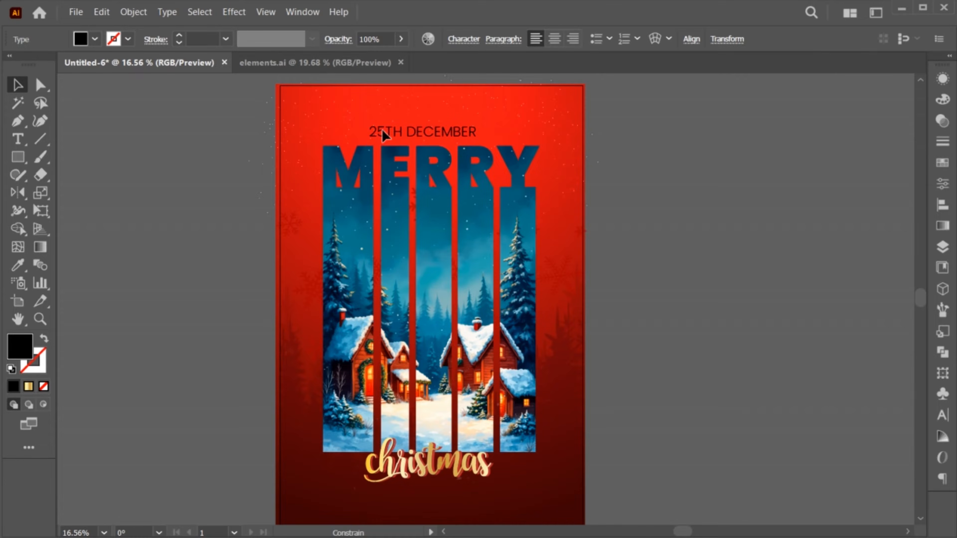
double_click(24, 343)
text(eaeaea)
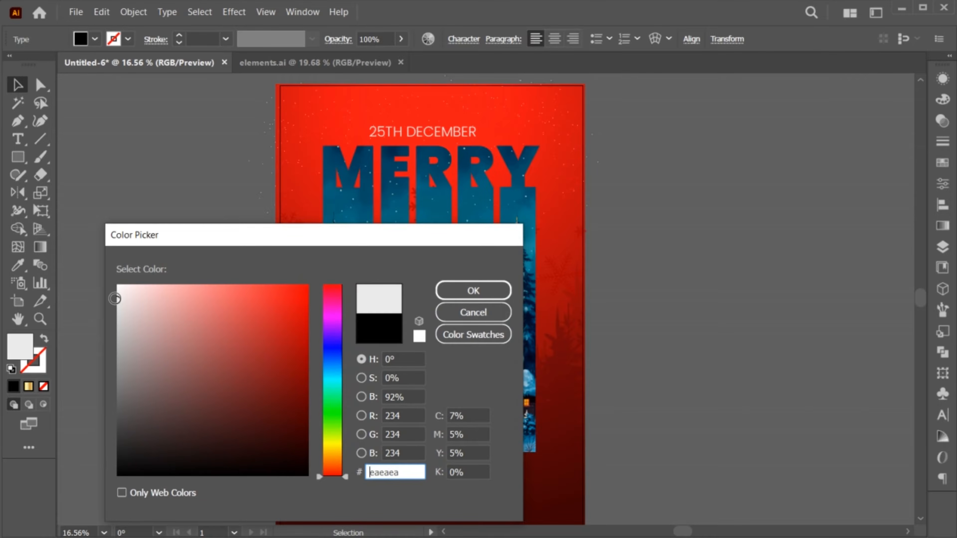
click(473, 294)
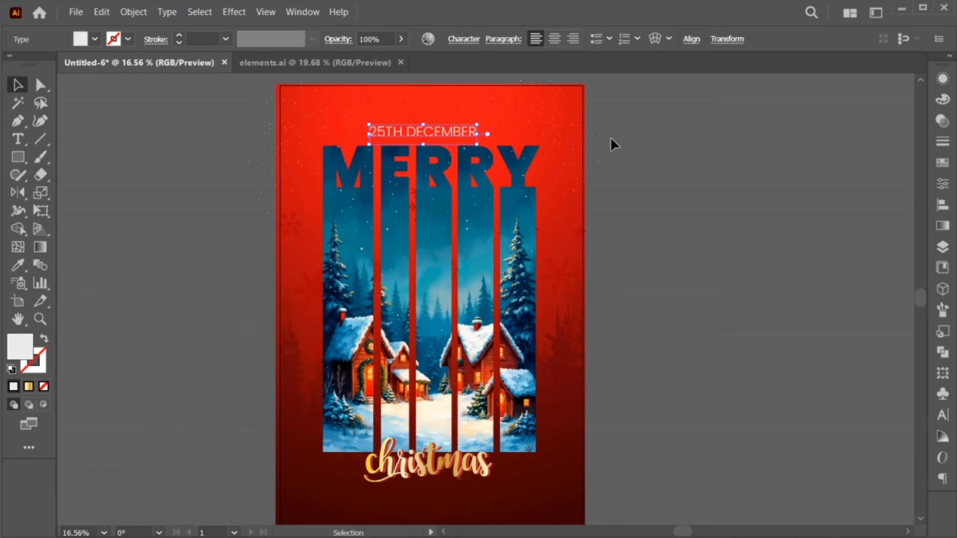
Step: Center the "25TH DECEMBER" text horizontally on the artboard
click(688, 44)
click(559, 81)
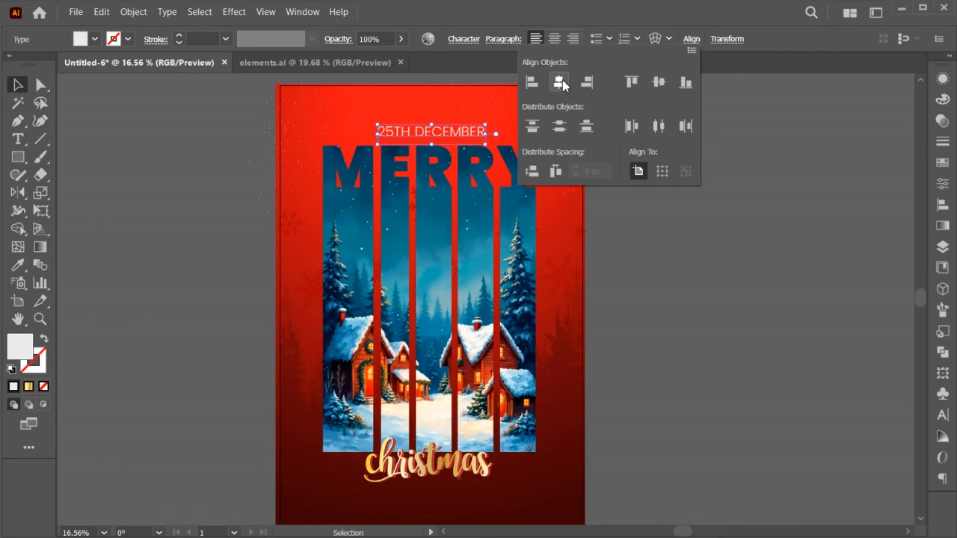
click(691, 41)
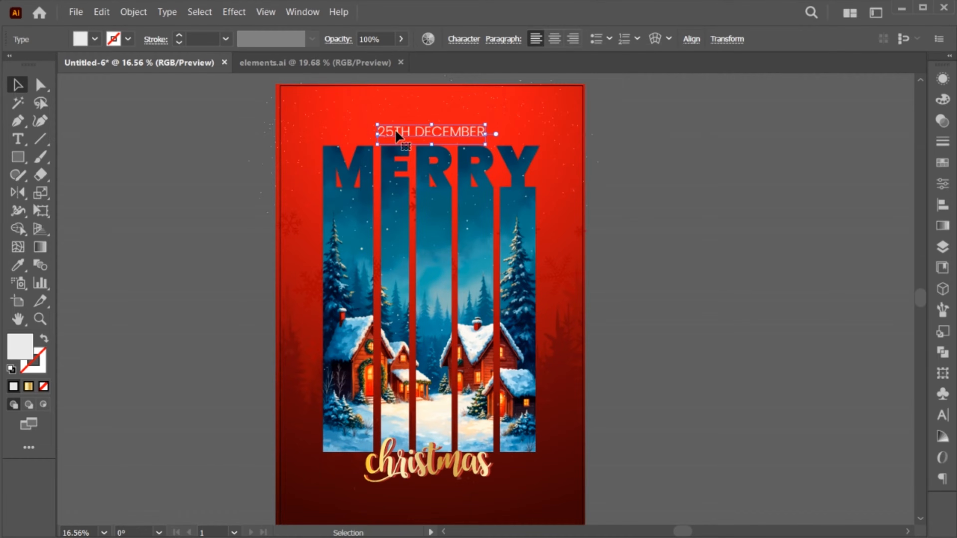
Step: Format the "TH" in "25TH DECEMBER" as superscript
double_click(396, 132)
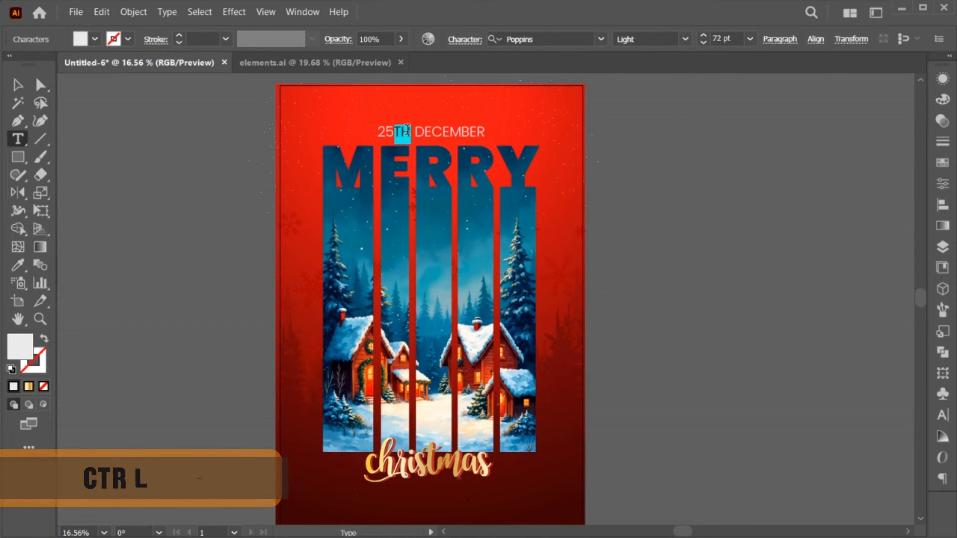
key(ctrl+t)
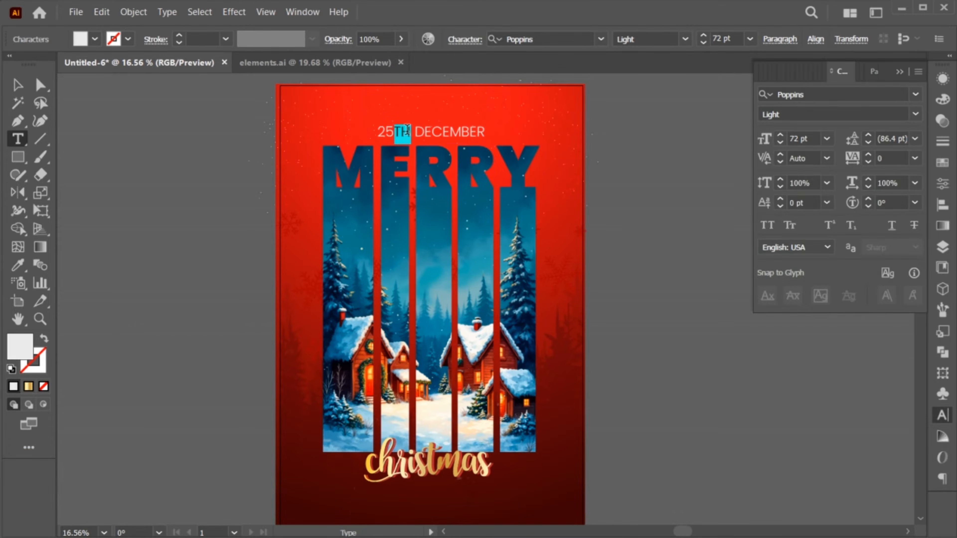
click(829, 225)
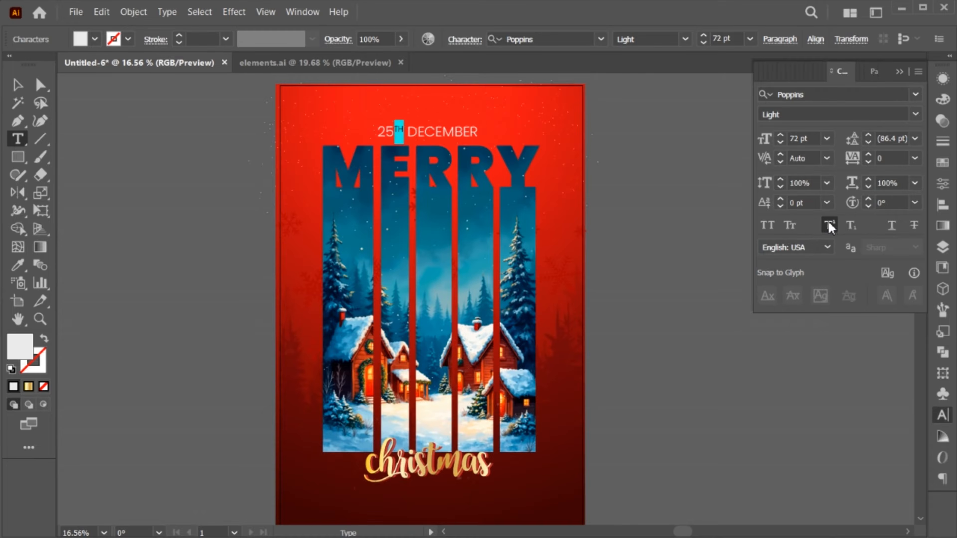
click(899, 72)
key(Escape)
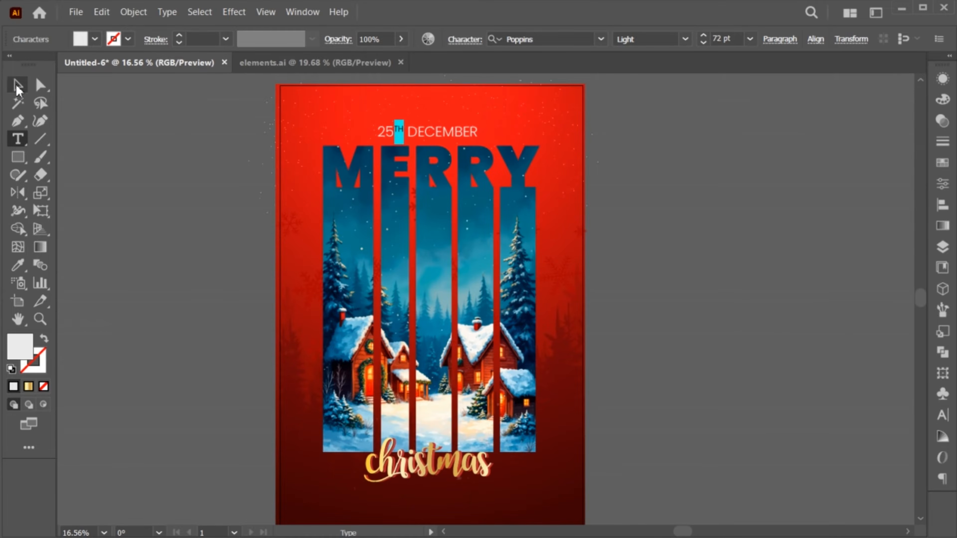
Step: Duplicate the date text and place the copy below the "christmas" title near the poster's lower edge
scroll(409, 244, down, 2)
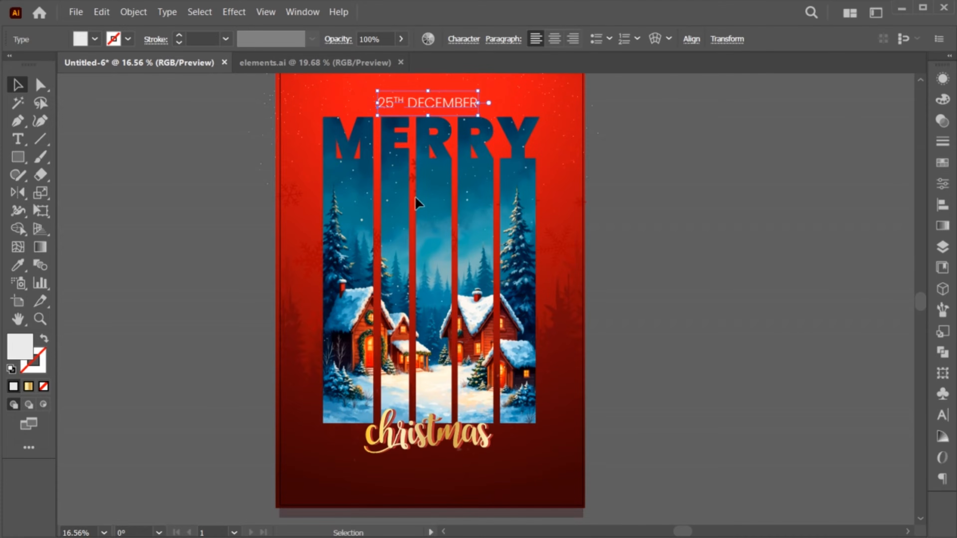
drag(413, 105, 415, 495)
scroll(412, 496, down, 3)
click(408, 443)
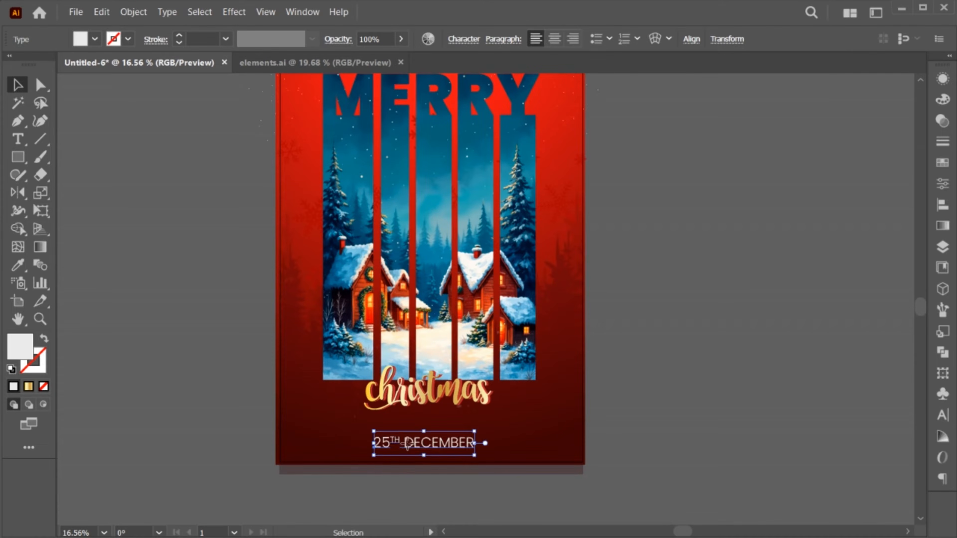
Step: Replace the copied text with "MAY YOUR CHRISTMAS SPARKLE WITH MOMENTS" and, on a second line, "OF LOVE, LAUGHTER AND DOOGWILL"
double_click(408, 443)
key(ctrl+a)
text(MAY YOUR CHR)
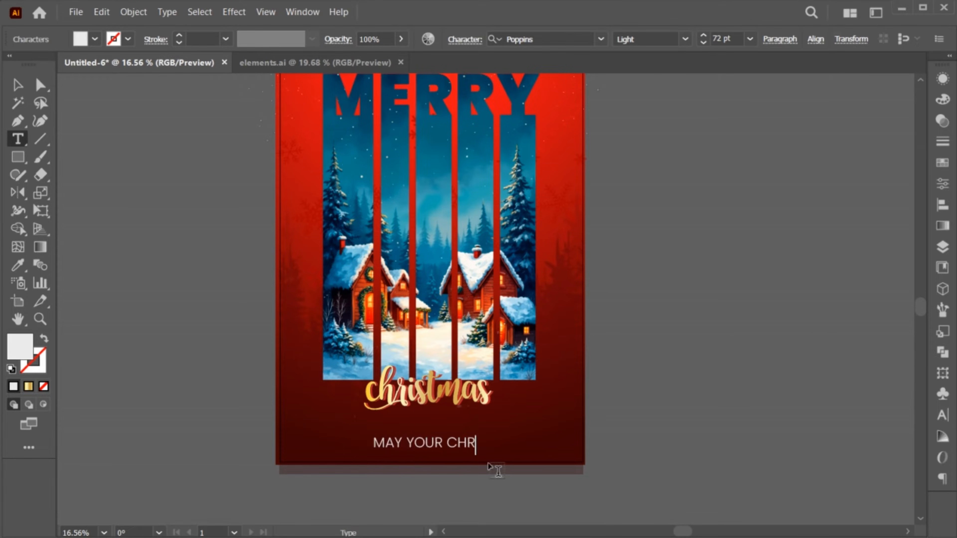
text(ISTMAS SPARKLE WITH MOMENTS)
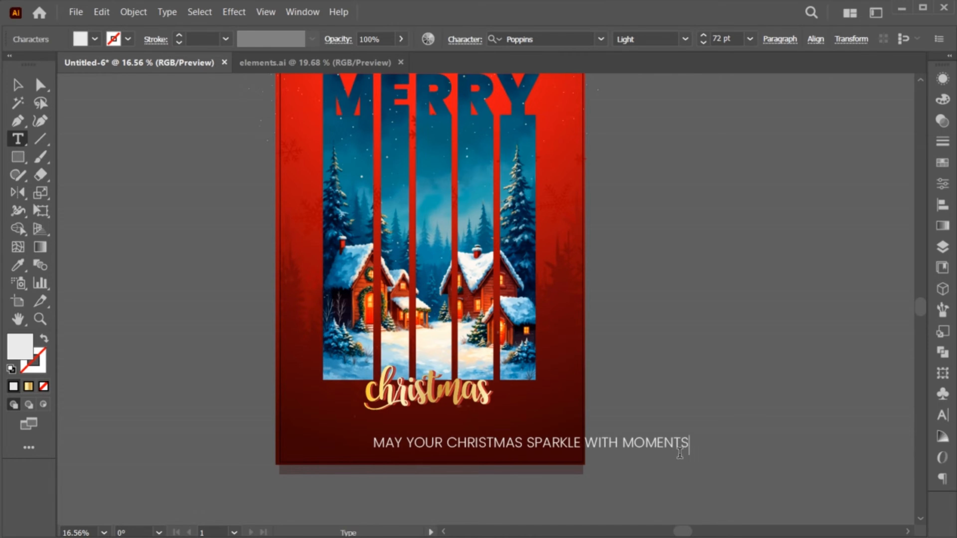
key(Return)
text(OF LOVE, LAUGHTER AND DOOGWILL)
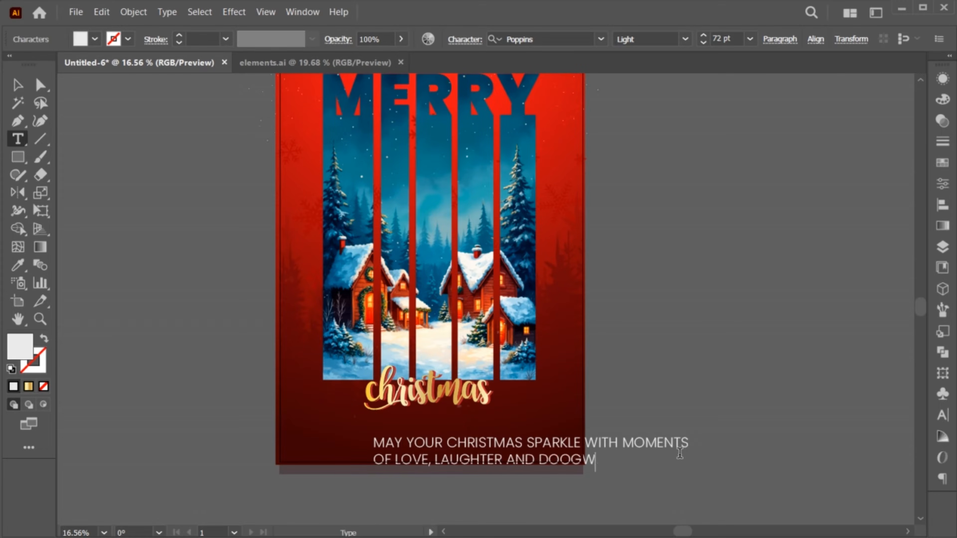
Step: Center-align both lines of the greeting paragraph
triple_click(418, 443)
triple_click(405, 442)
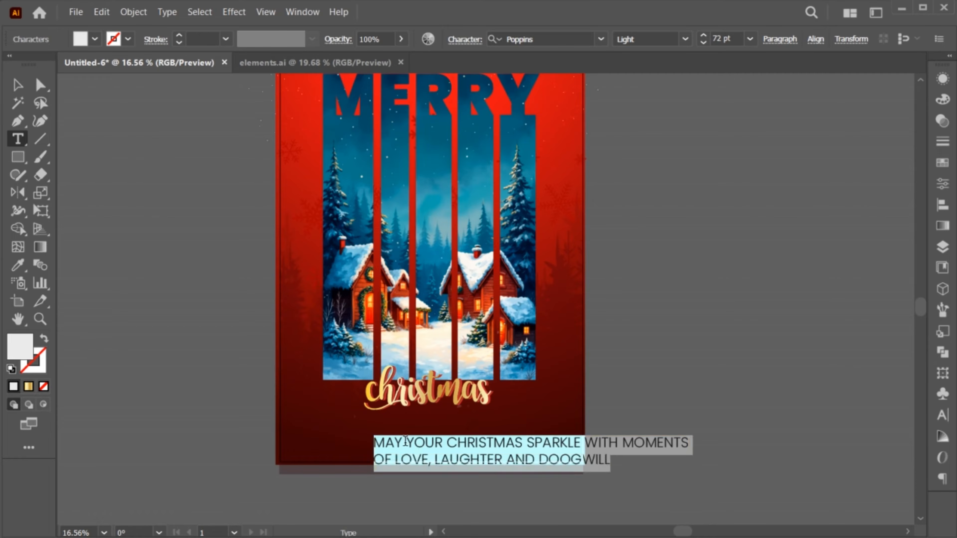
click(779, 39)
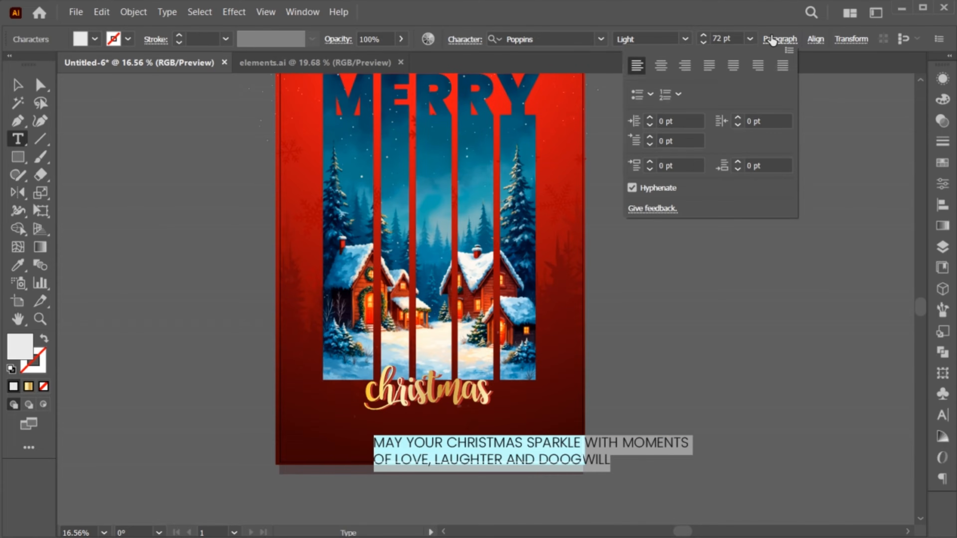
click(661, 66)
click(776, 39)
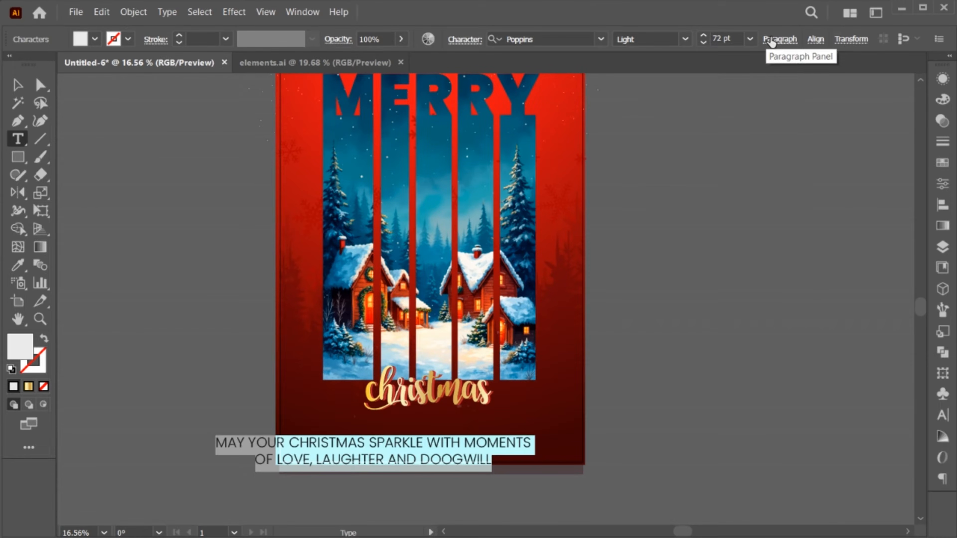
click(18, 86)
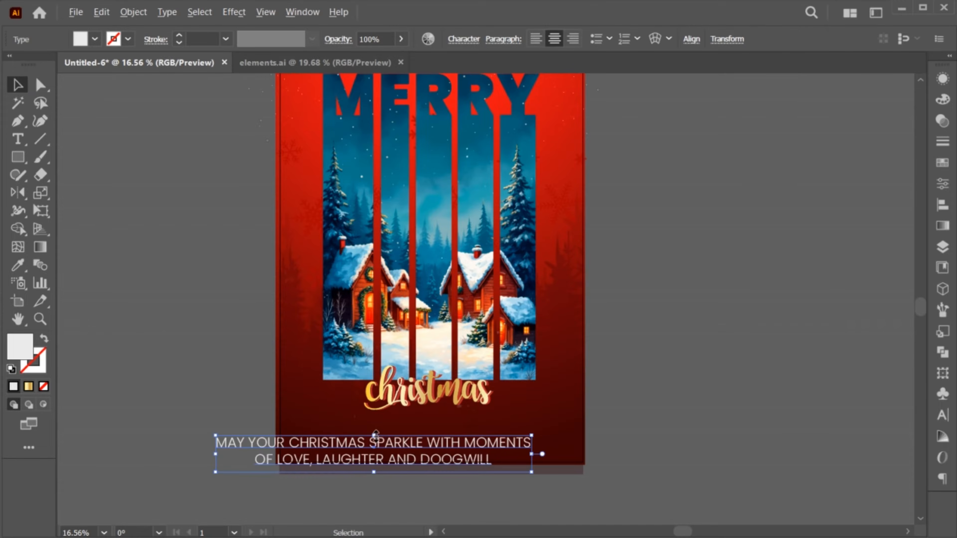
Step: Scale down the greeting to fit below "christmas", center it horizontally on the artboard, and nudge it slightly upward
drag(376, 435, 415, 437)
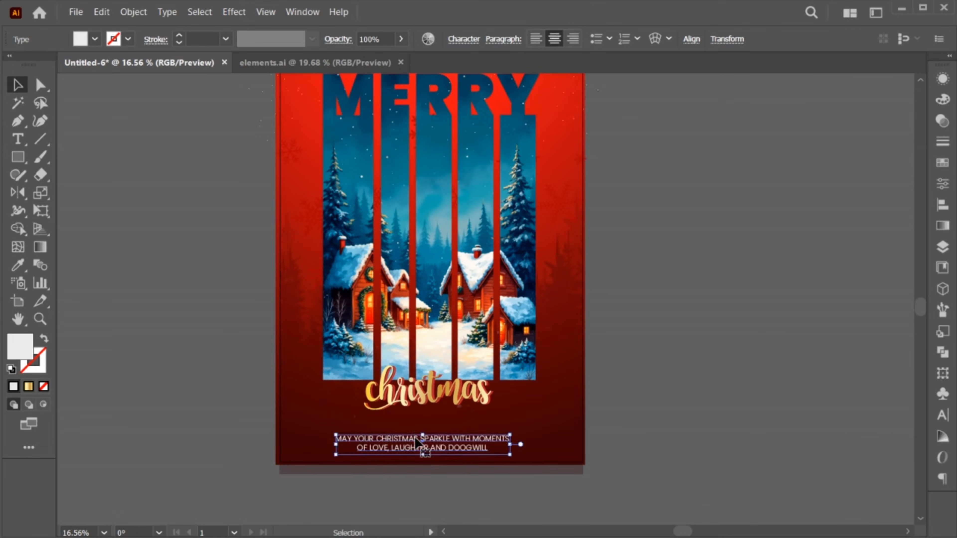
click(691, 39)
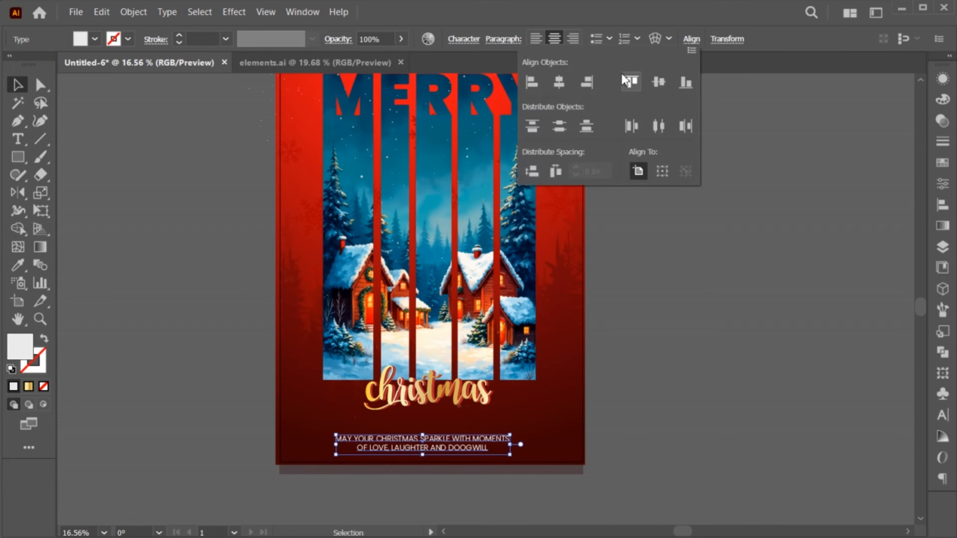
click(557, 80)
click(691, 39)
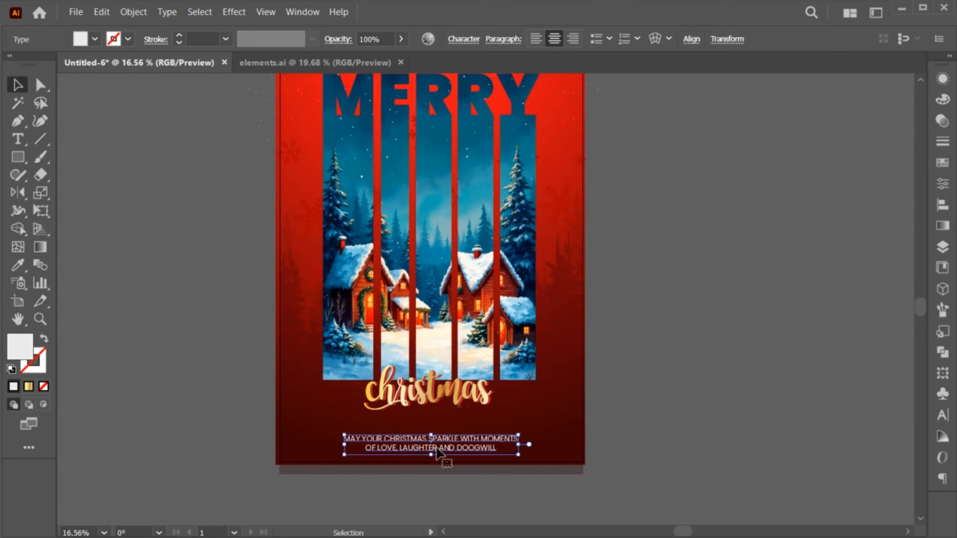
drag(422, 438, 419, 435)
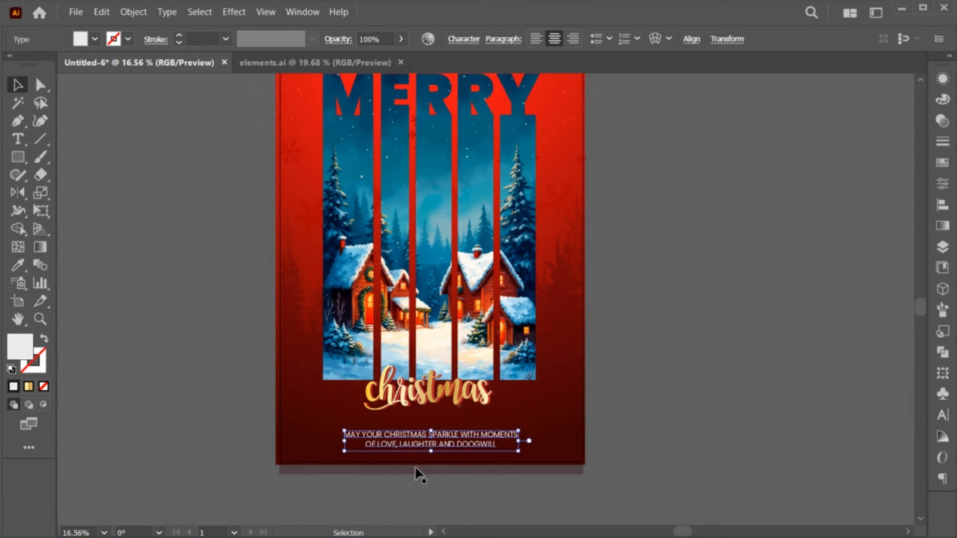
click(414, 482)
Step: Draw a horizontal line about as wide as the MERRY artwork between "christmas" and the greeting, and center it on the artboard
scroll(414, 484, up, 1)
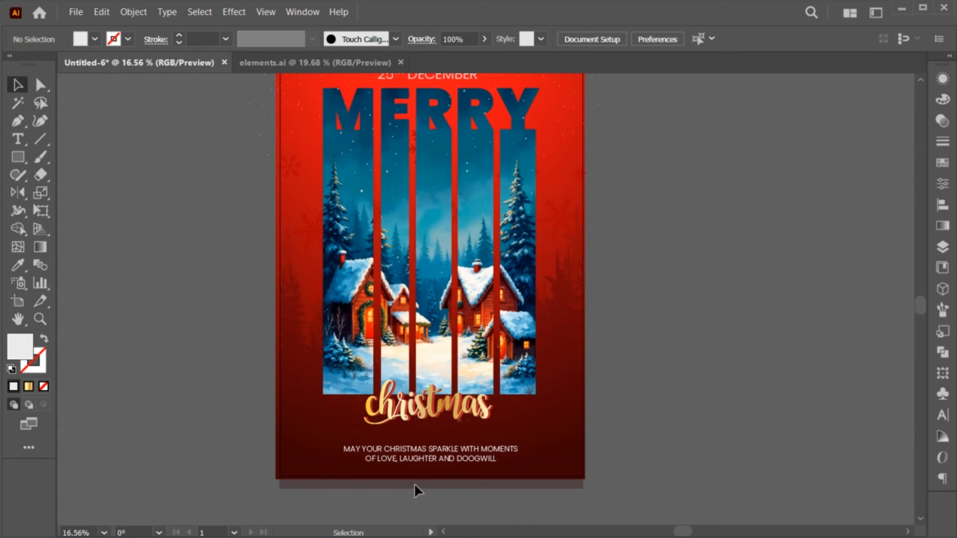
click(45, 140)
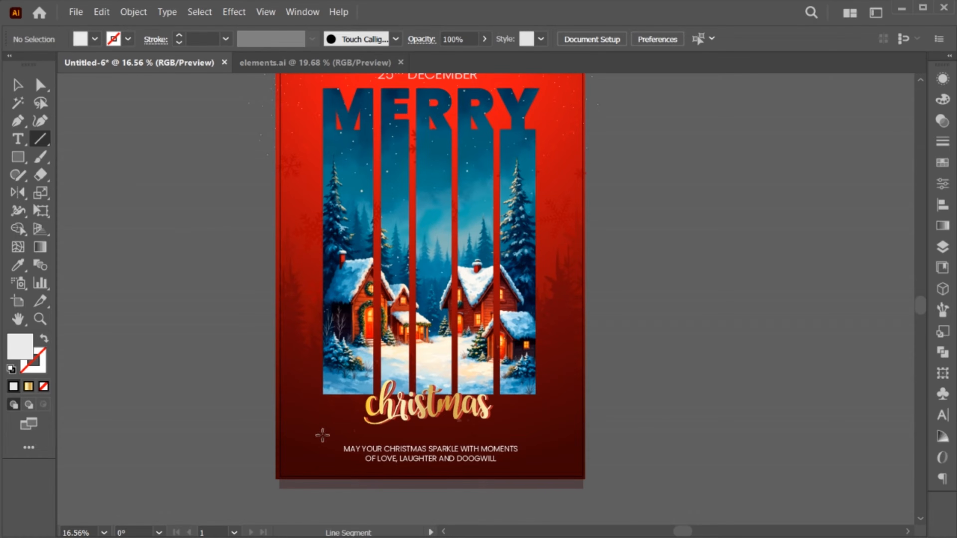
drag(322, 435, 534, 436)
key(v)
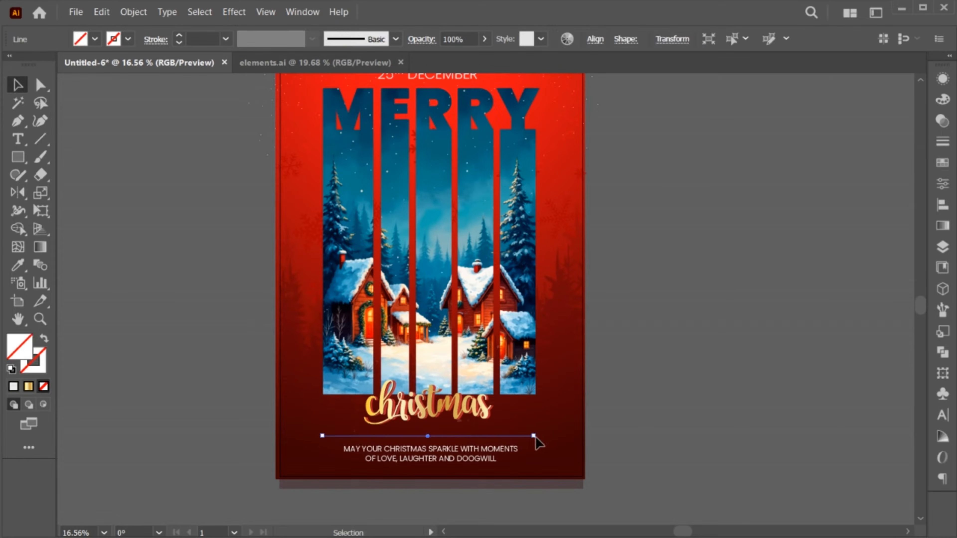
click(595, 39)
click(463, 82)
Step: Give the divider line between "christmas" and the greeting a light grey stroke
double_click(39, 353)
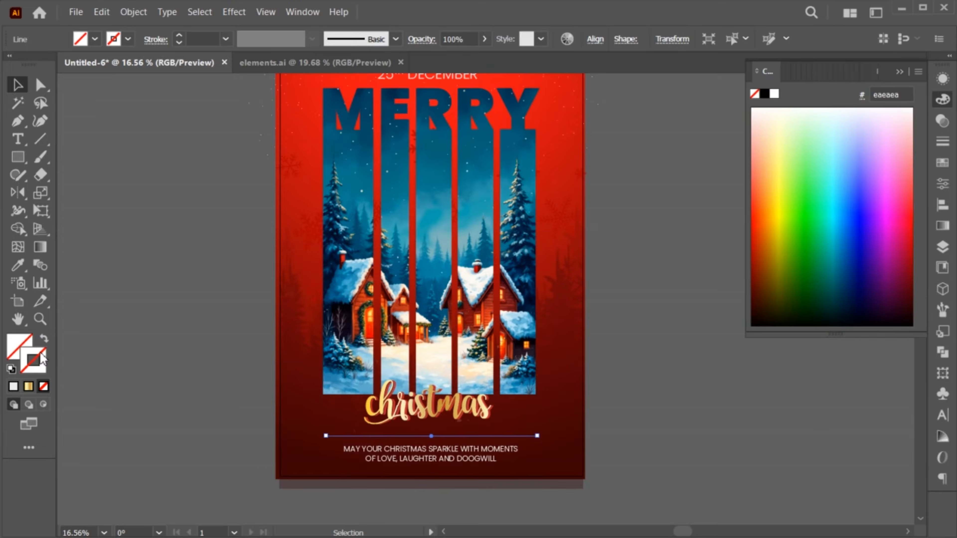
drag(117, 307, 113, 316)
click(508, 292)
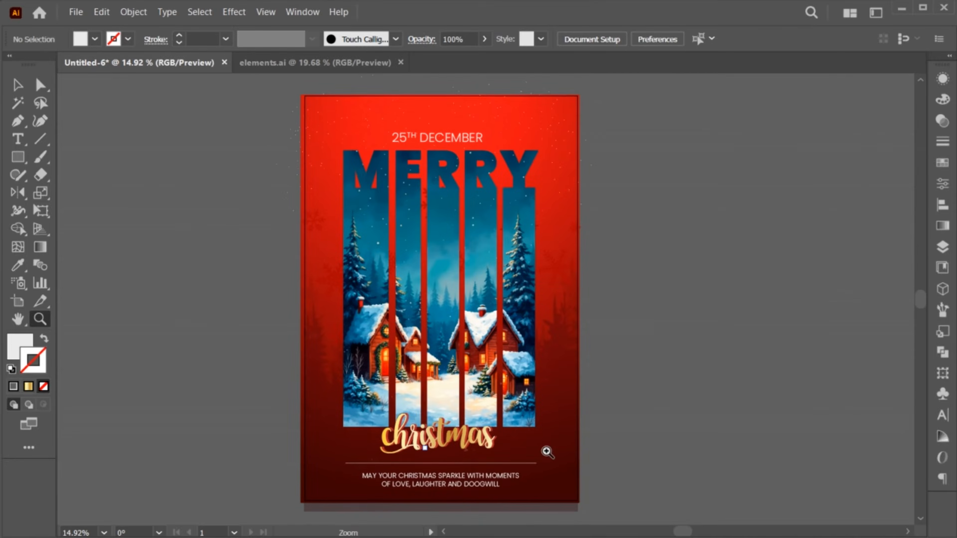
drag(547, 453, 547, 448)
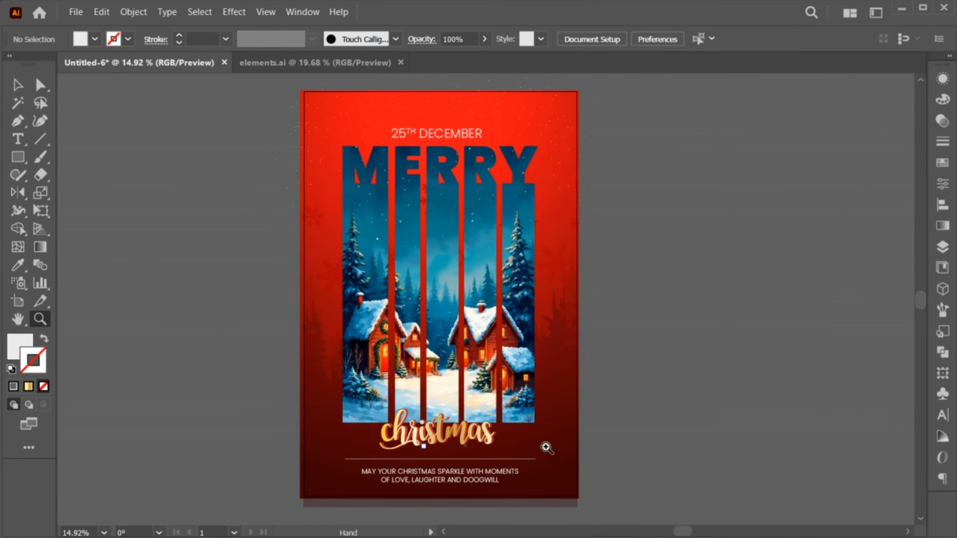
key(v)
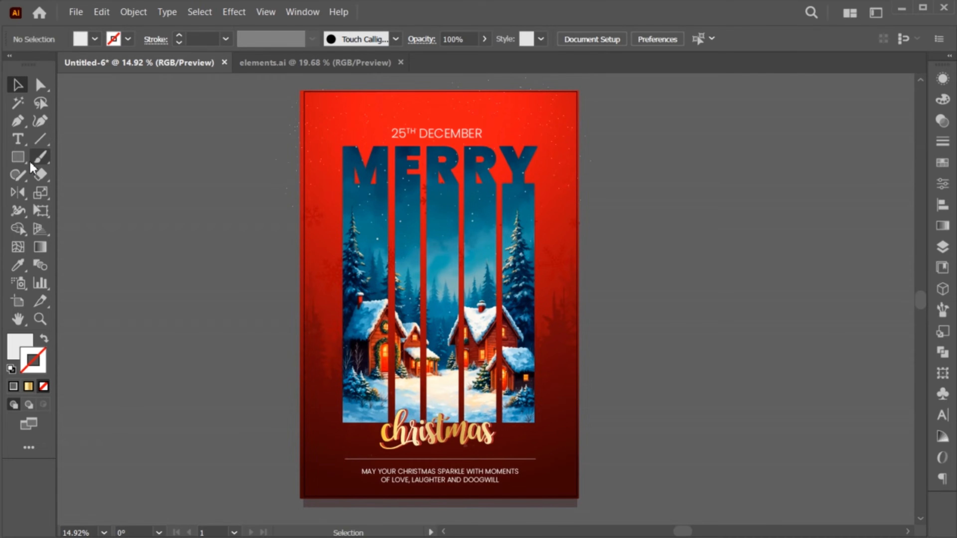
Step: Draw a rectangle slightly inset from the poster edges and center it horizontally and vertically on the artboard
click(17, 156)
drag(313, 101, 563, 489)
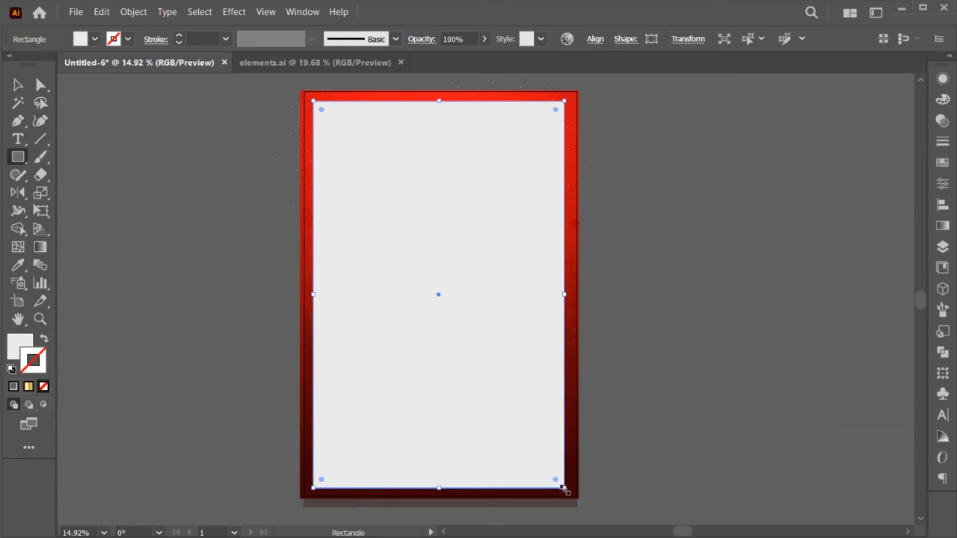
click(595, 39)
click(465, 83)
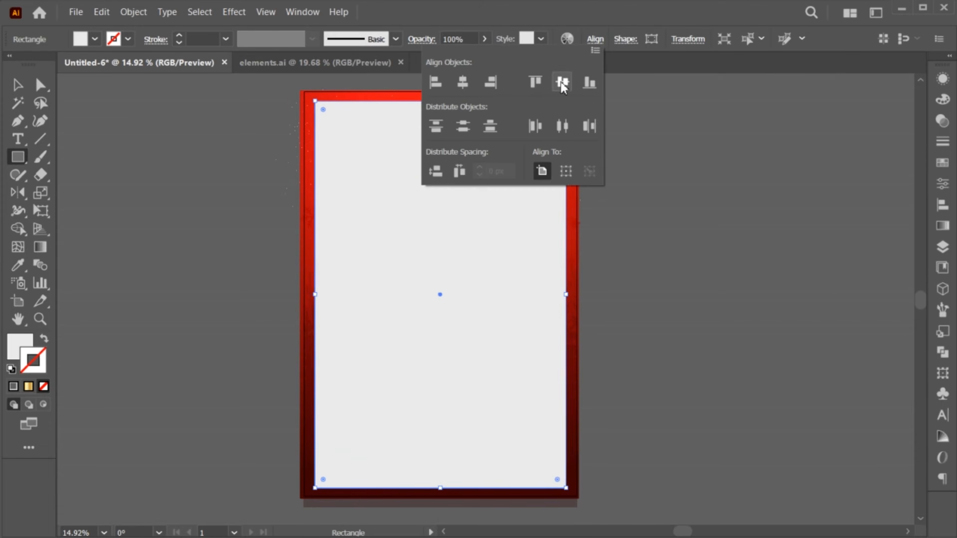
click(562, 82)
click(595, 39)
Step: Turn the inset rectangle into an unfilled frame with a 2 pt dark stroke in color 231e02
click(45, 339)
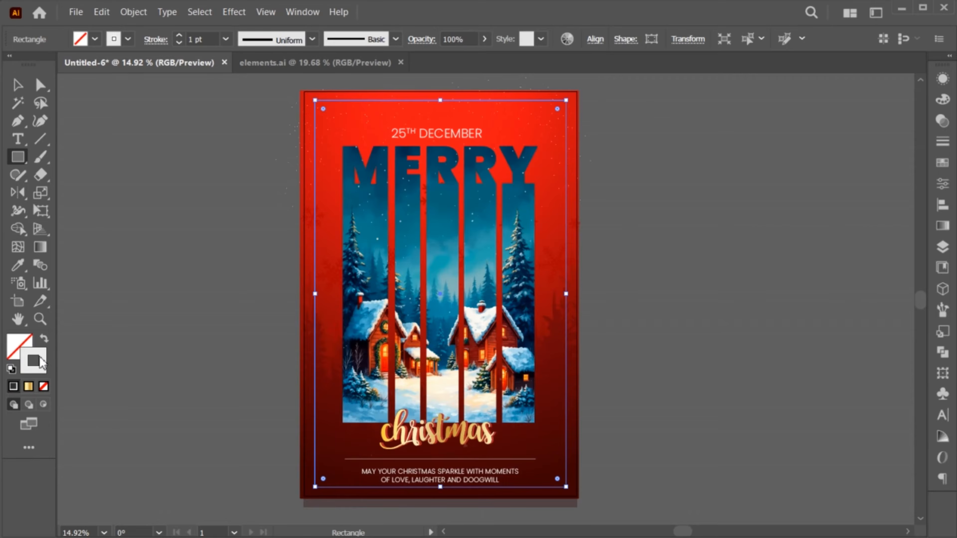
double_click(35, 360)
drag(320, 476, 318, 460)
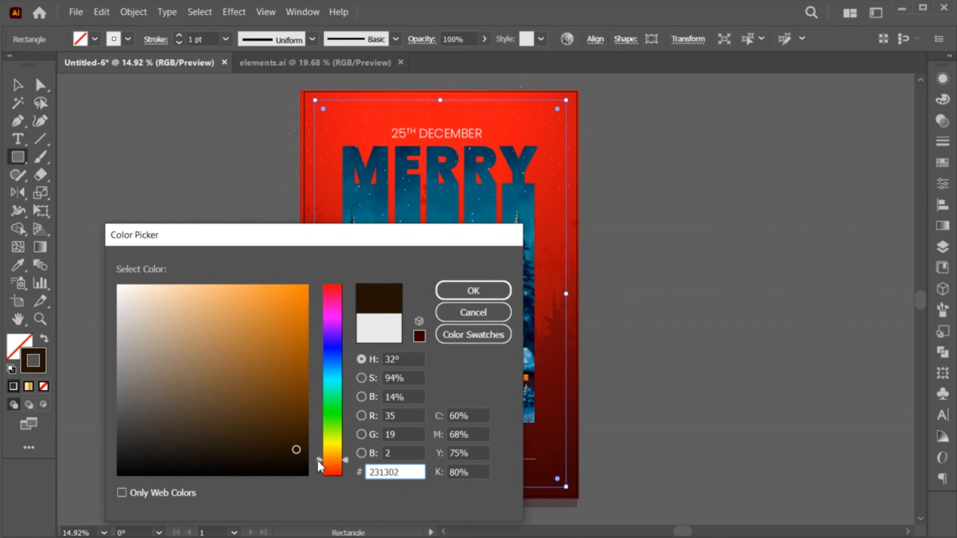
drag(317, 460, 318, 449)
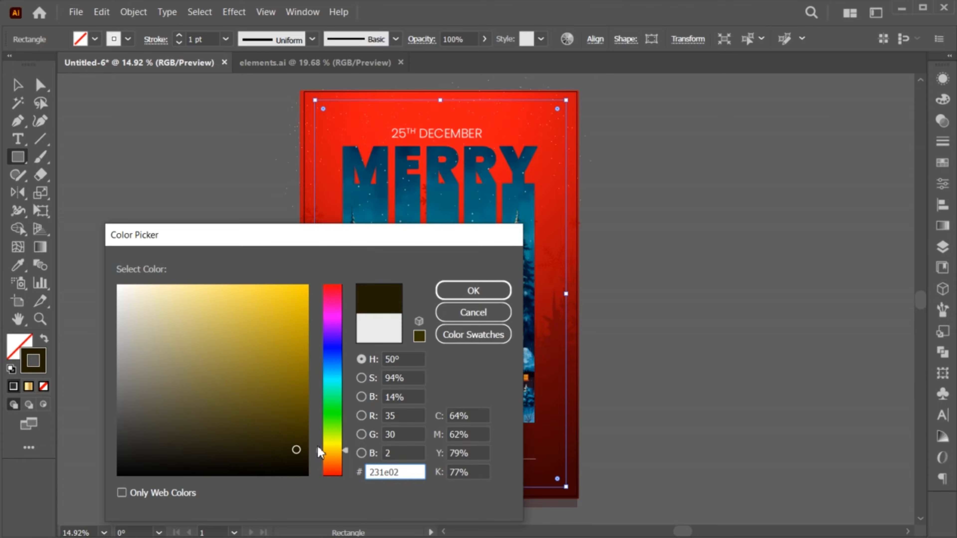
click(458, 290)
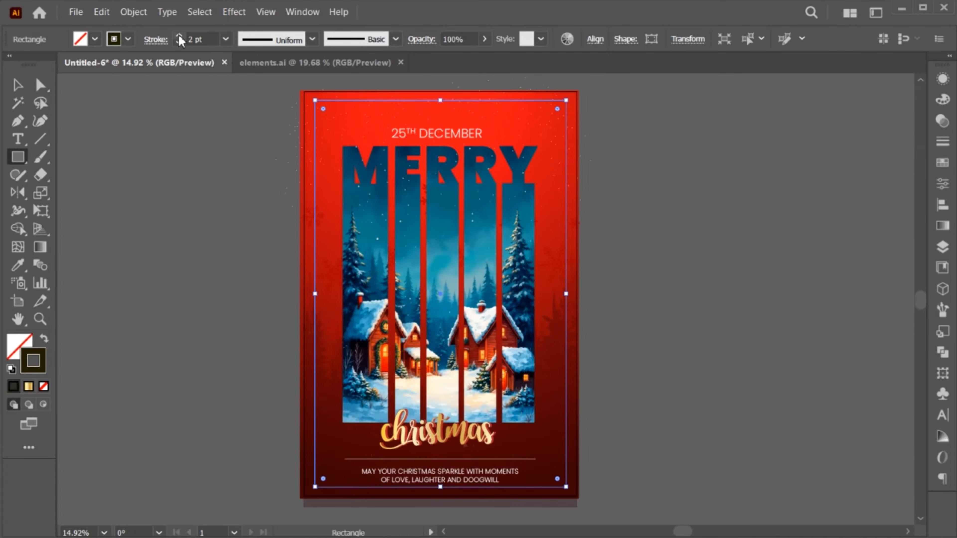
click(18, 85)
click(224, 252)
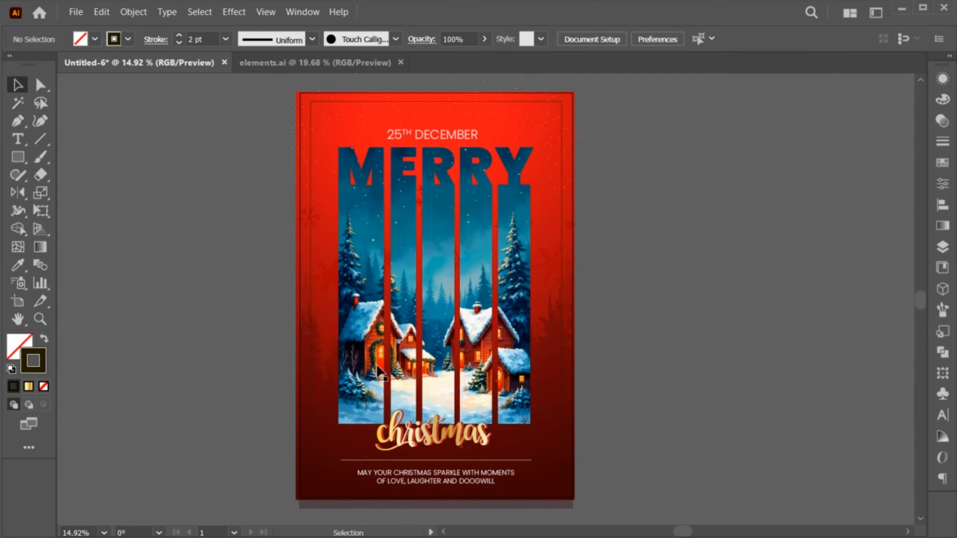
Step: Draw a small circle on the empty canvas beside the poster and swap its dark stroke color to the fill
drag(300, 329, 361, 349)
key(z)
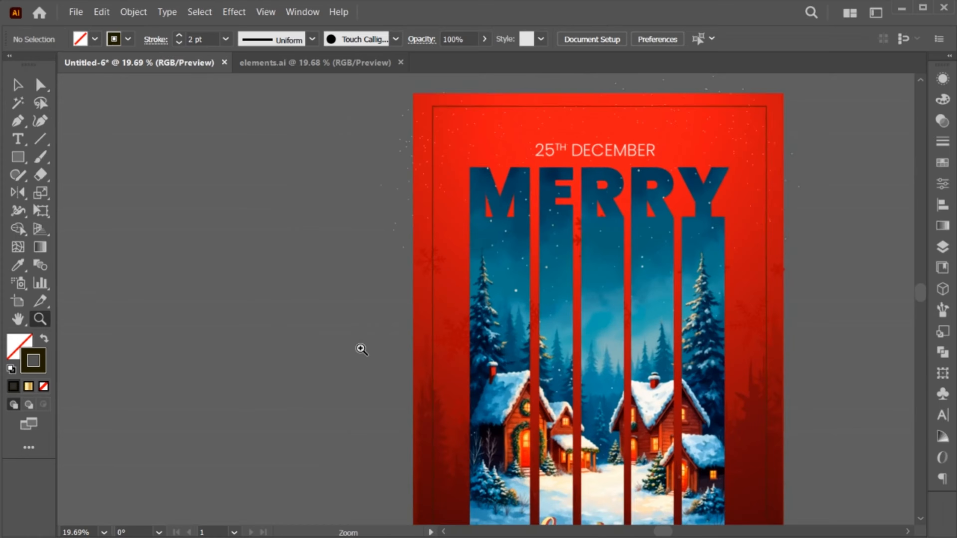
drag(453, 303, 411, 383)
key(v)
drag(18, 156, 108, 190)
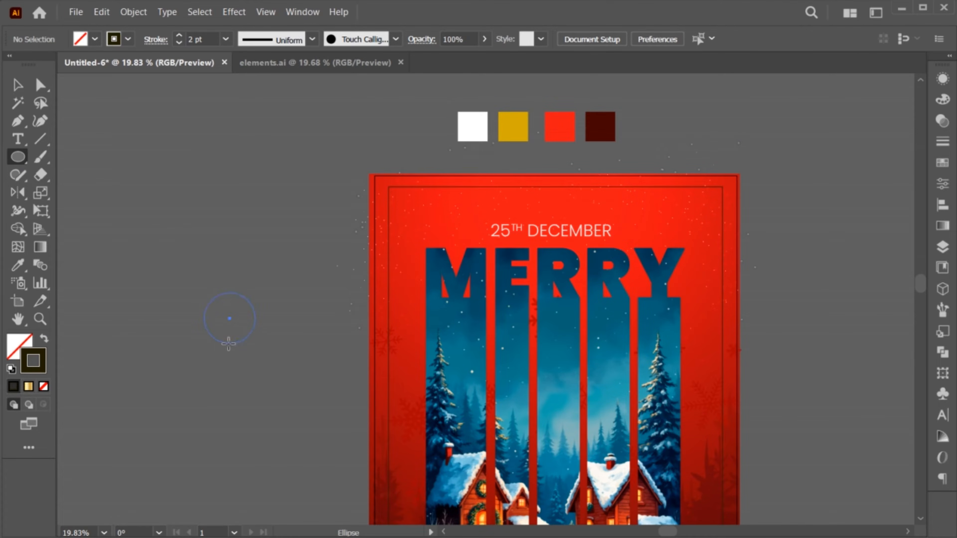
drag(229, 343, 229, 344)
click(44, 338)
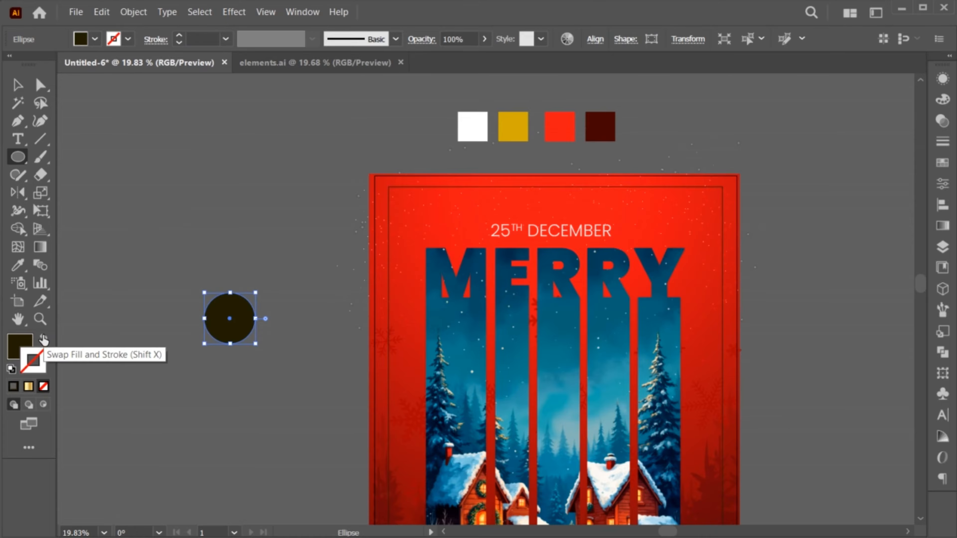
click(20, 347)
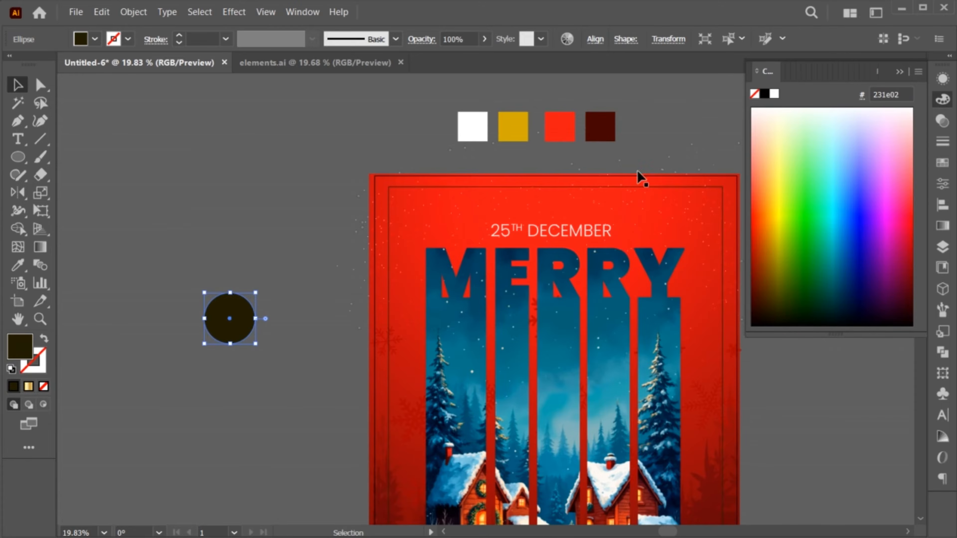
click(900, 72)
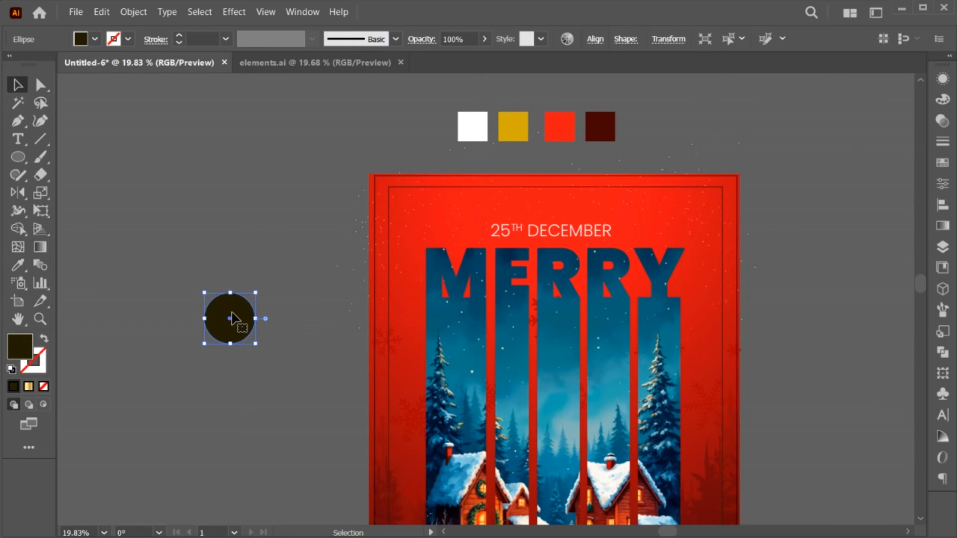
click(226, 286)
Step: Add a small cap with rounded upper corners on top of the circle and fill it light grey
key(m)
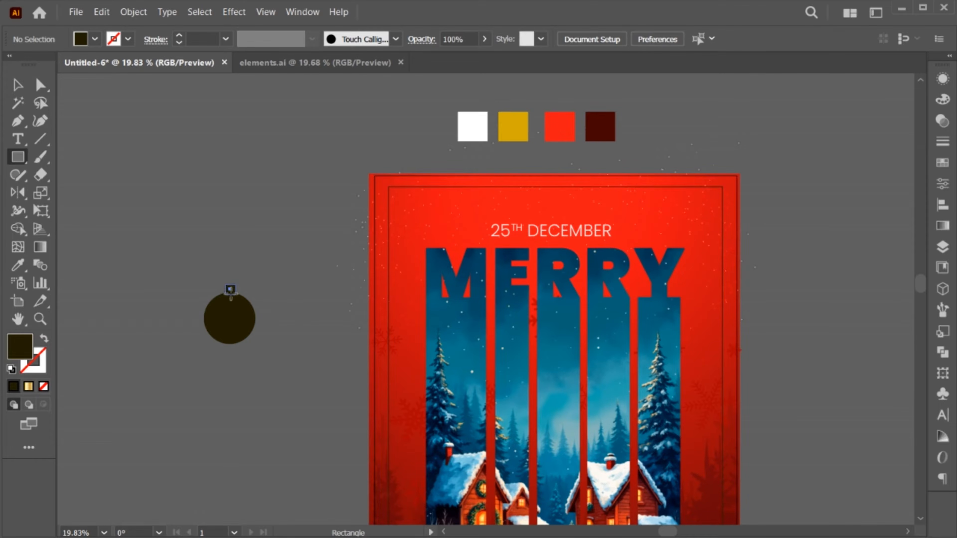
drag(231, 295, 231, 295)
key(v)
double_click(25, 344)
drag(116, 310, 118, 310)
click(474, 290)
Step: Fill the ornament circle with a linear gradient from white to the gold of the palette swatch
click(227, 325)
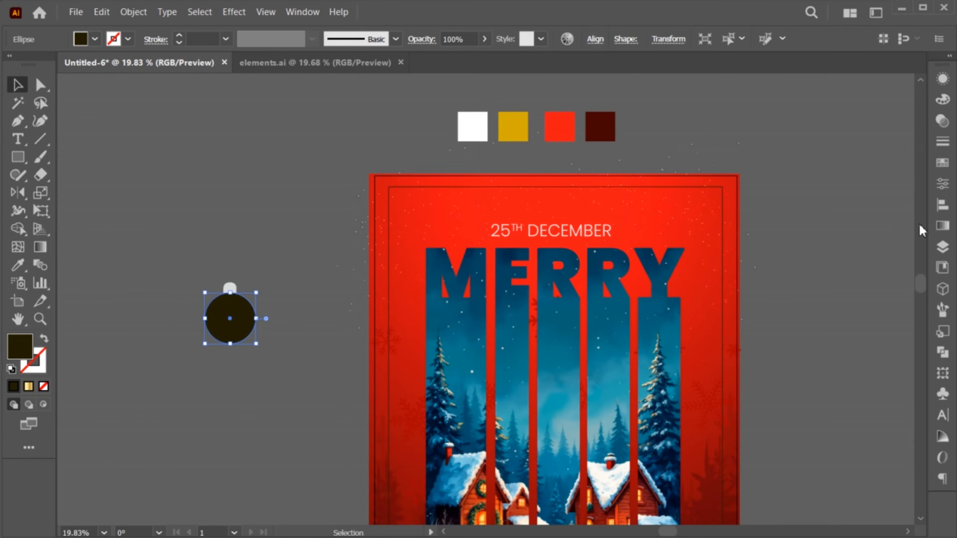
click(943, 226)
click(778, 98)
click(734, 130)
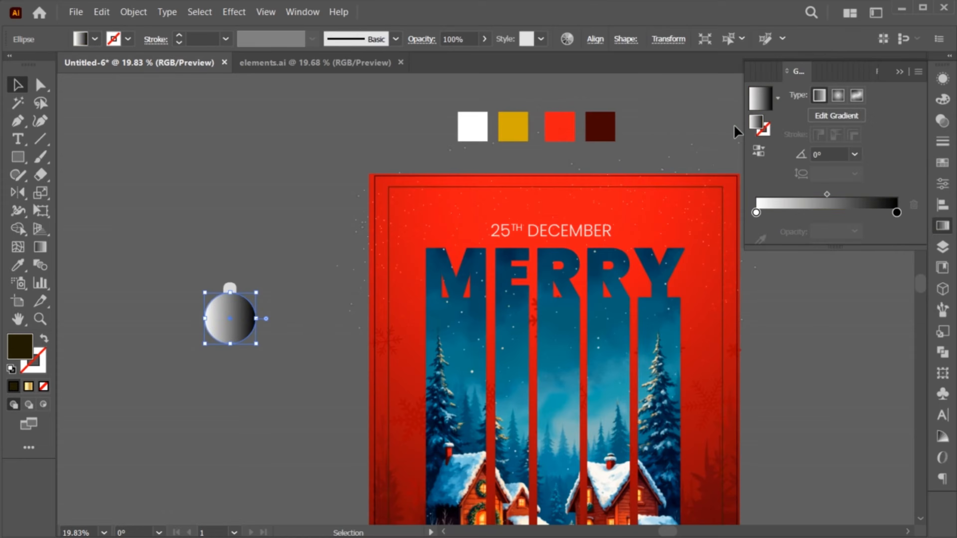
click(897, 213)
key(i)
shift+click(513, 132)
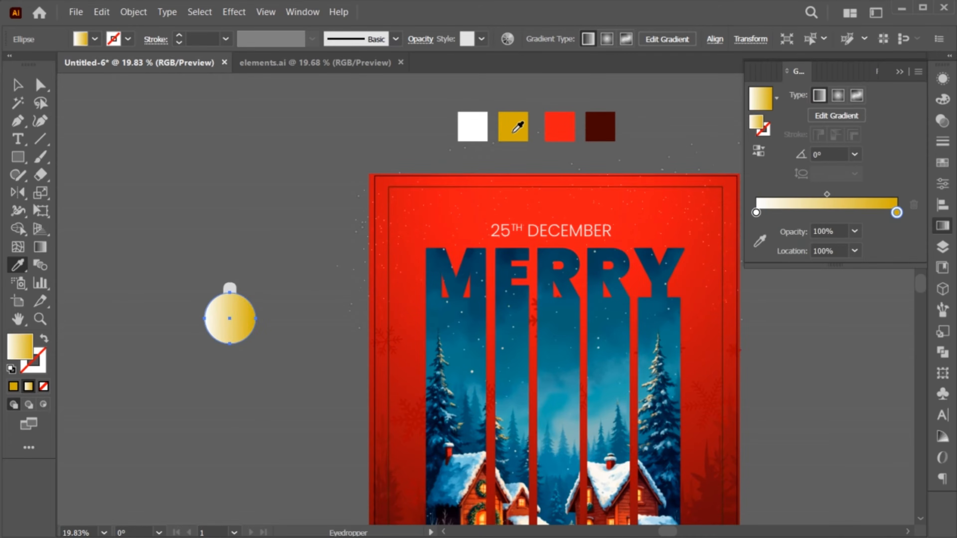
click(756, 213)
click(899, 71)
key(v)
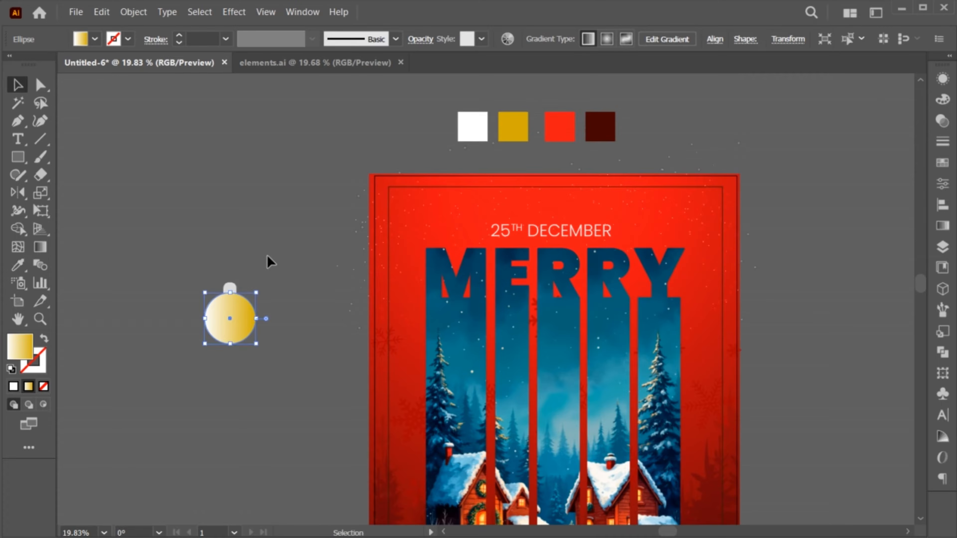
Step: Redirect the ball's gradient vertically, from white just above the cap to gold near the bottom of the ball
click(231, 278)
click(231, 316)
key(g)
drag(232, 278, 232, 334)
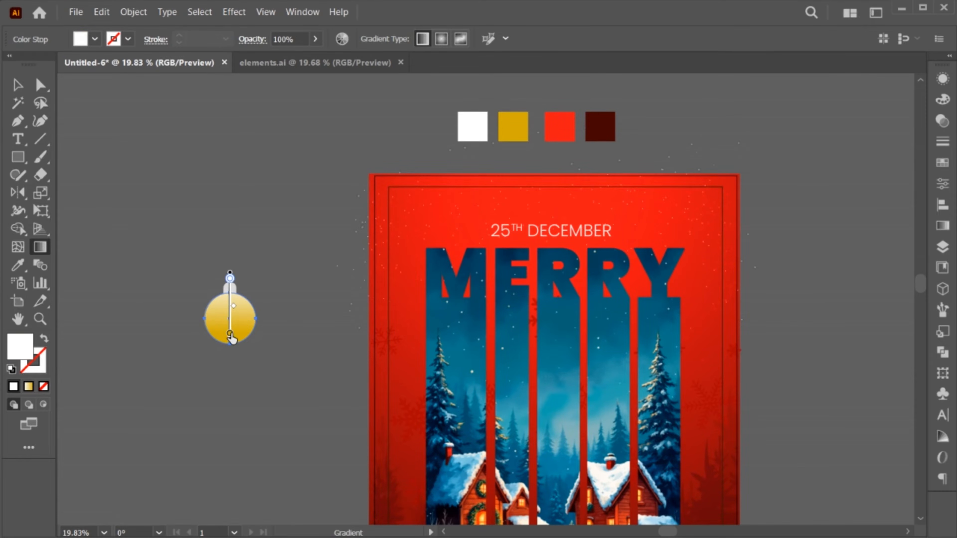
key(v)
click(209, 348)
Step: Draw a long vertical hanging line ending at the ornament's cap
click(40, 139)
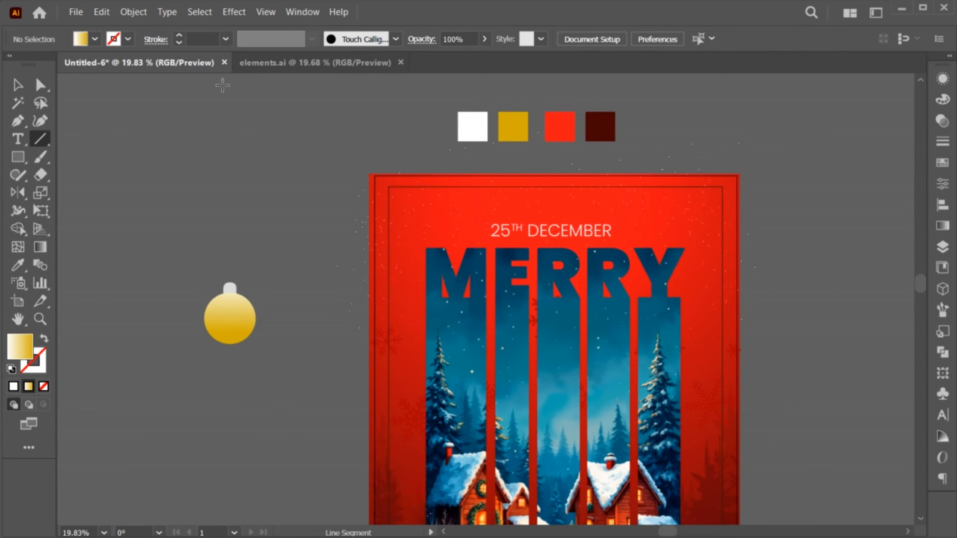
scroll(223, 98, up, 2)
drag(216, 331, 217, 333)
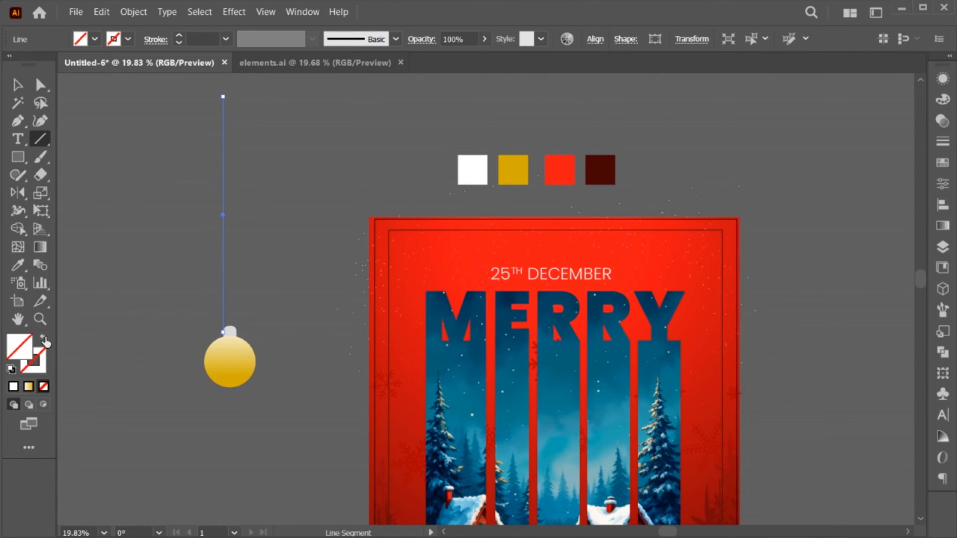
Step: Give the hanging line a light grey dbdbdb stroke with a weight of 3 pt
double_click(45, 360)
text(d8d8d8)
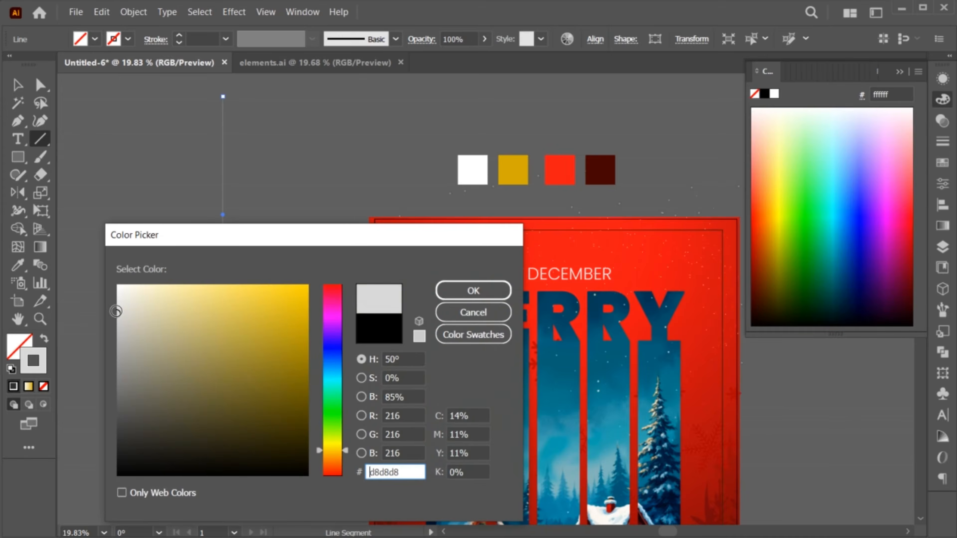
click(463, 289)
key(i)
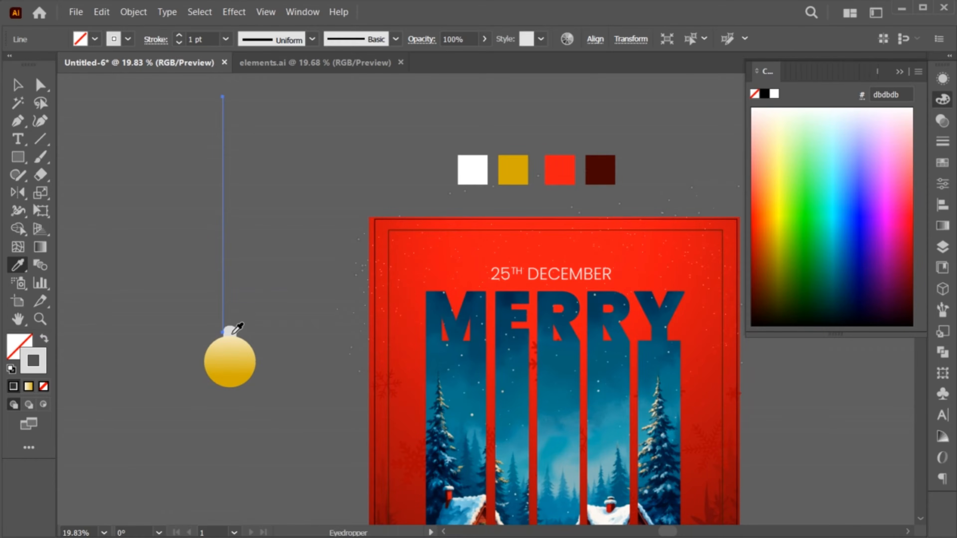
click(179, 35)
Step: Move the hanging line so that it is centered over the ornament's cap
key(v)
click(208, 283)
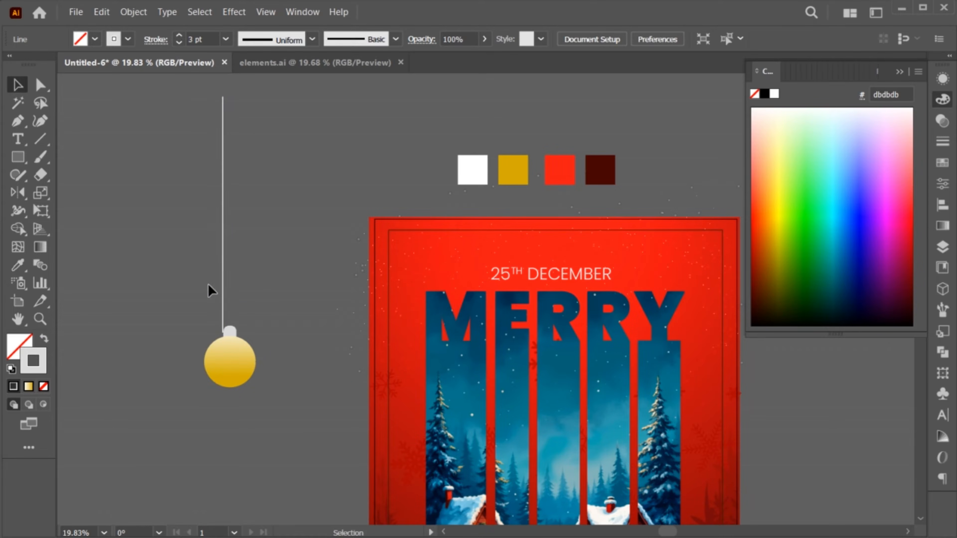
click(229, 279)
click(218, 320)
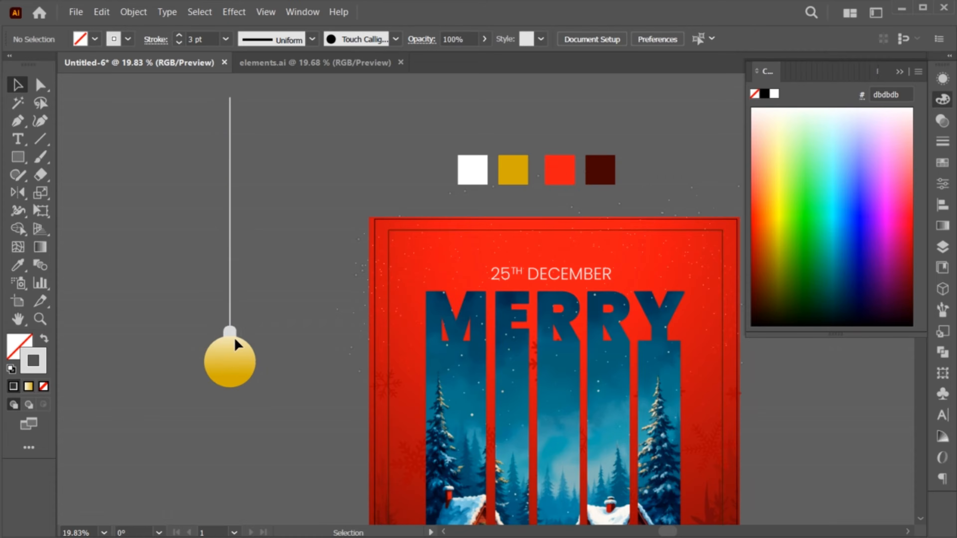
Step: Shift the start of the ball's vertical gradient lower so that the top of the ball is whiter
key(z)
drag(226, 362, 232, 361)
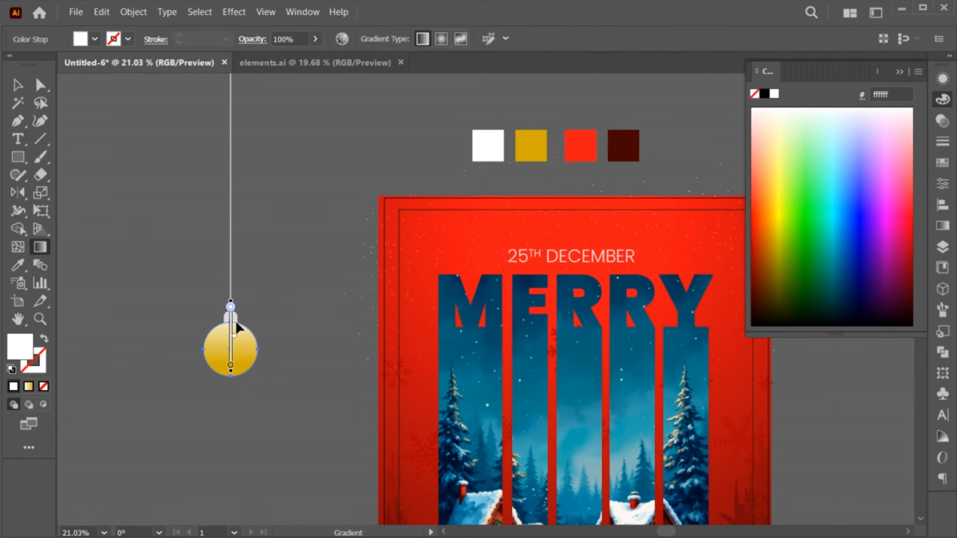
drag(240, 319, 236, 361)
key(v)
click(198, 306)
Step: Draw a short curved highlight path inside the ball's lower-left edge with the Pen tool, unfilled with a white stroke
key(p)
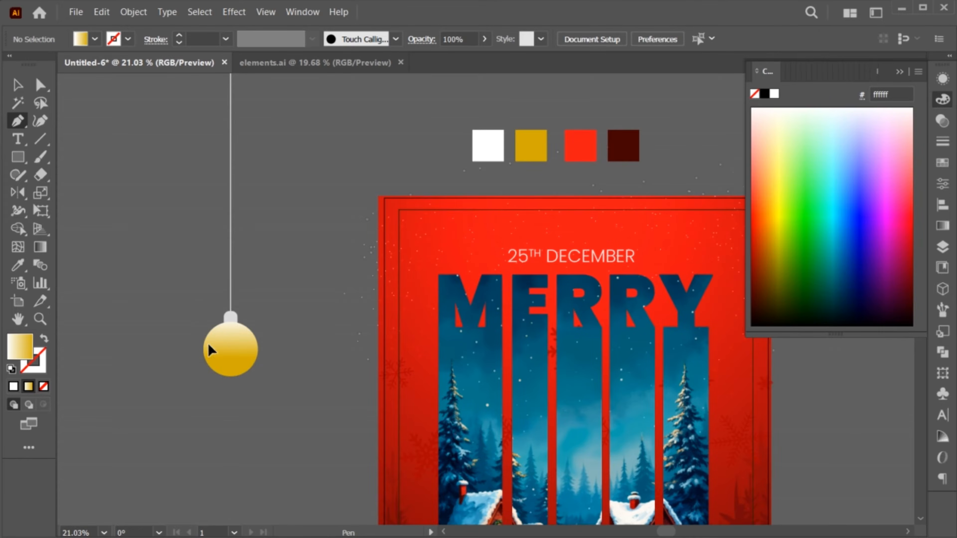
click(208, 344)
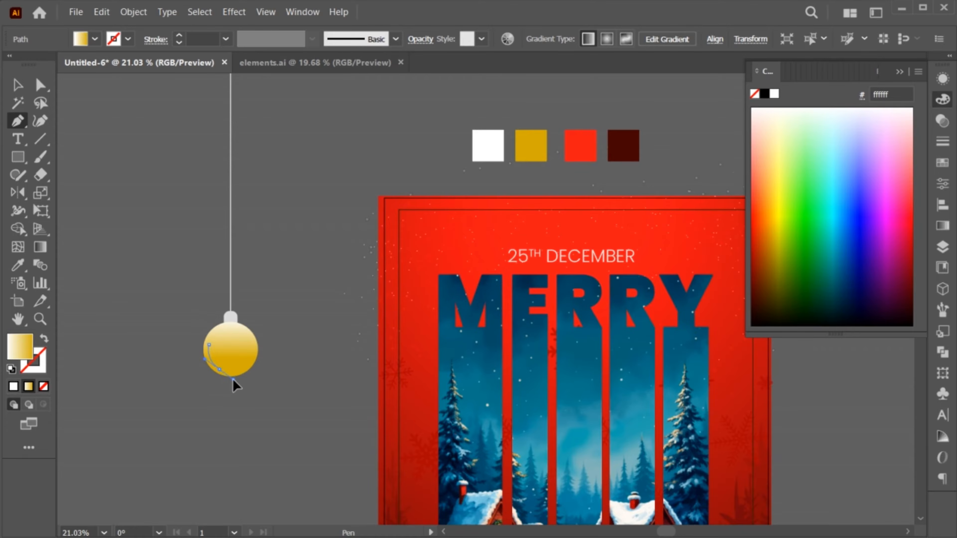
drag(233, 380, 233, 380)
key(shift+x)
double_click(45, 355)
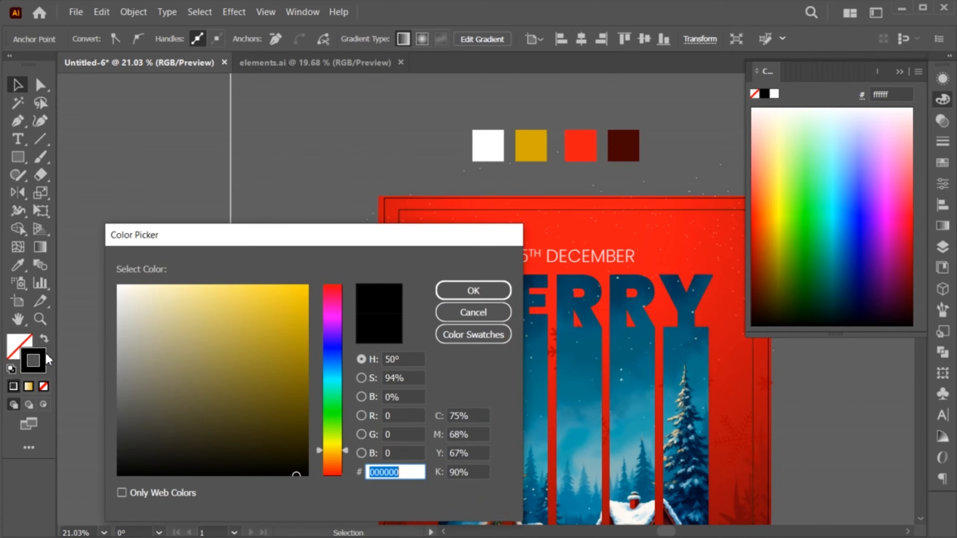
click(125, 289)
click(466, 294)
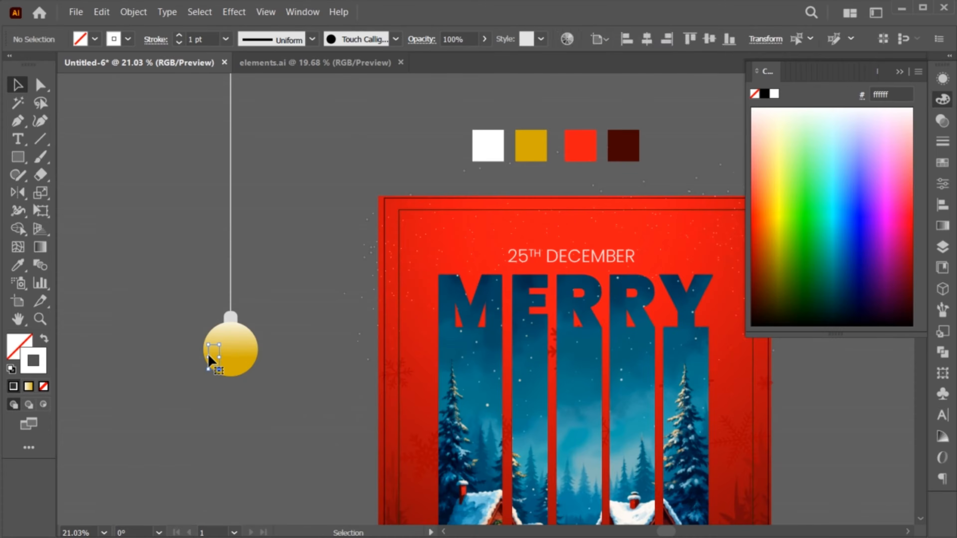
Step: Apply the width profile tapered at both ends to the highlight and set its stroke weight to 12 pt
click(256, 40)
click(240, 92)
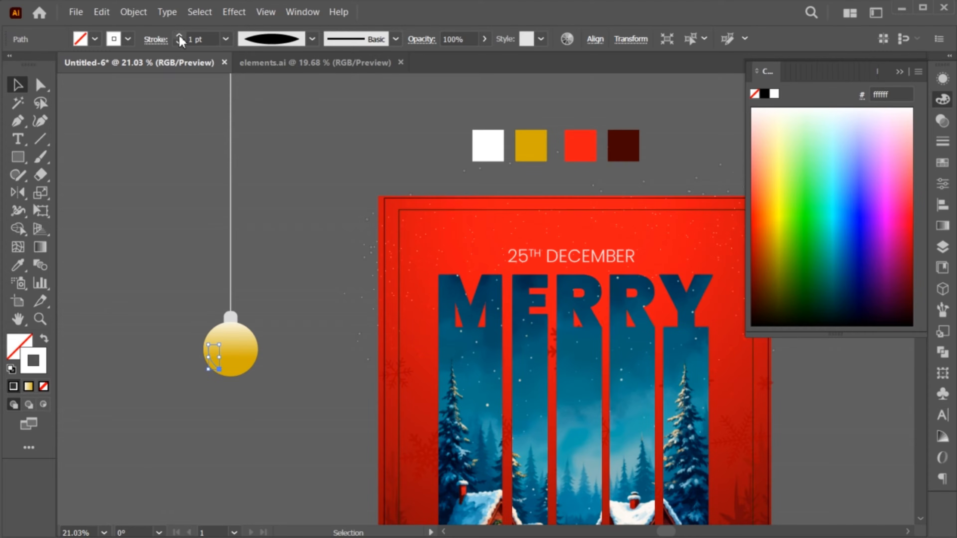
click(205, 262)
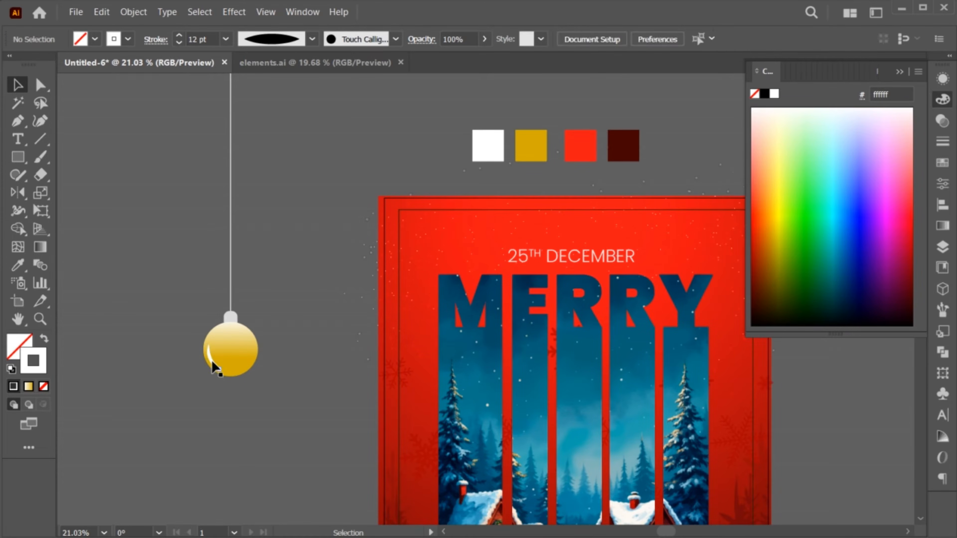
Step: Set the hanging line's stroke weight to 5 pt
click(230, 274)
click(179, 35)
click(180, 35)
click(210, 273)
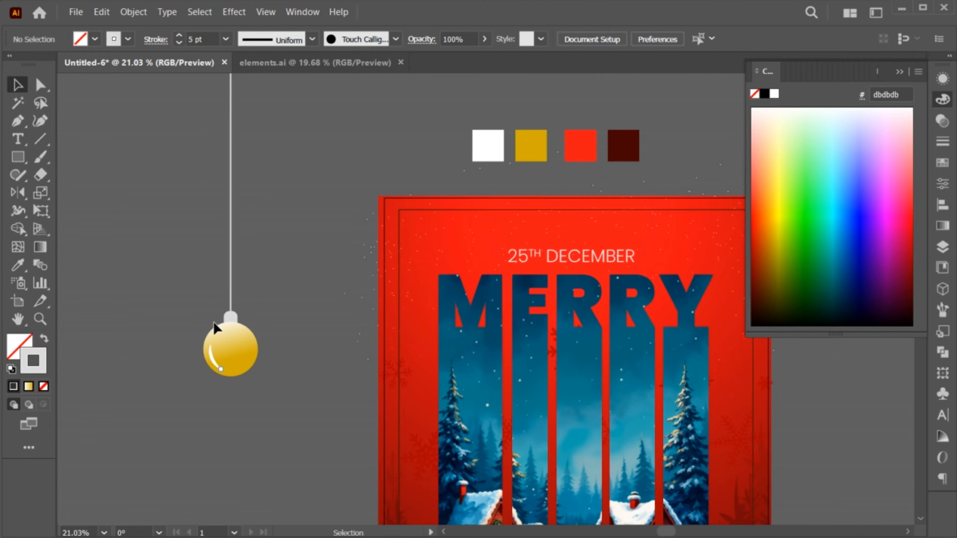
Step: Group the complete ornament, scale it down and hang it from the poster's top edge, just before the date
drag(214, 323, 287, 431)
key(ctrl+g)
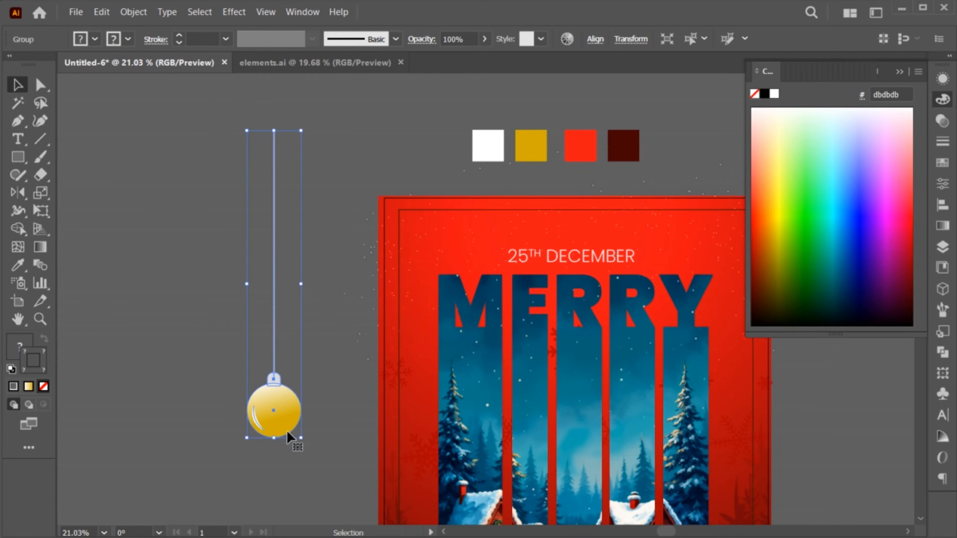
drag(380, 475, 321, 430)
drag(462, 424, 337, 346)
drag(185, 356, 365, 349)
drag(300, 299, 320, 235)
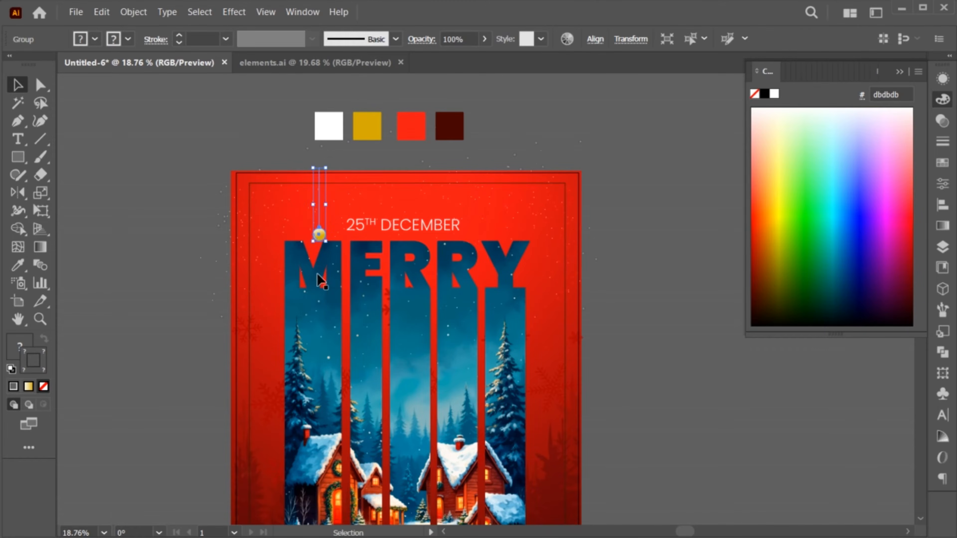
drag(320, 269, 405, 307)
drag(319, 169, 288, 210)
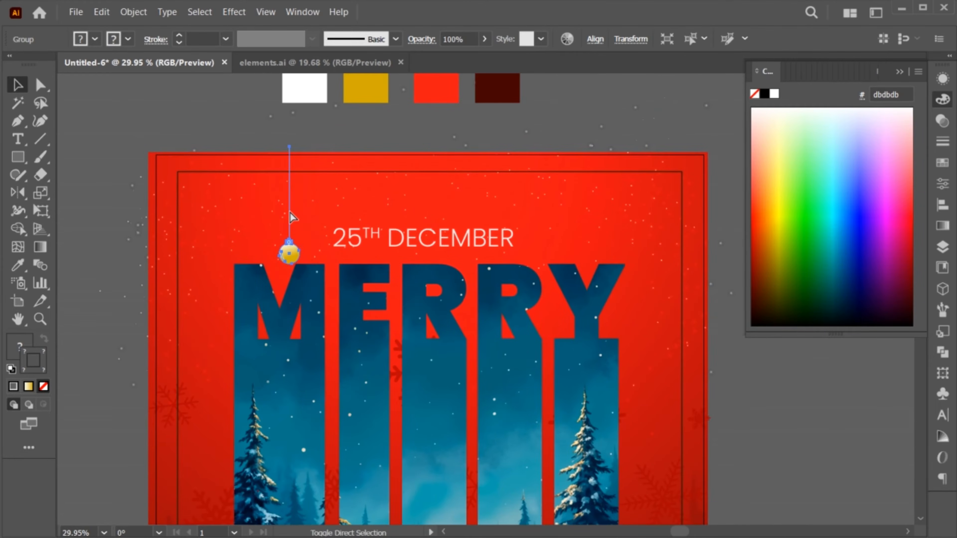
key(ctrl+shift+g)
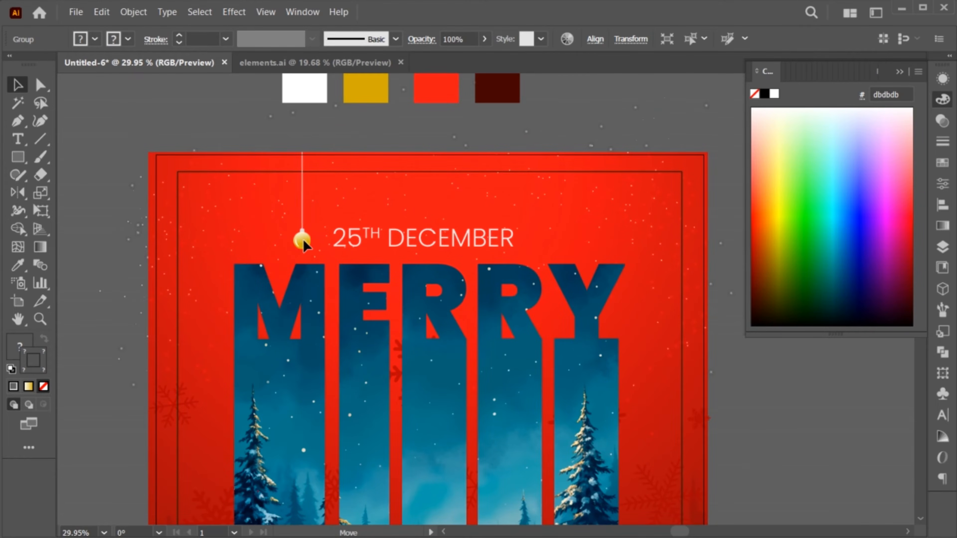
Step: Add a slightly smaller copy of the ornament that hangs higher and just to the right of the first
drag(303, 239, 327, 212)
click(329, 221)
click(346, 135)
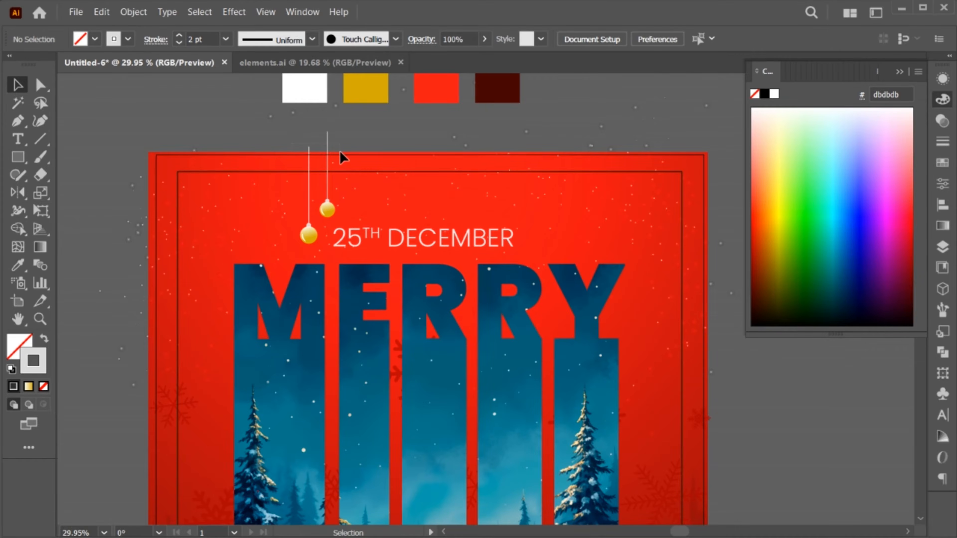
drag(340, 151, 340, 150)
click(339, 143)
Step: Group the two ornaments and copy the pair horizontally to the right end of the date
click(328, 203)
shift+click(307, 235)
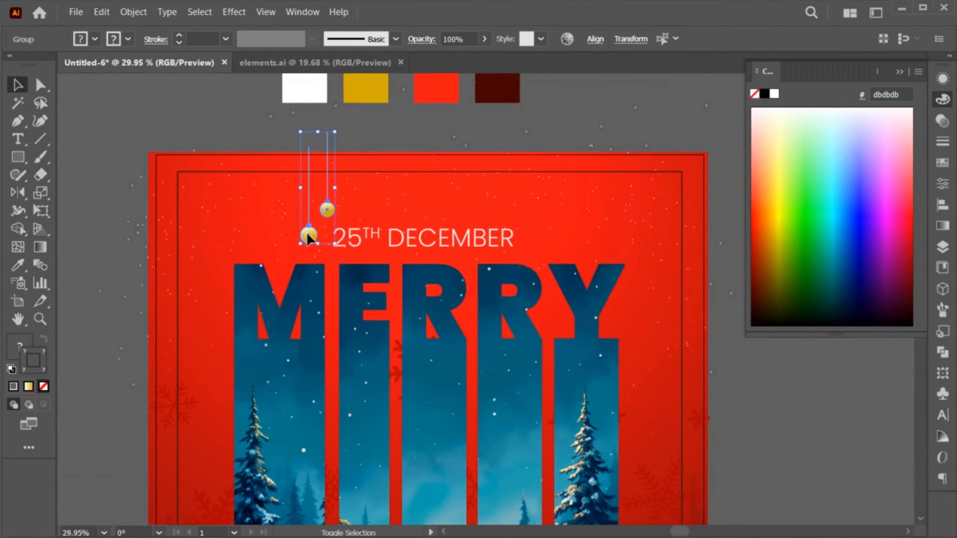
key(ctrl+g)
drag(312, 231, 529, 237)
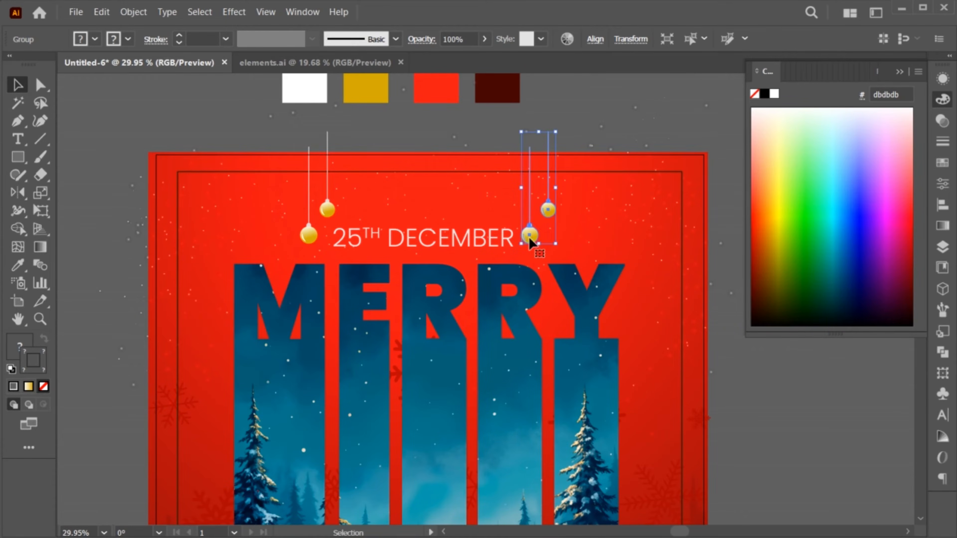
Step: Reflect the copied ornament pair across the vertical axis and shift it slightly left, next to the date
click(19, 195)
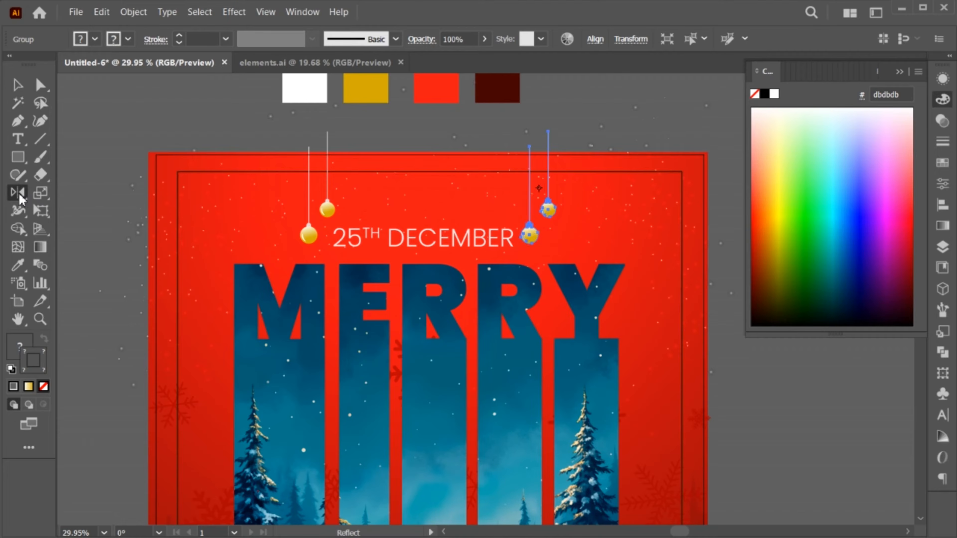
key(Return)
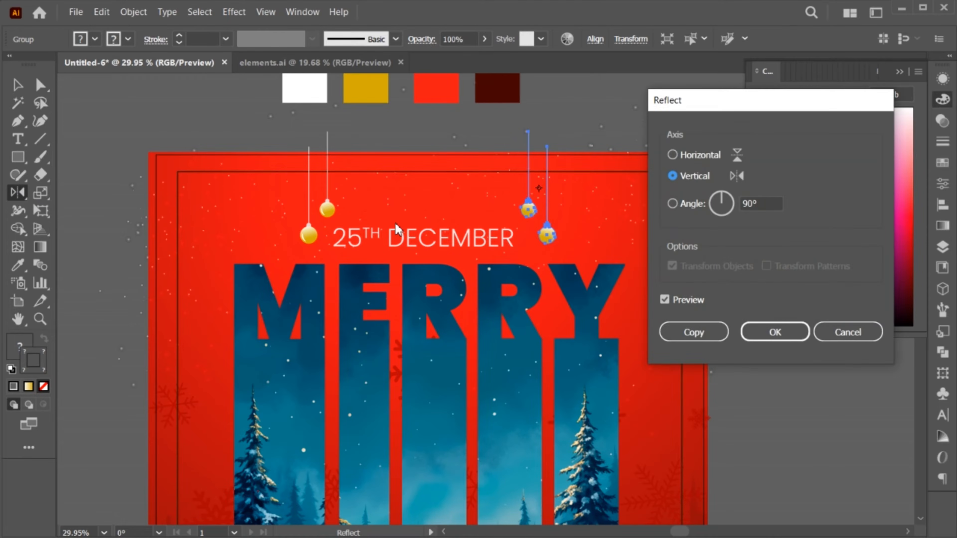
click(753, 333)
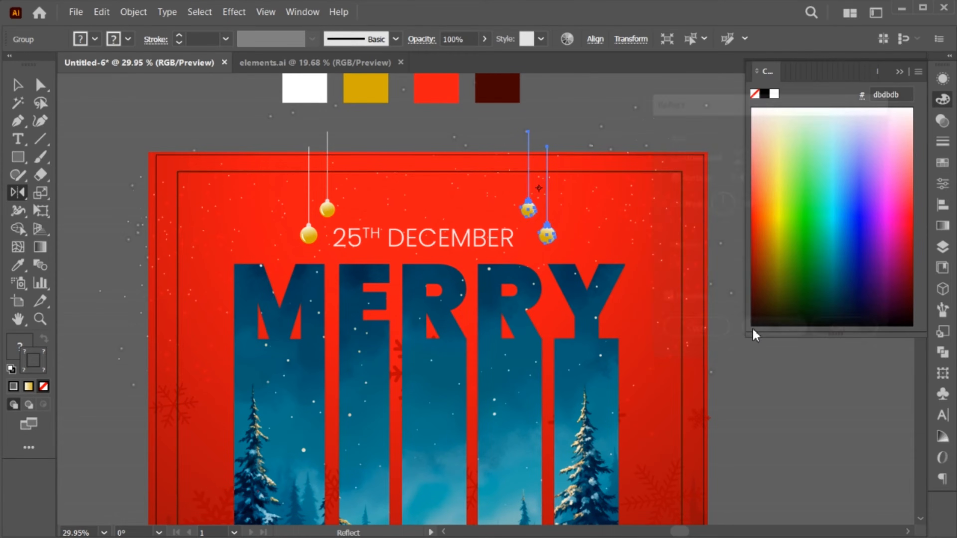
key(v)
drag(545, 235, 536, 234)
key(z)
drag(560, 378, 527, 304)
key(v)
click(635, 184)
Step: Copy the right ornament pair, enlarge it slightly and place it beside the greeting text near the poster's lower-right corner
alt+drag(517, 154, 607, 415)
key(z)
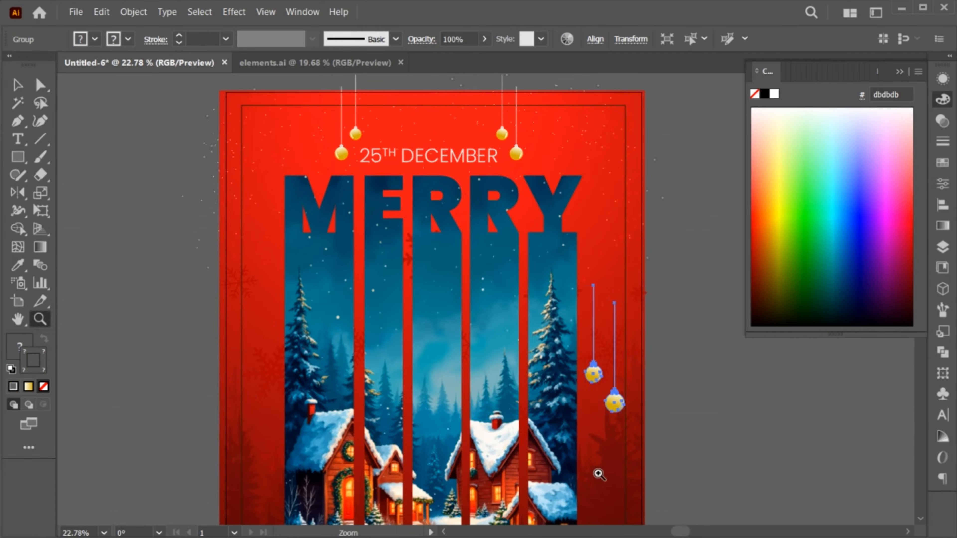
drag(598, 474, 577, 411)
drag(603, 450, 570, 351)
key(v)
drag(579, 319, 575, 490)
scroll(576, 486, down, 3)
drag(575, 402, 568, 461)
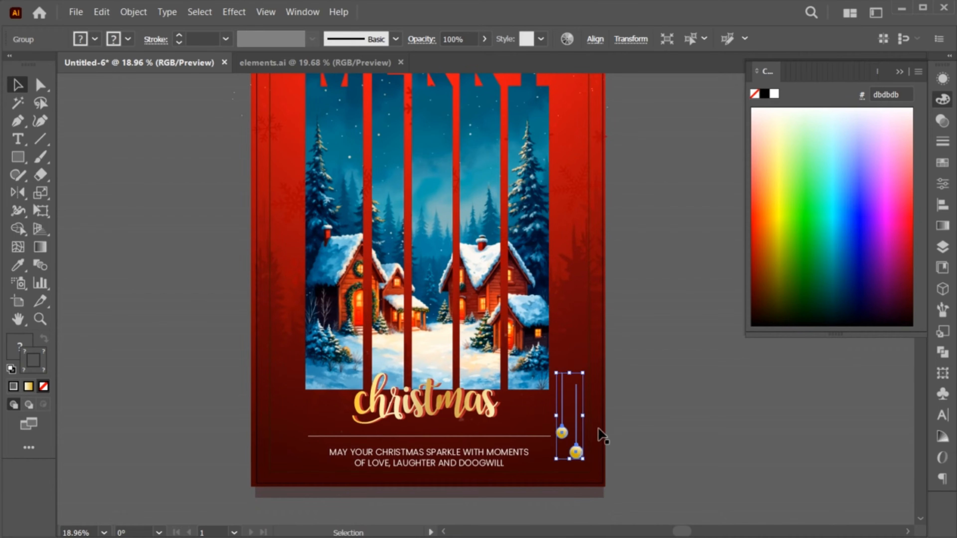
click(597, 430)
click(614, 368)
Step: Extend both hanging lines of the lower-right ornament pair upward beyond the poster's top edge
key(ctrl+space)
drag(606, 407, 646, 407)
key(a)
shift+click(562, 421)
shift+click(571, 428)
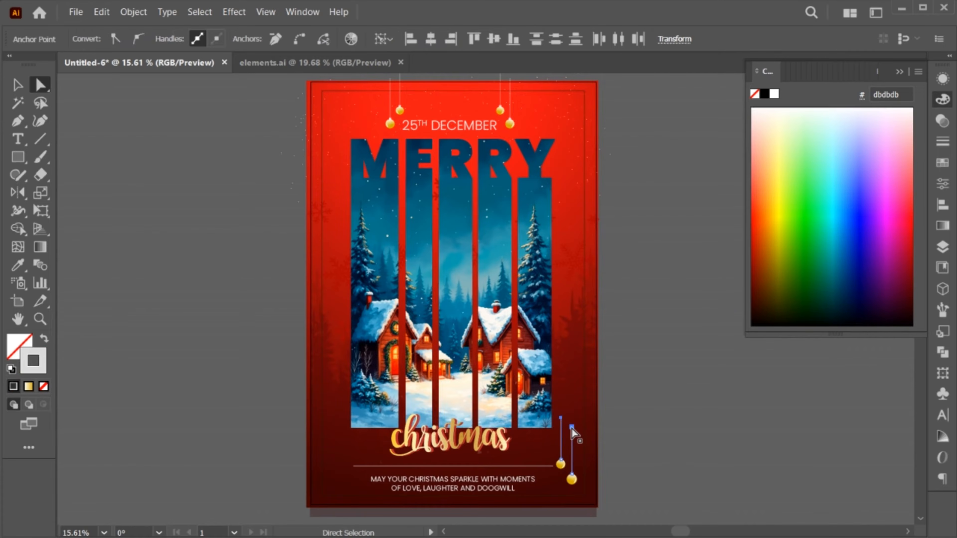
drag(571, 428, 568, 139)
key(v)
scroll(577, 320, down, 3)
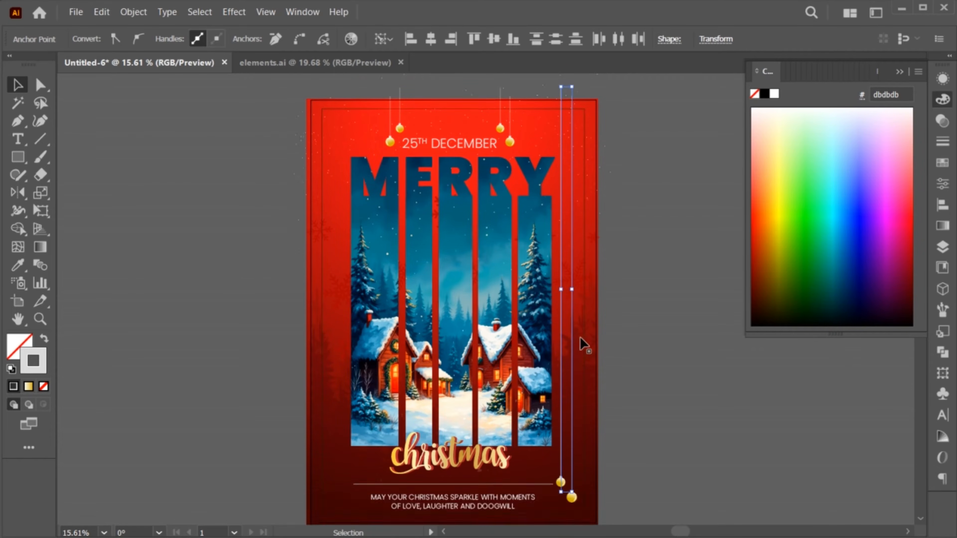
click(610, 405)
Step: Copy the long ornament pair to the poster's left side, reflected across the vertical axis and positioned to match the right side
drag(572, 476, 352, 478)
key(o)
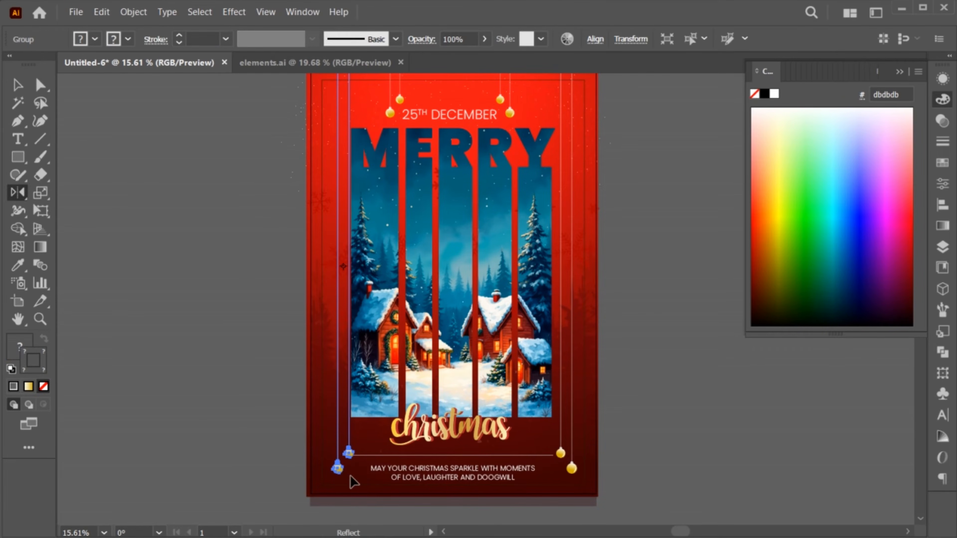
key(Return)
click(775, 332)
key(v)
drag(337, 468, 330, 469)
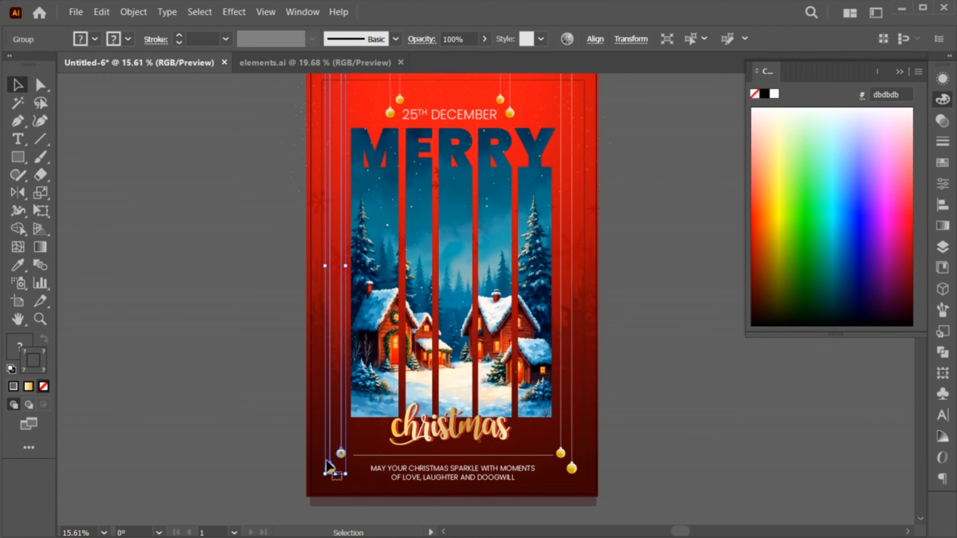
click(307, 431)
key(space)
drag(559, 413, 533, 419)
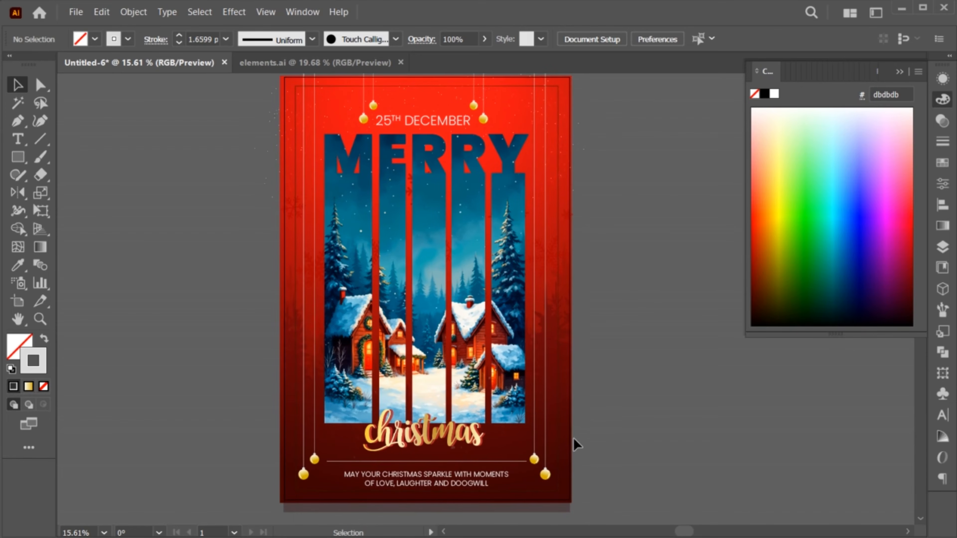
Step: Draw a rectangle covering the whole village-filled MERRY lettering, with no stroke and a light grey e2e2e2 fill
click(18, 158)
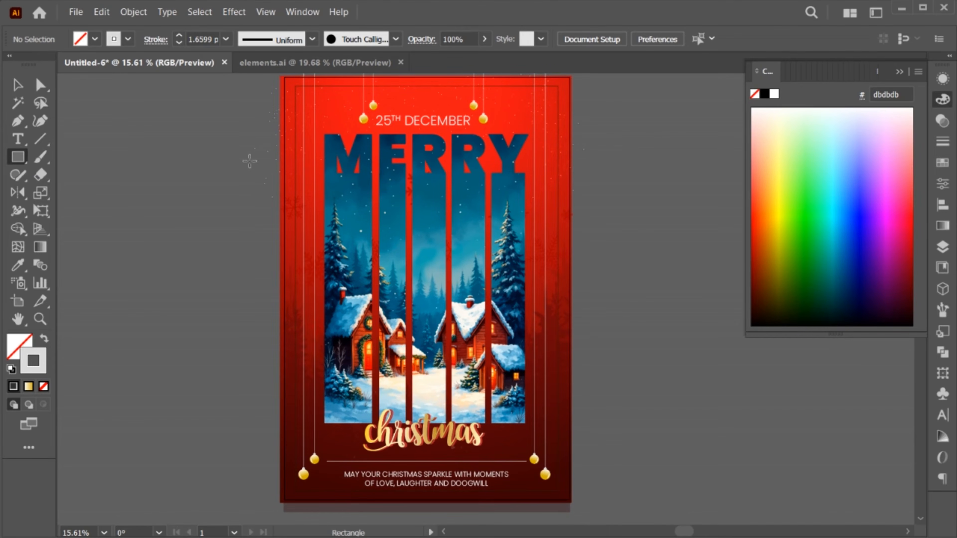
mouse_move(320, 129)
mouse_down()
mouse_move(395, 279)
mouse_move(490, 399)
mouse_move(532, 438)
mouse_move(529, 428)
mouse_up()
click(45, 338)
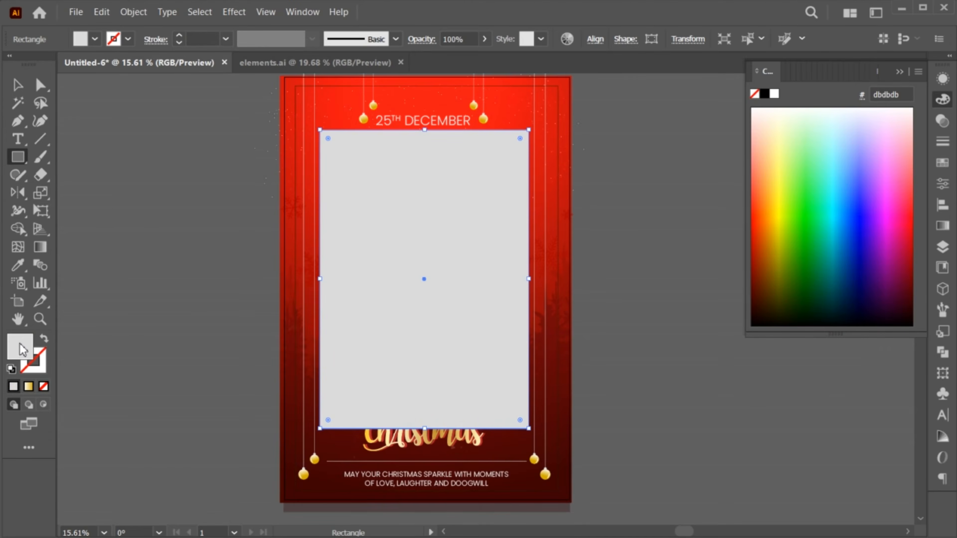
double_click(21, 345)
drag(118, 316, 117, 305)
click(476, 292)
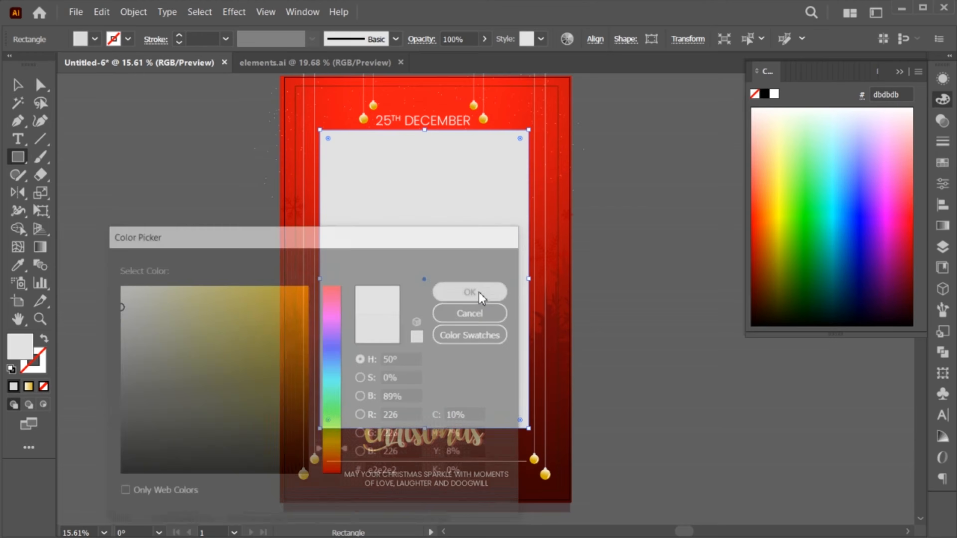
Step: Set the rectangle's blend mode to Overlay and lower its opacity to 22%
click(900, 72)
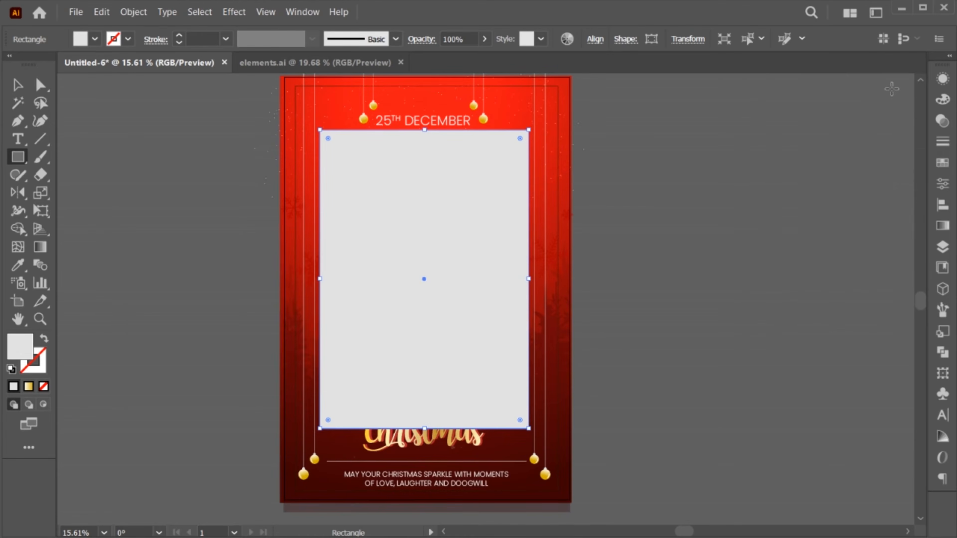
click(943, 122)
click(806, 94)
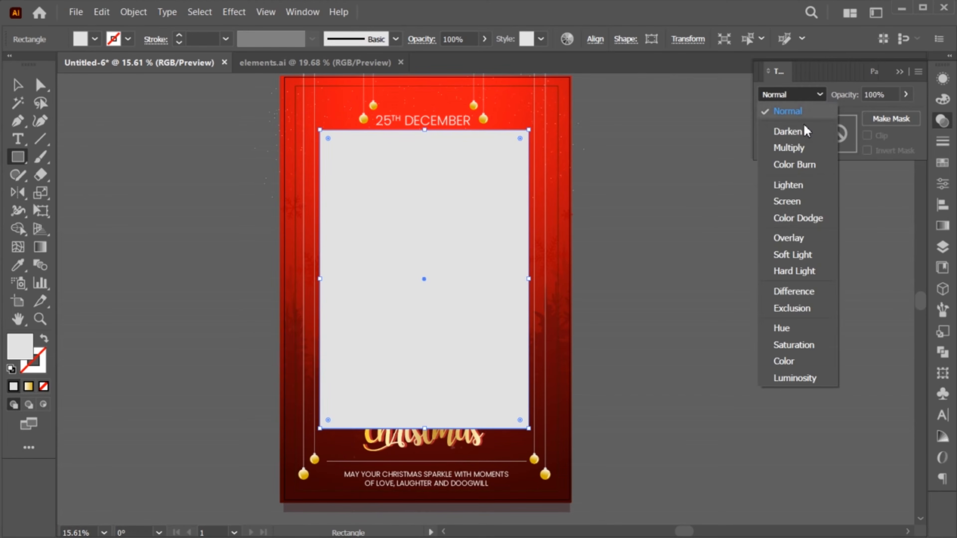
click(801, 237)
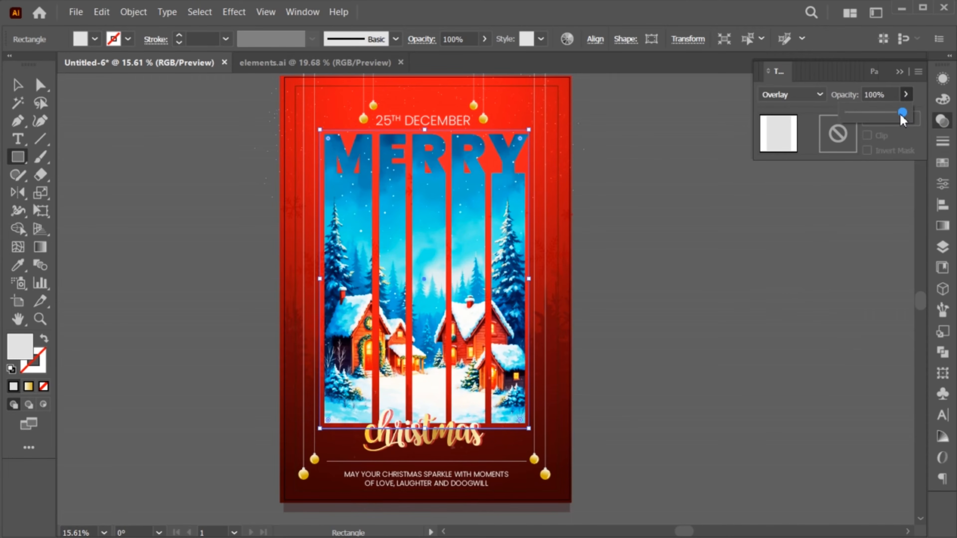
drag(901, 115, 860, 112)
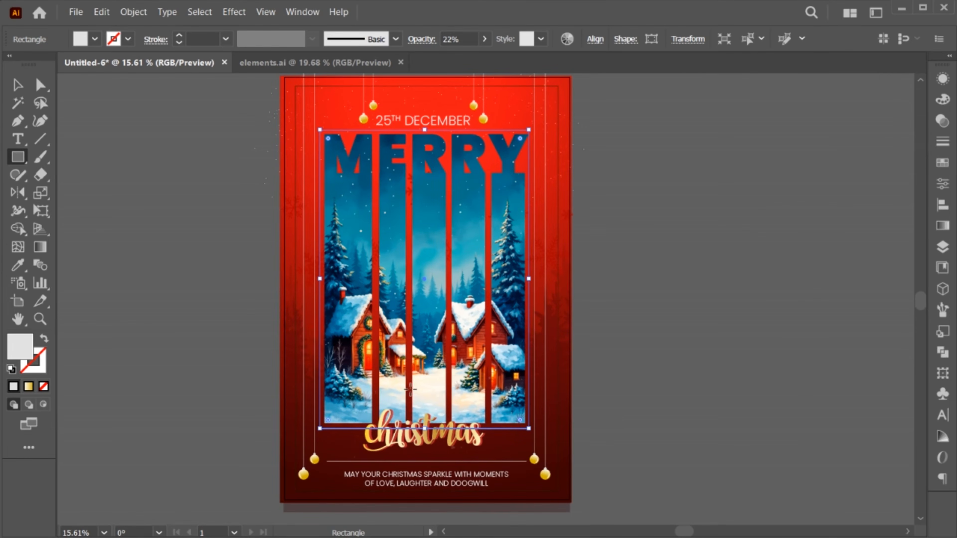
Step: Cut the overlay rectangle and paste it in front inside the MERRY lettering's clip group, leaving isolation mode when done
key(v)
click(102, 12)
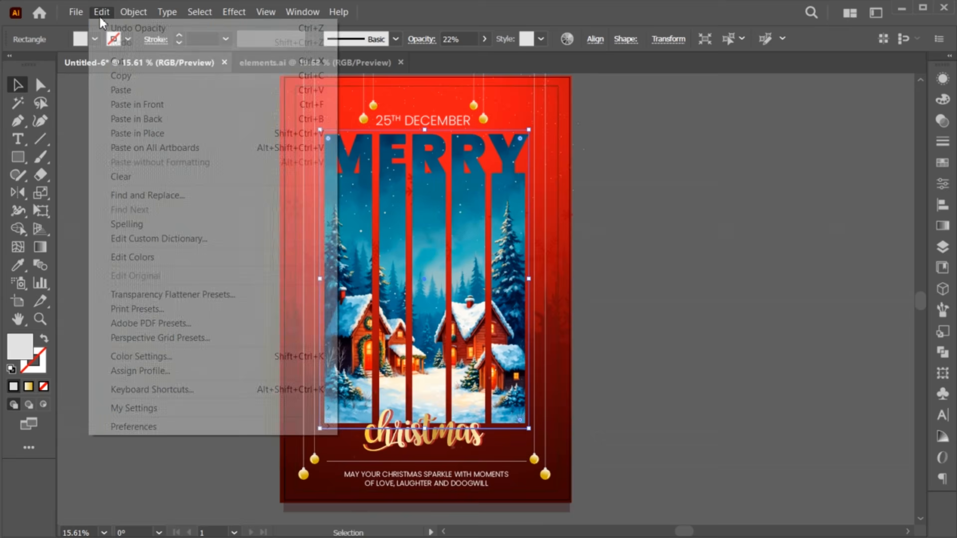
click(128, 61)
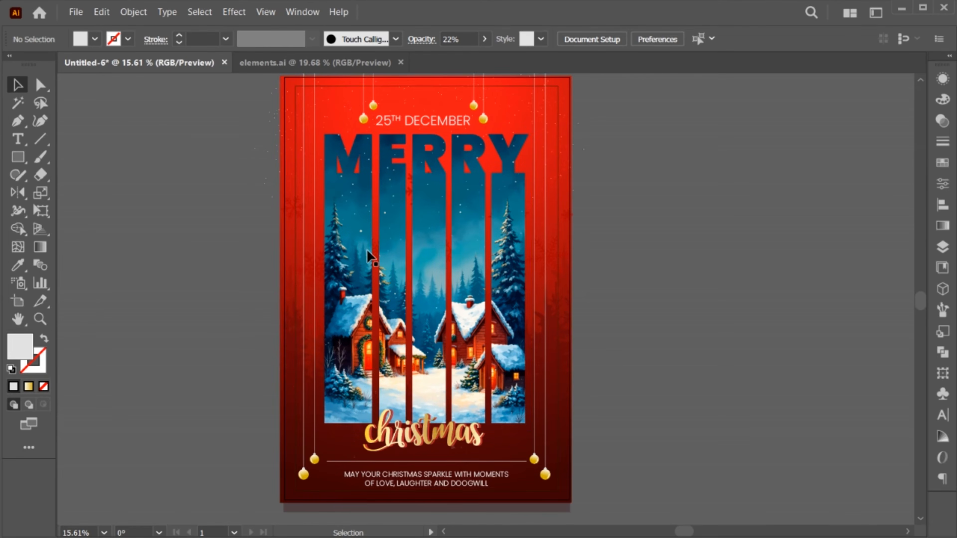
click(367, 256)
double_click(391, 256)
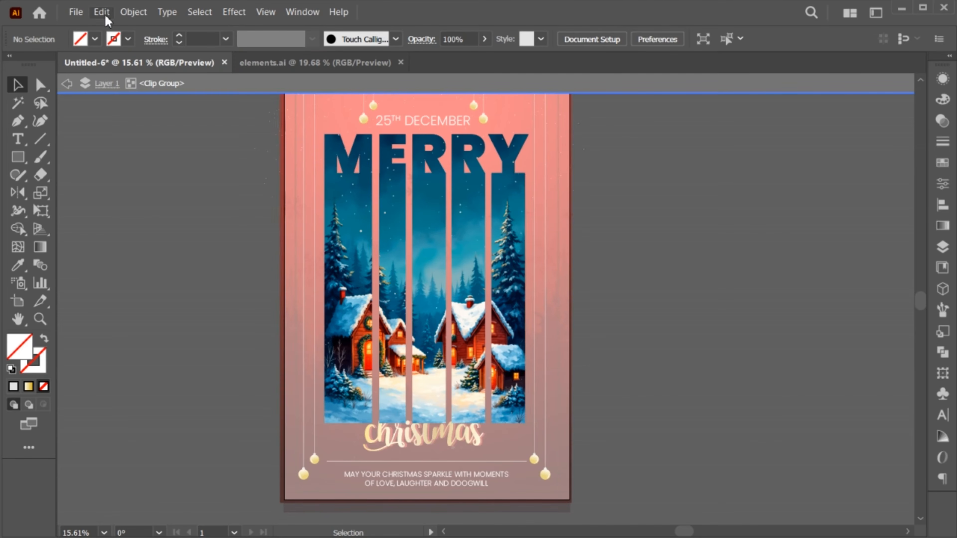
click(101, 12)
click(138, 103)
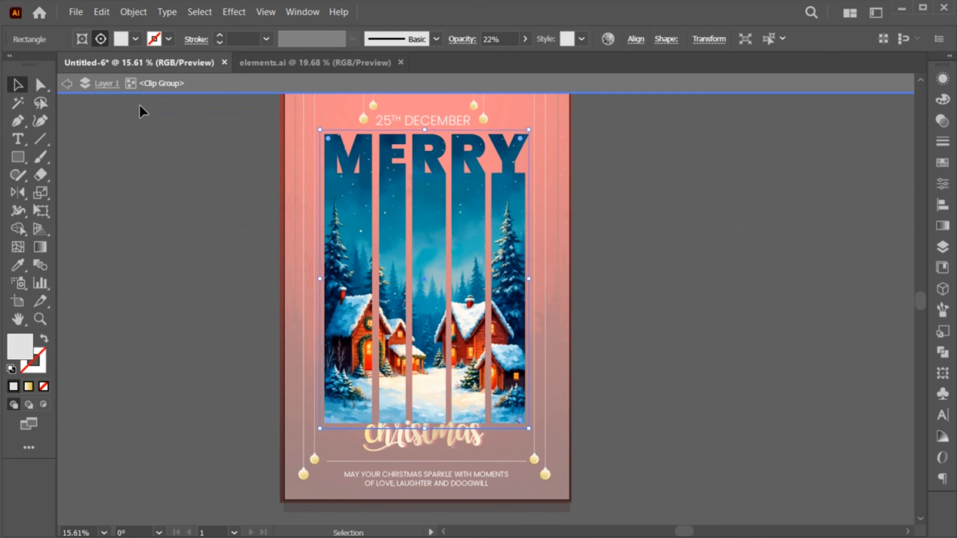
click(244, 234)
click(68, 83)
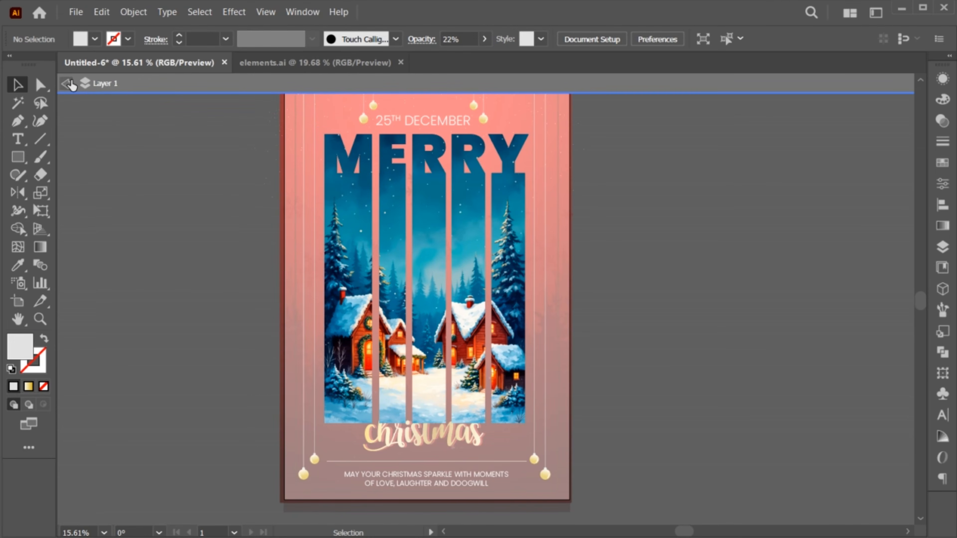
click(67, 83)
Step: Widen the letter tracking of the two-line greeting text by four increments
click(376, 488)
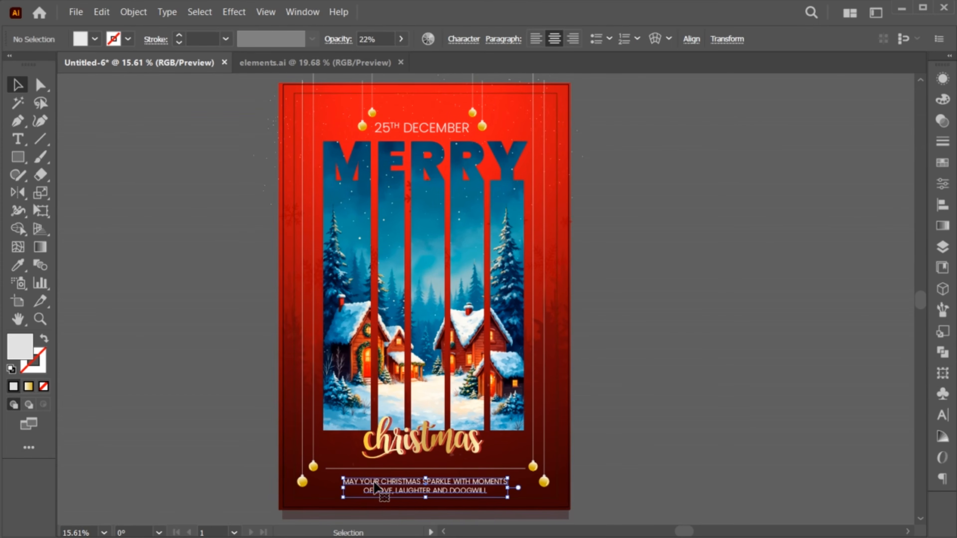
triple_click(354, 485)
drag(343, 483, 485, 496)
key(alt+Right)
key(alt+Right)
key(alt+Right)
key(alt+Right)
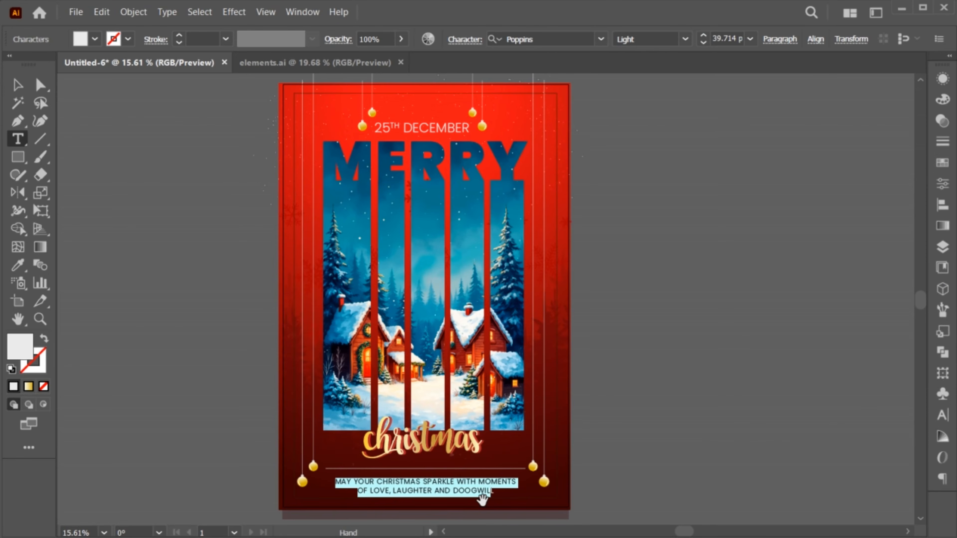
key(Escape)
click(690, 39)
click(609, 391)
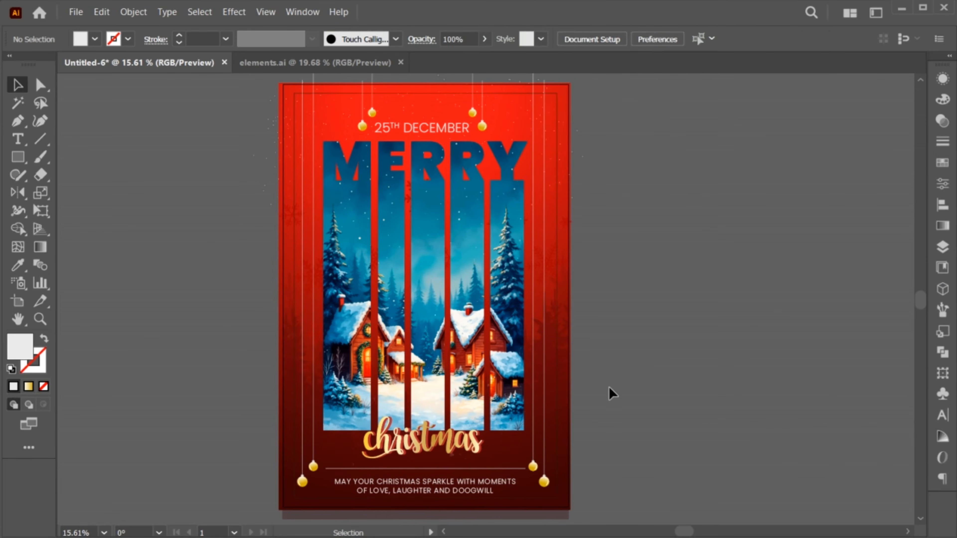
Step: Switch the document display to Trim View so that artwork outside the artboard is hidden
click(265, 12)
click(292, 103)
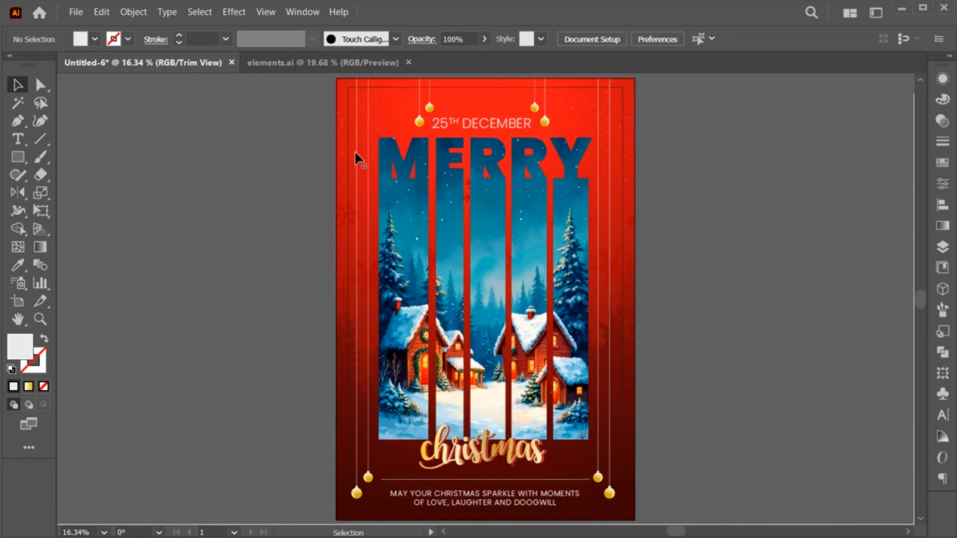